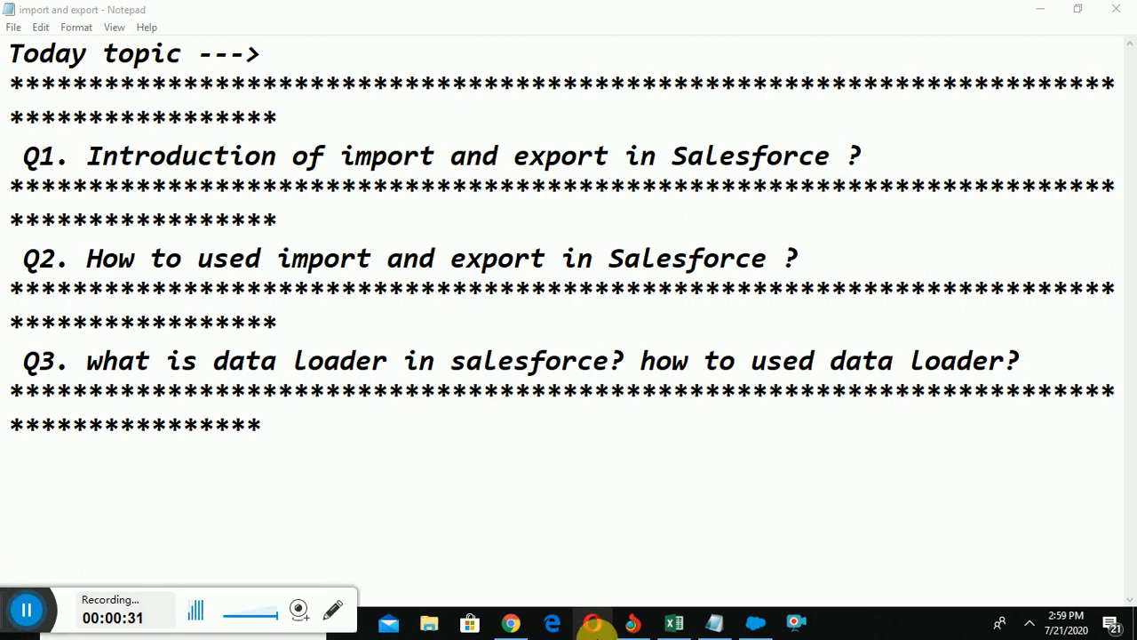
Switch to Salesforce in the browser and open the Data Import Wizard page under Data Management in Setup.
left_click(645, 625)
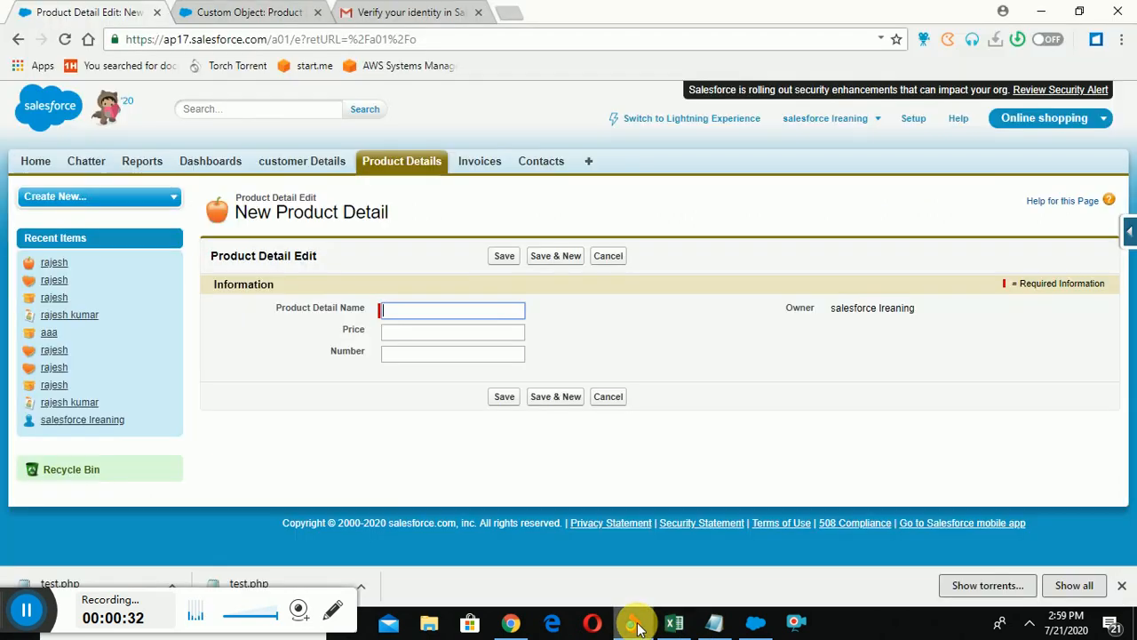
left_click(910, 123)
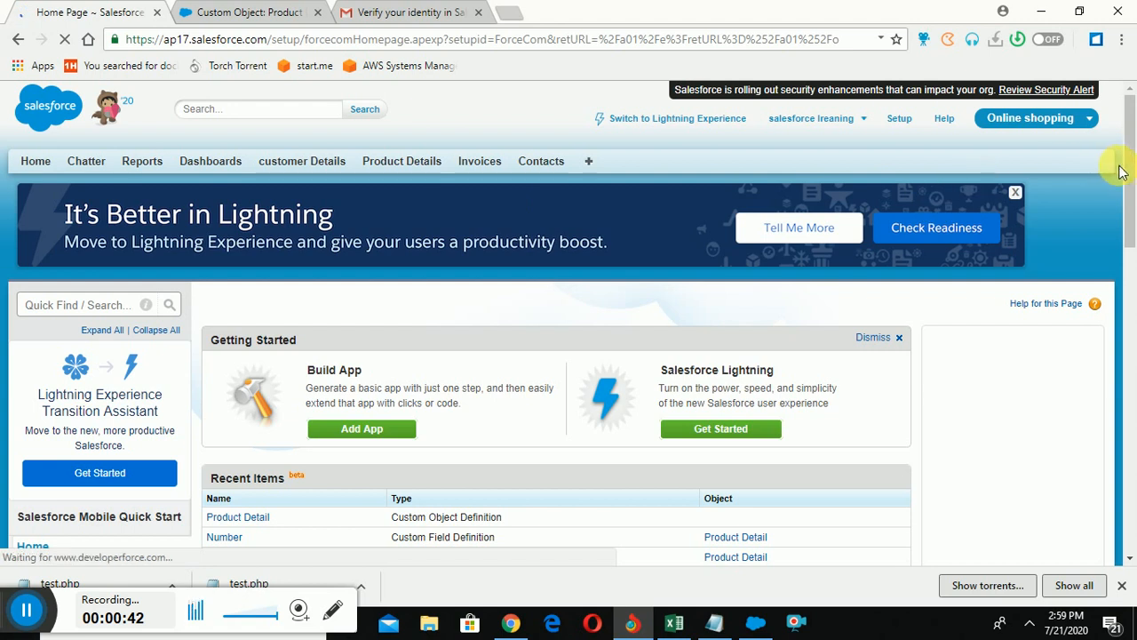
left_click_drag(1129, 168, 1134, 302)
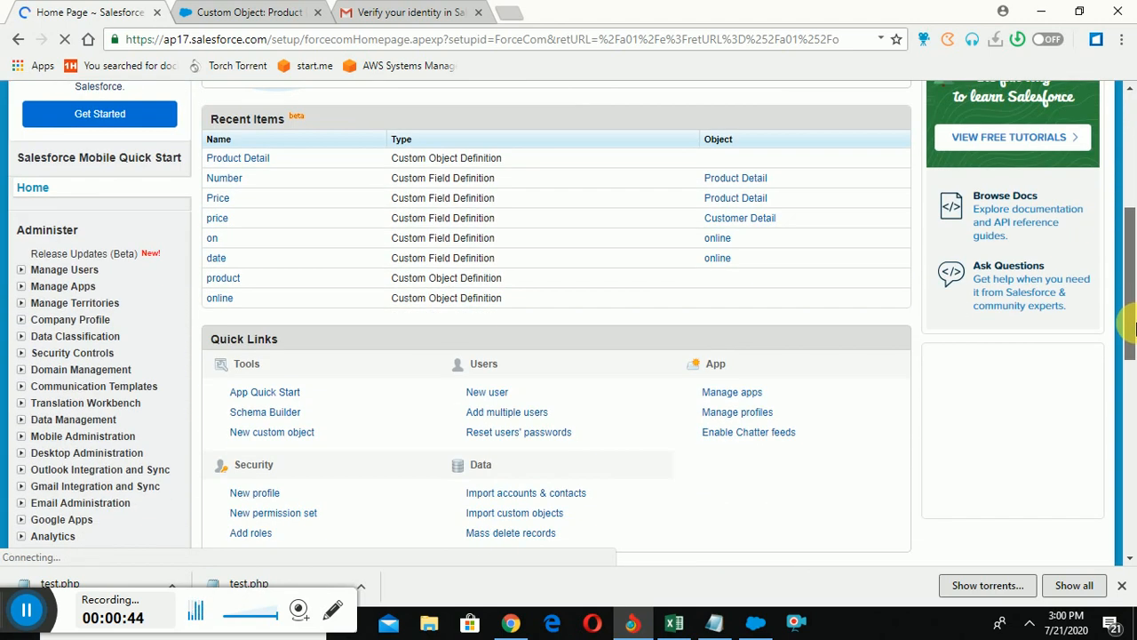
scroll(198, 444, "down", 2)
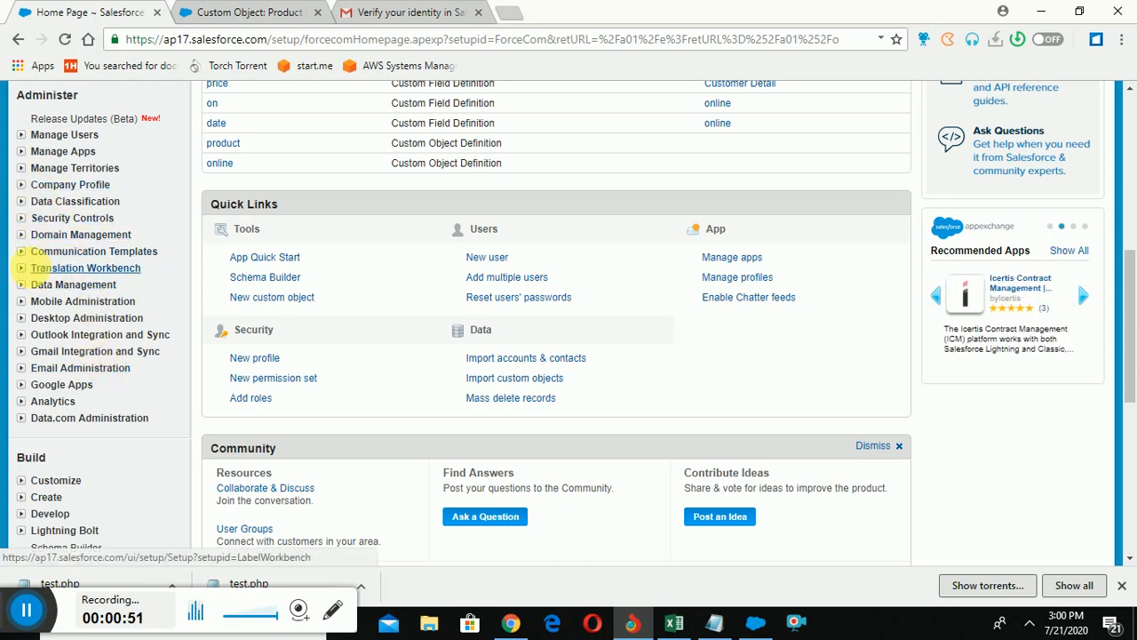
left_click(24, 285)
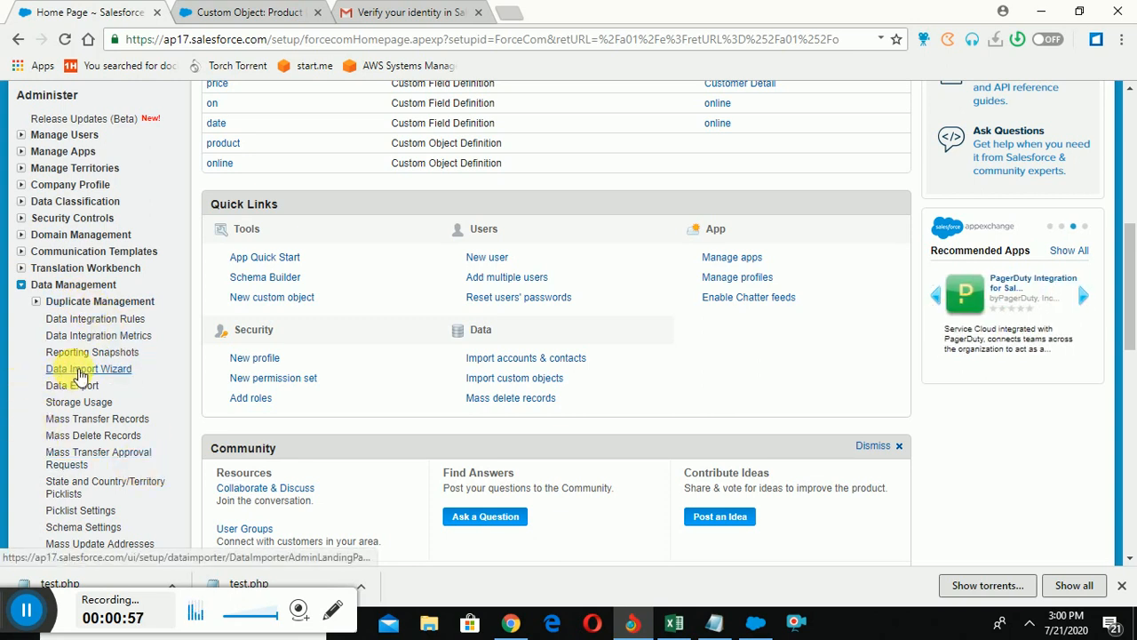
left_click(80, 369)
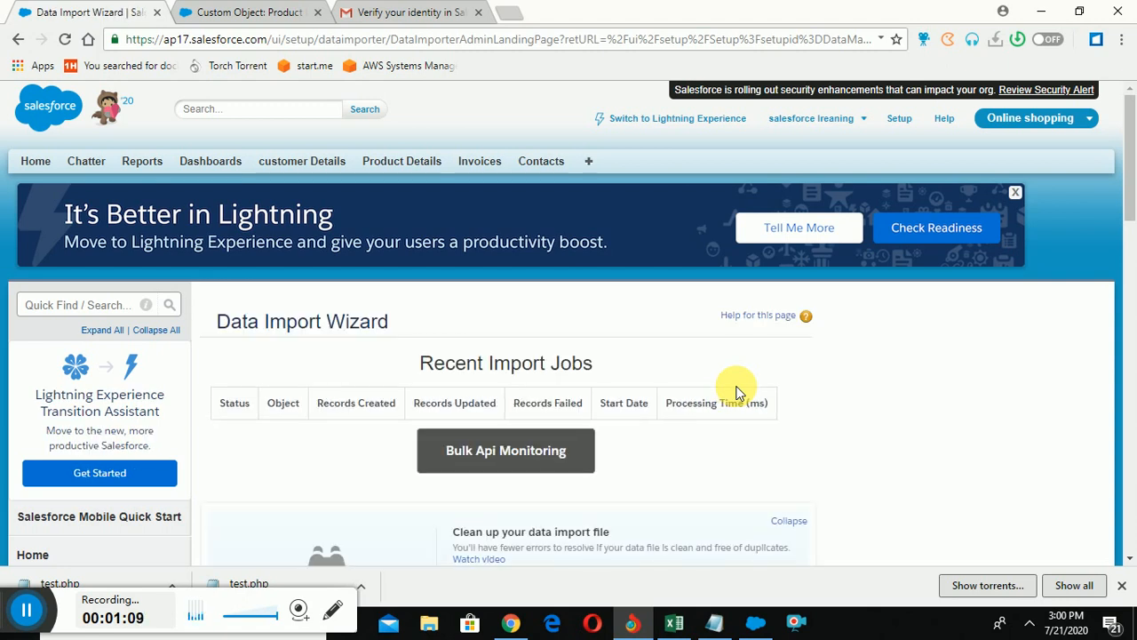
left_click_drag(1132, 194, 1132, 288)
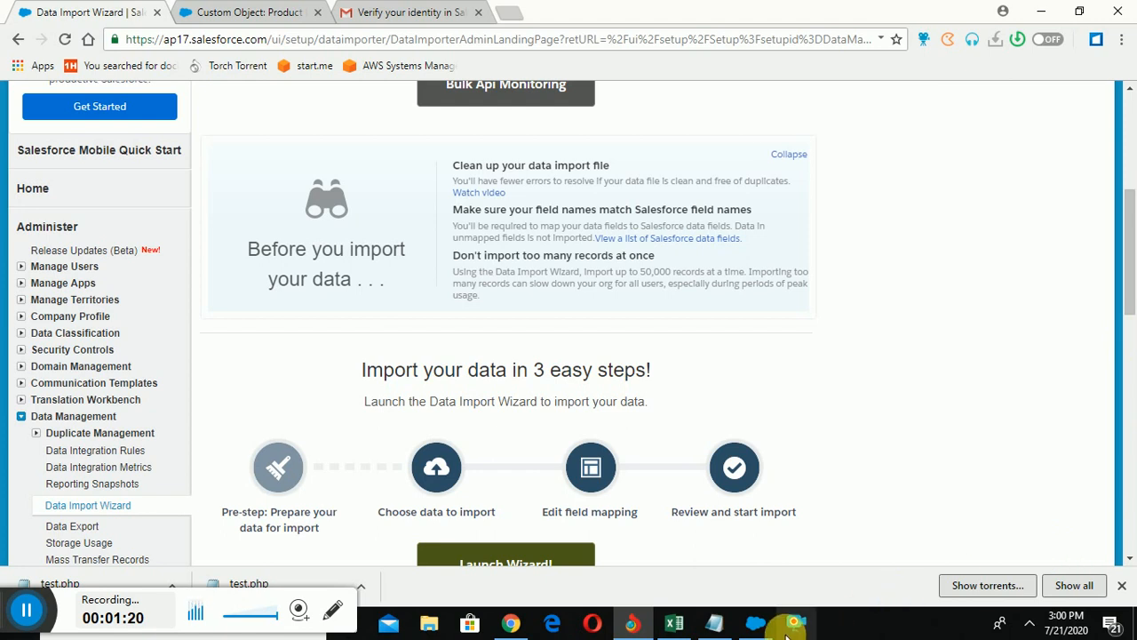
Open a blank new-record form for the Product Details object in the browser tab showing its custom object definition.
left_click(677, 625)
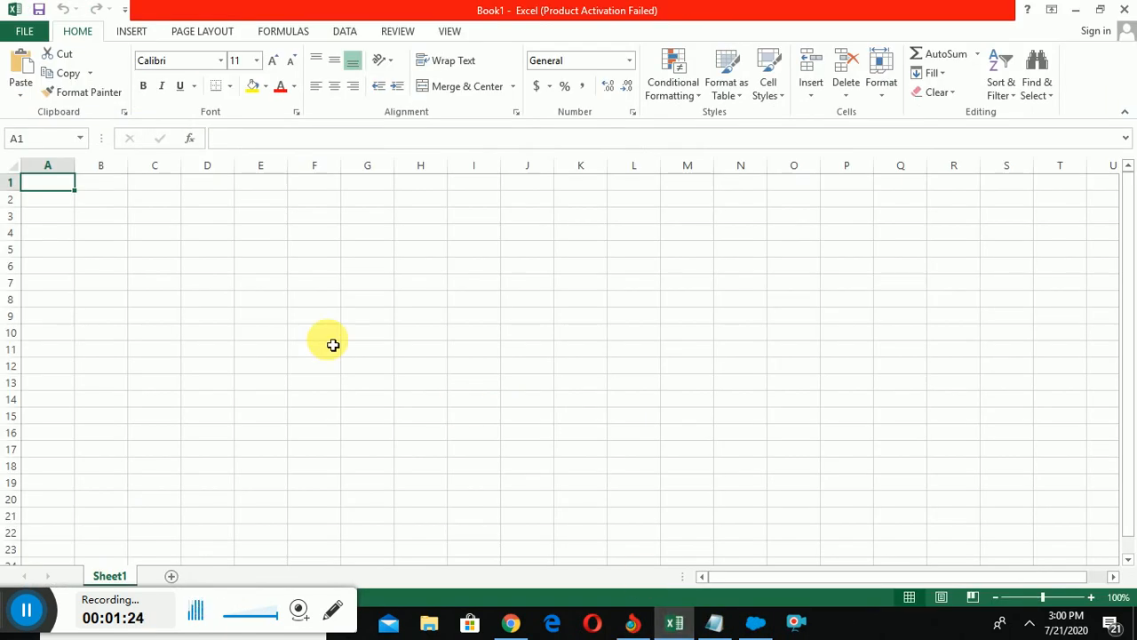
left_click(631, 625)
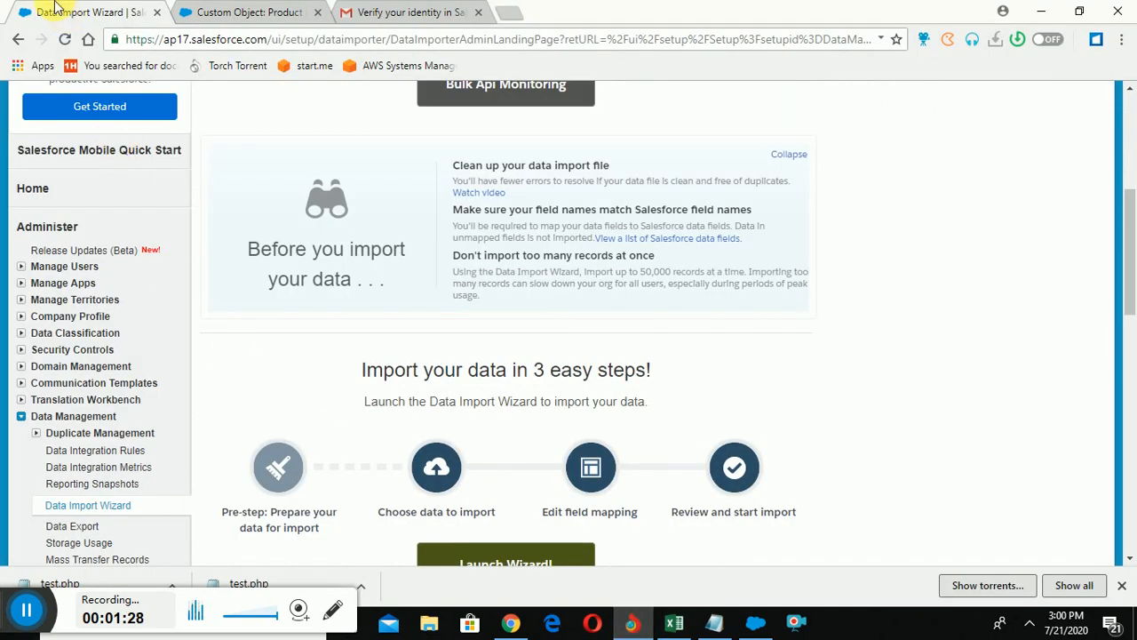
left_click(217, 14)
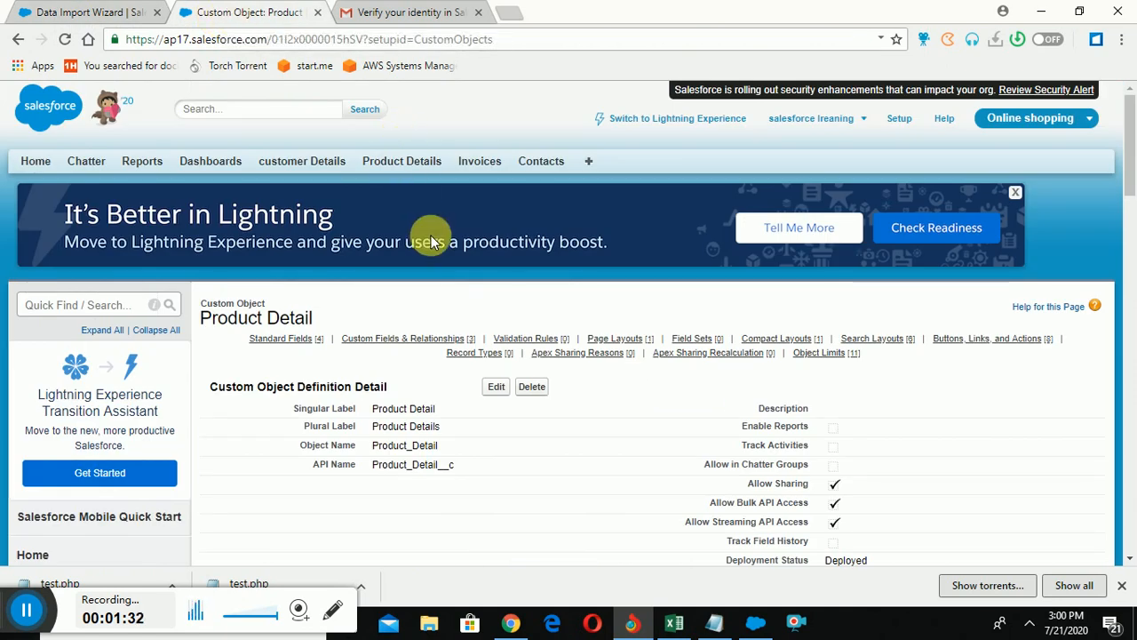
left_click(398, 164)
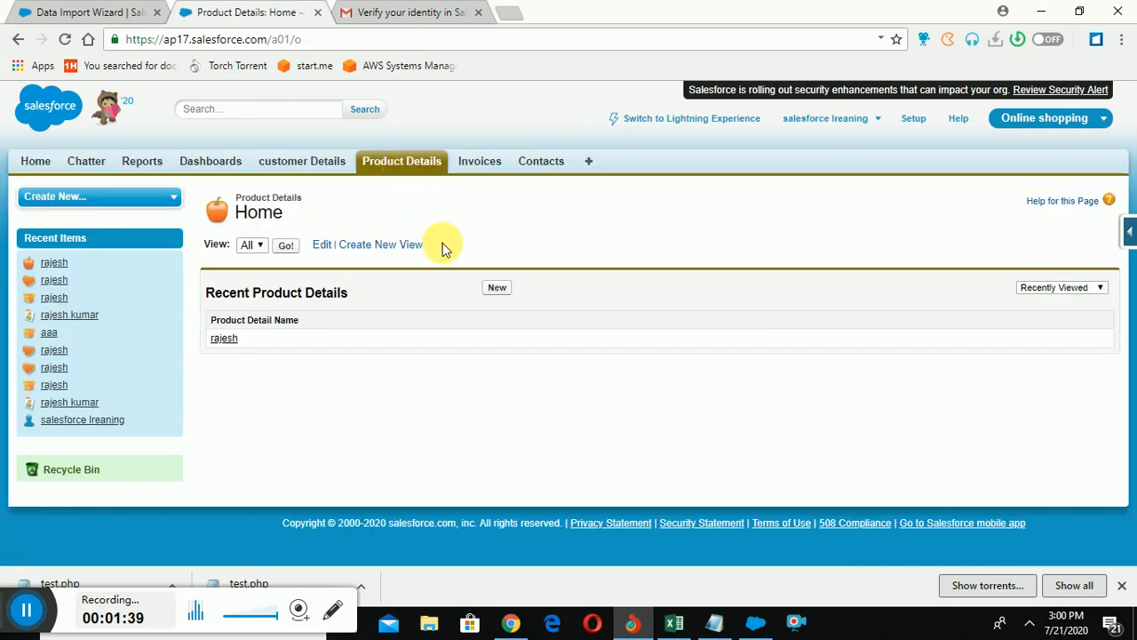
left_click(501, 290)
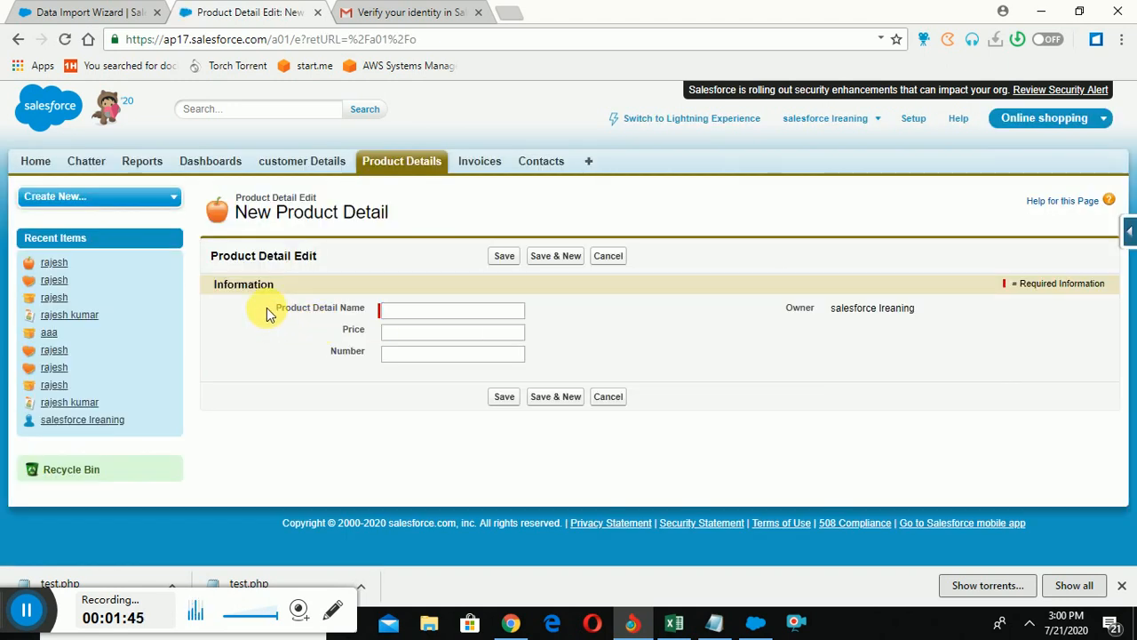
Copy the Product Detail Name field label from the form into cell A1 of the blank Excel workbook.
left_click_drag(277, 307, 366, 313)
key("ctrl+c")
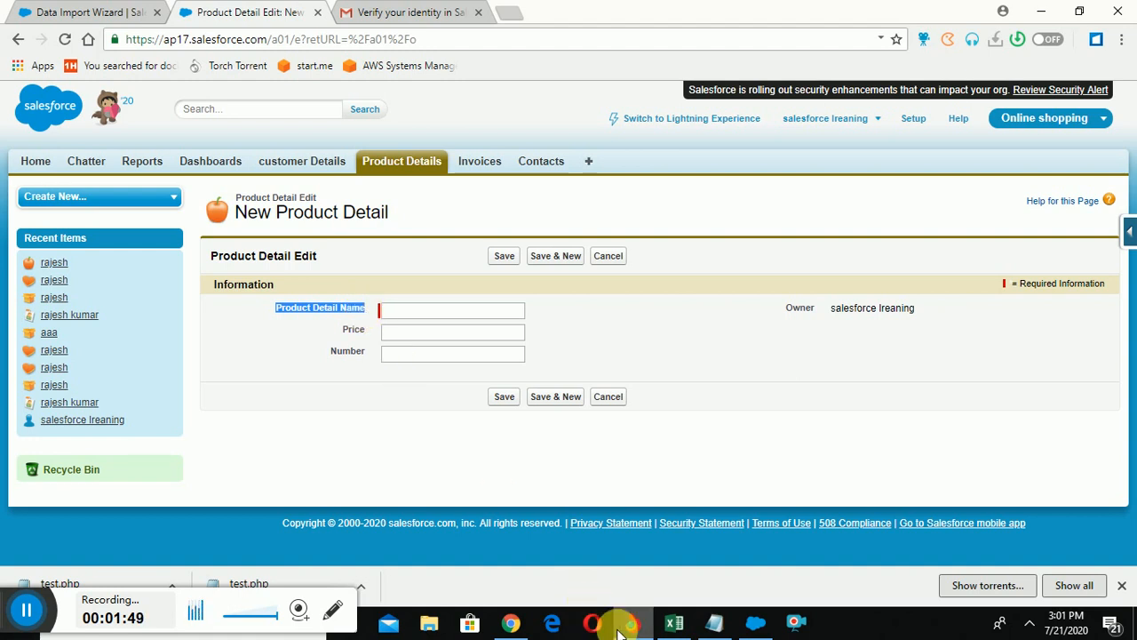
left_click(674, 622)
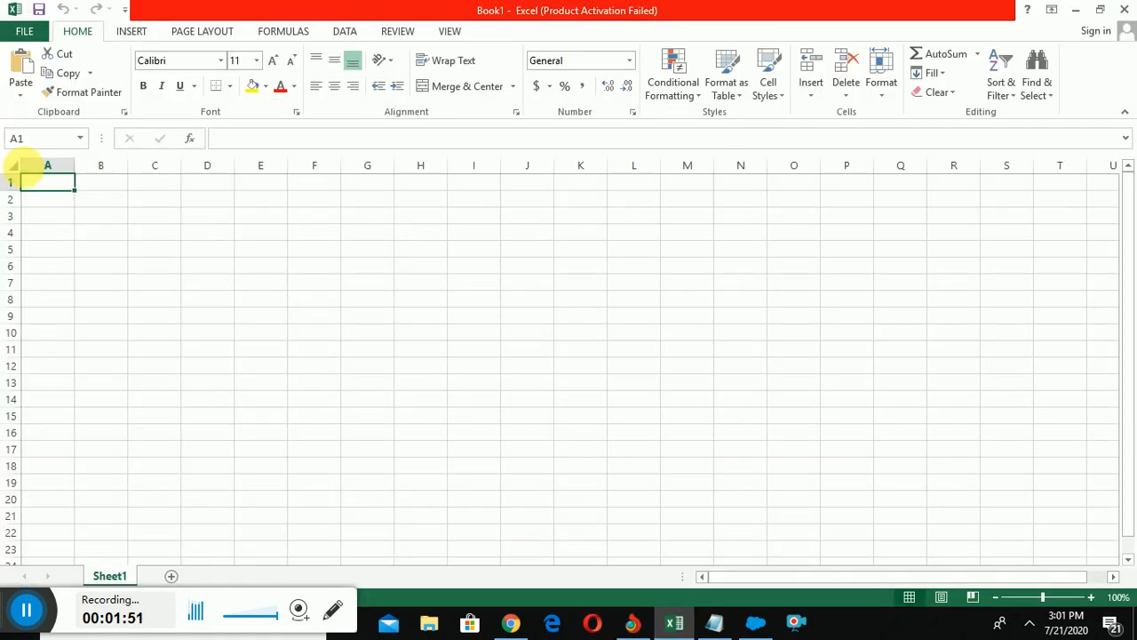
left_click(41, 190)
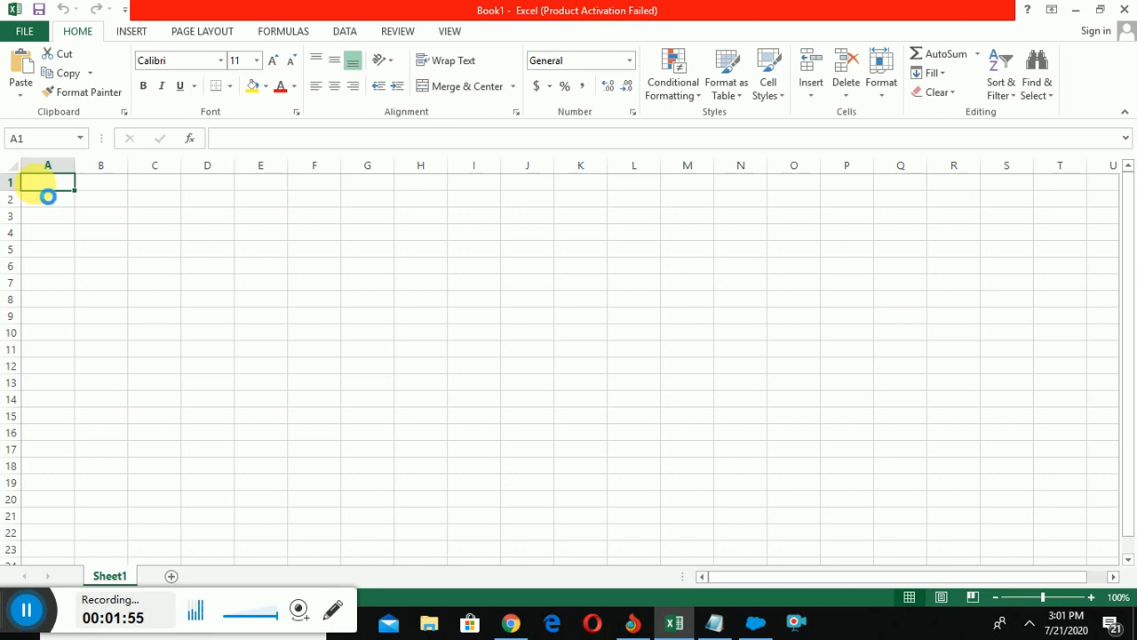
key("ctrl+v")
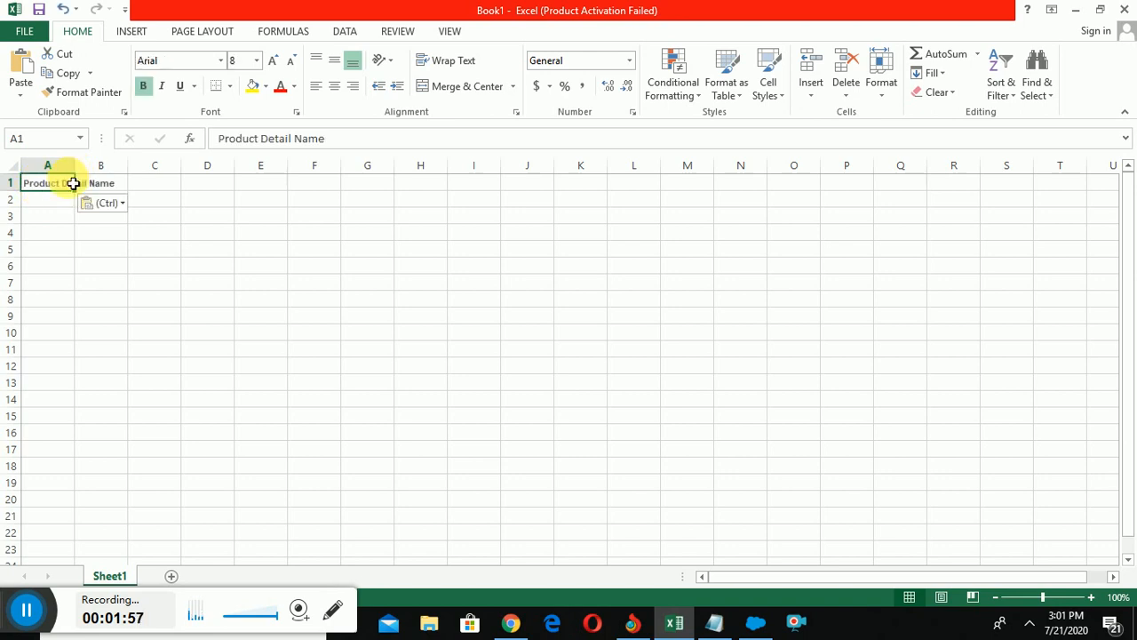
Widen columns A, B and C so the Product Detail Name header fits within its column.
left_click(146, 184)
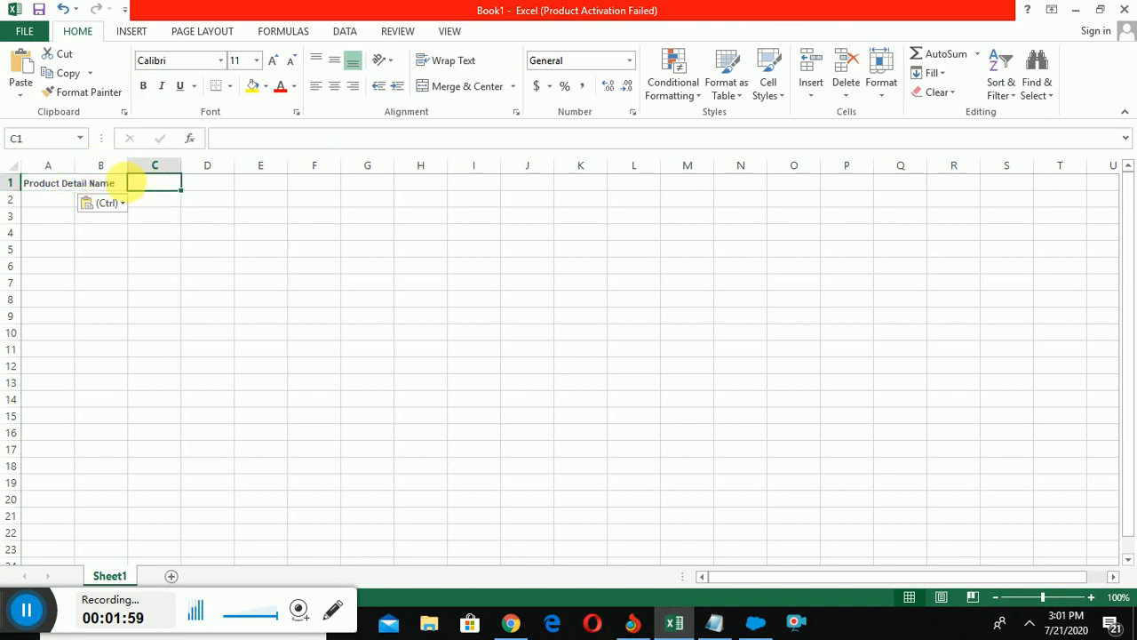
left_click(62, 189)
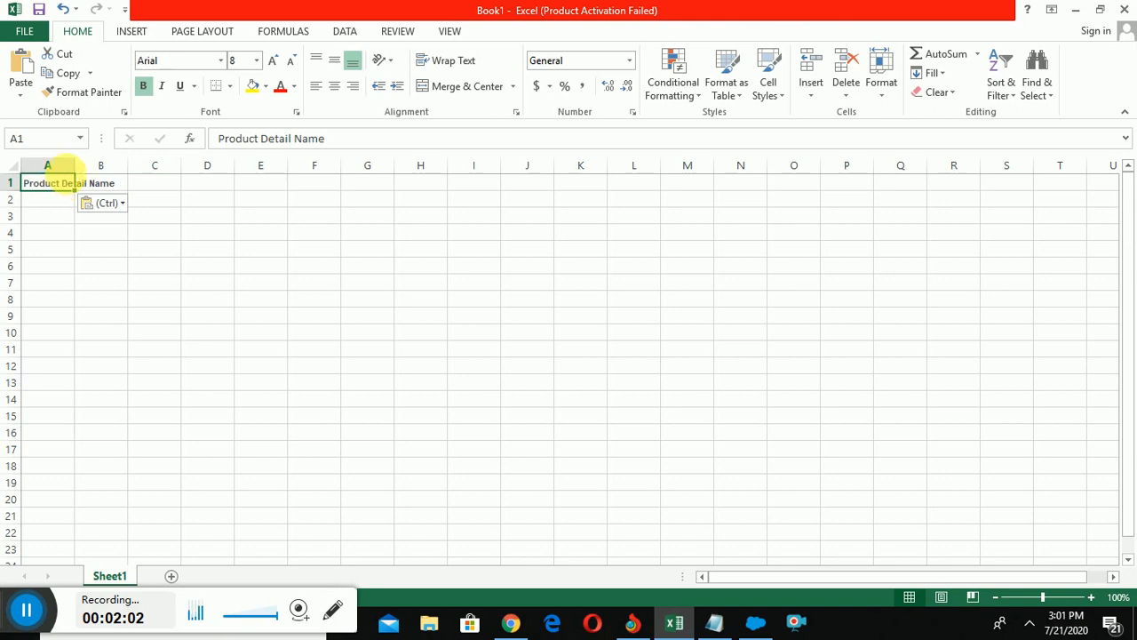
left_click_drag(81, 170, 412, 170)
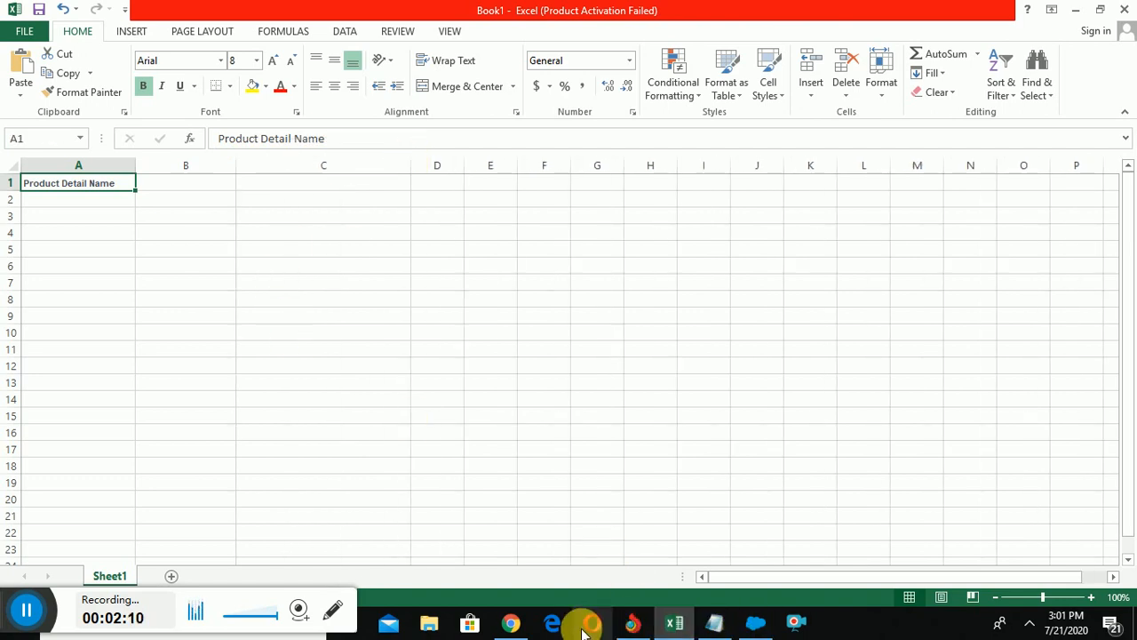
Check the remaining field labels on the Salesforce form and enter the header Price in cell B1 of the Excel sheet.
left_click(633, 622)
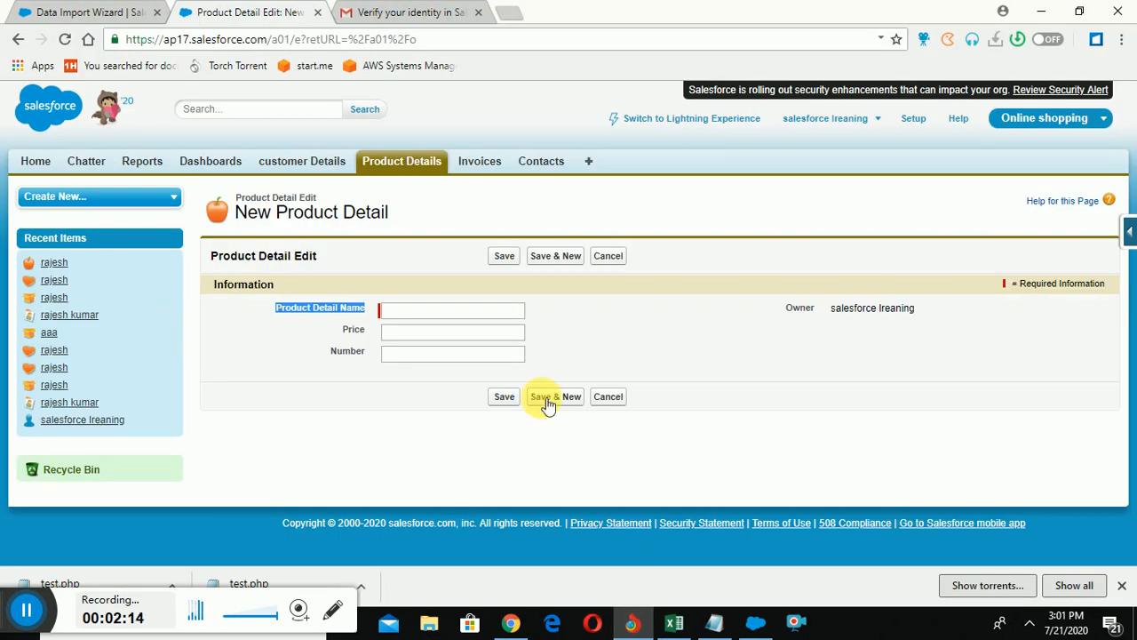
left_click(753, 624)
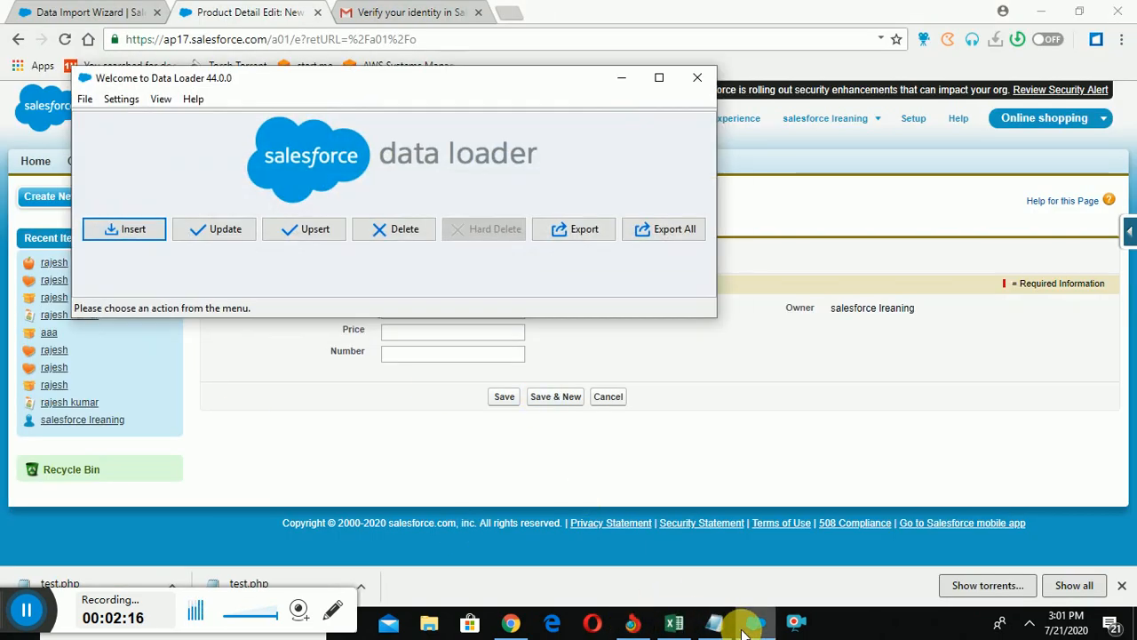
left_click(718, 624)
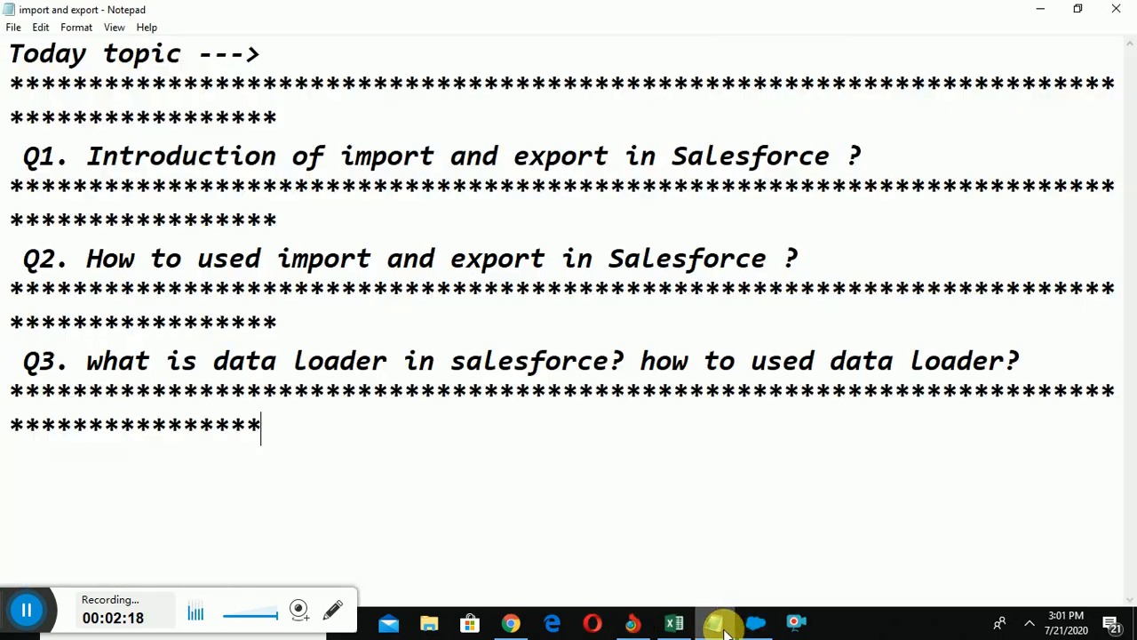
left_click(674, 624)
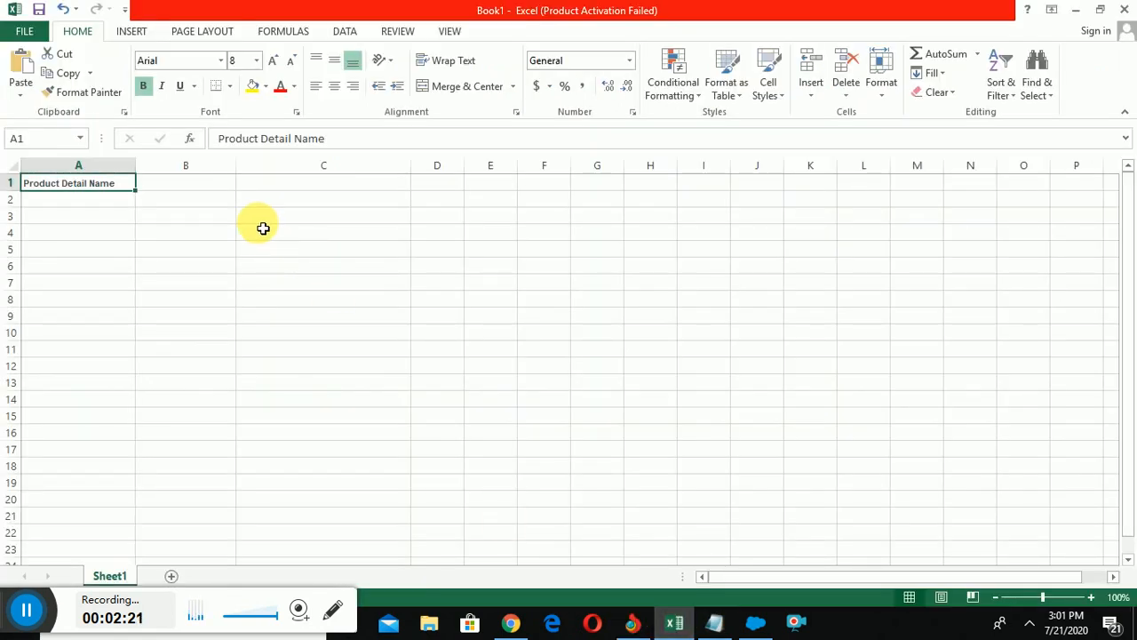
left_click(216, 191)
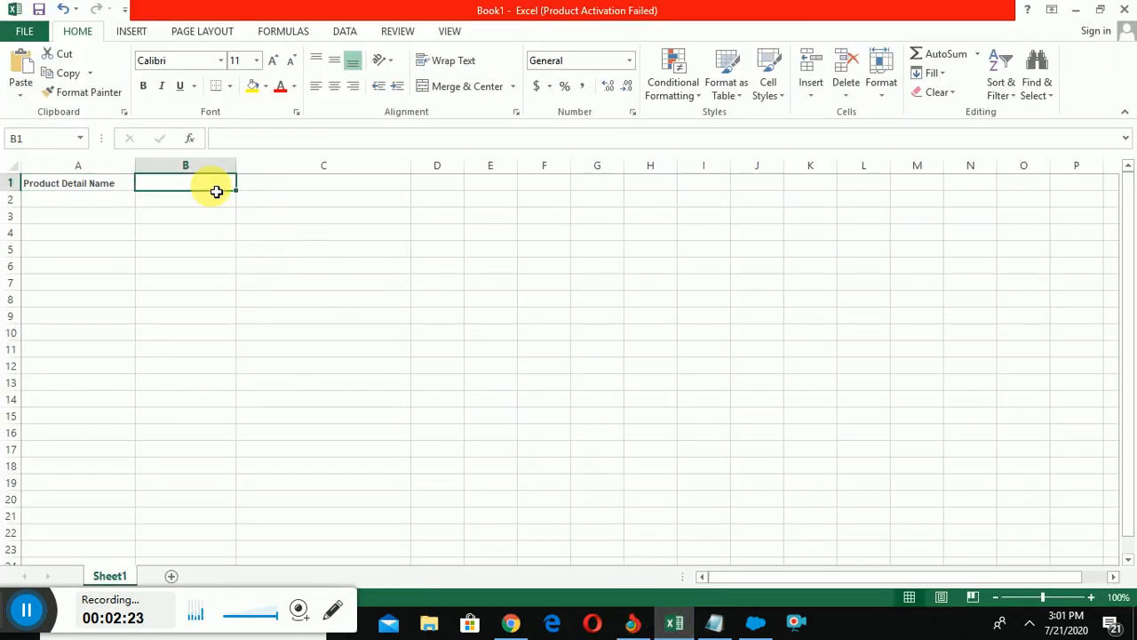
type("Pri")
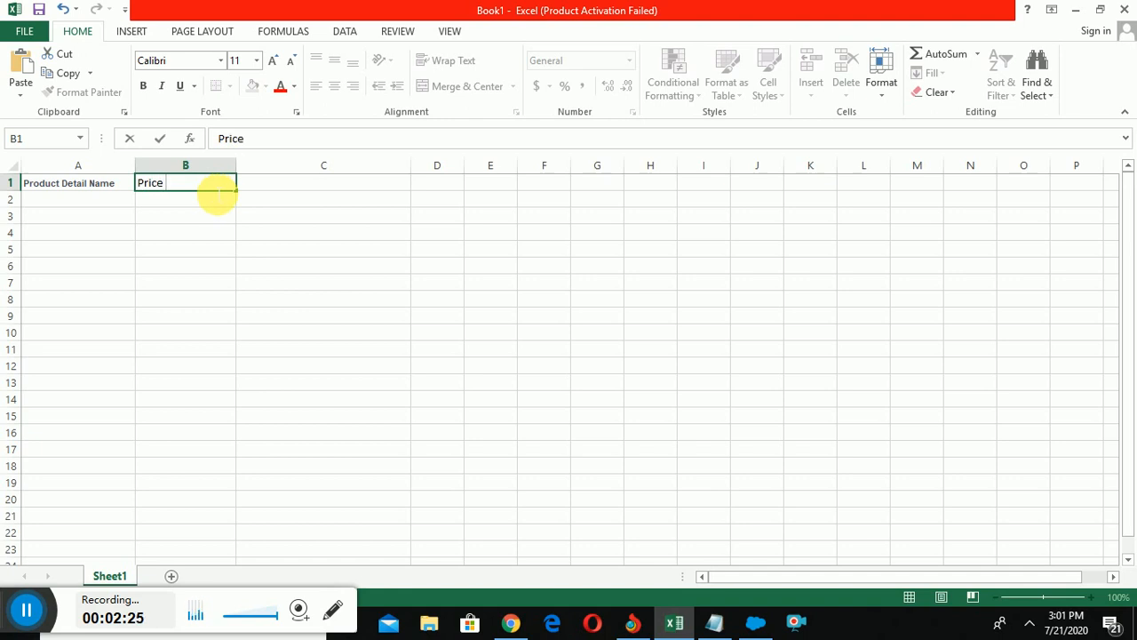
type("ce")
Enter the header Number, with a capital N, in cell C1.
left_click(269, 191)
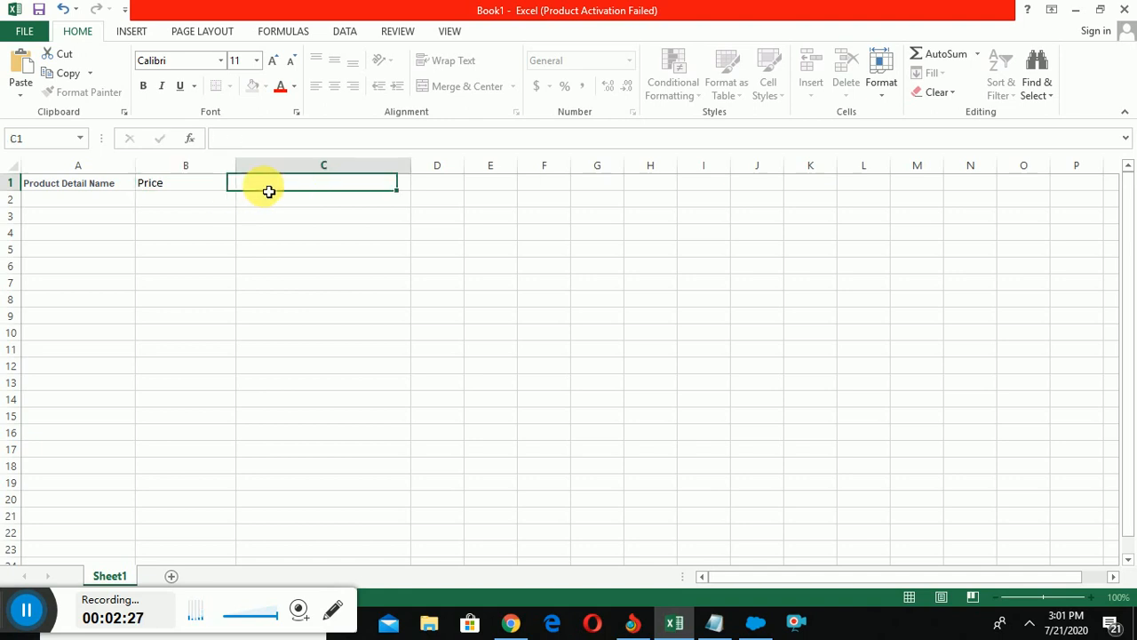
type("numb")
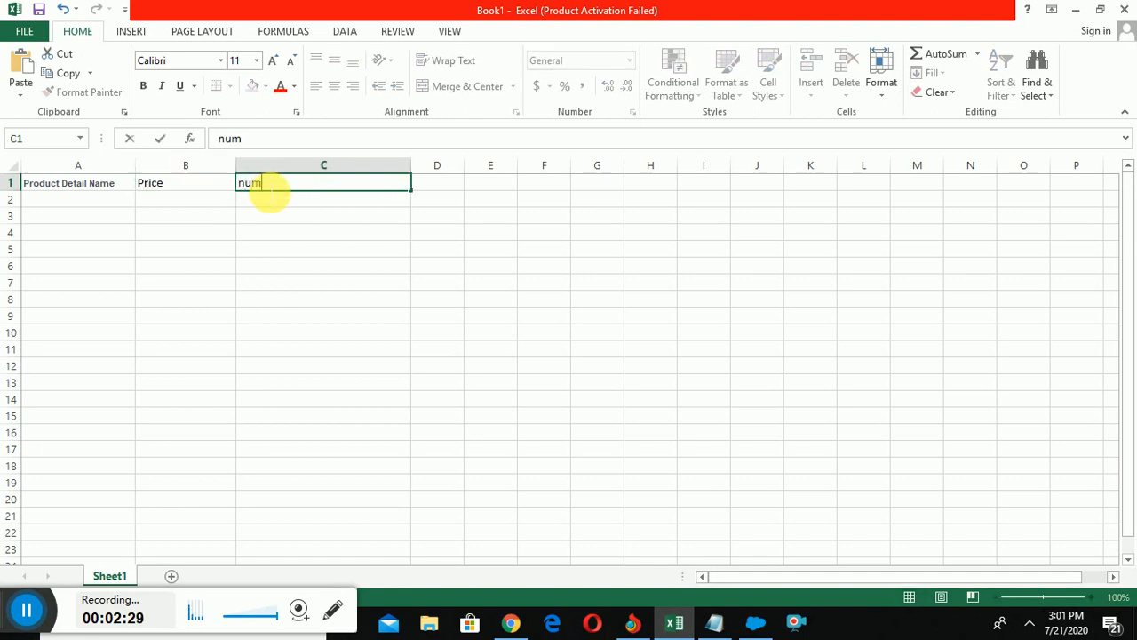
key("BackSpace")
key("BackSpace")
key("BackSpace")
key("BackSpace")
type("umber")
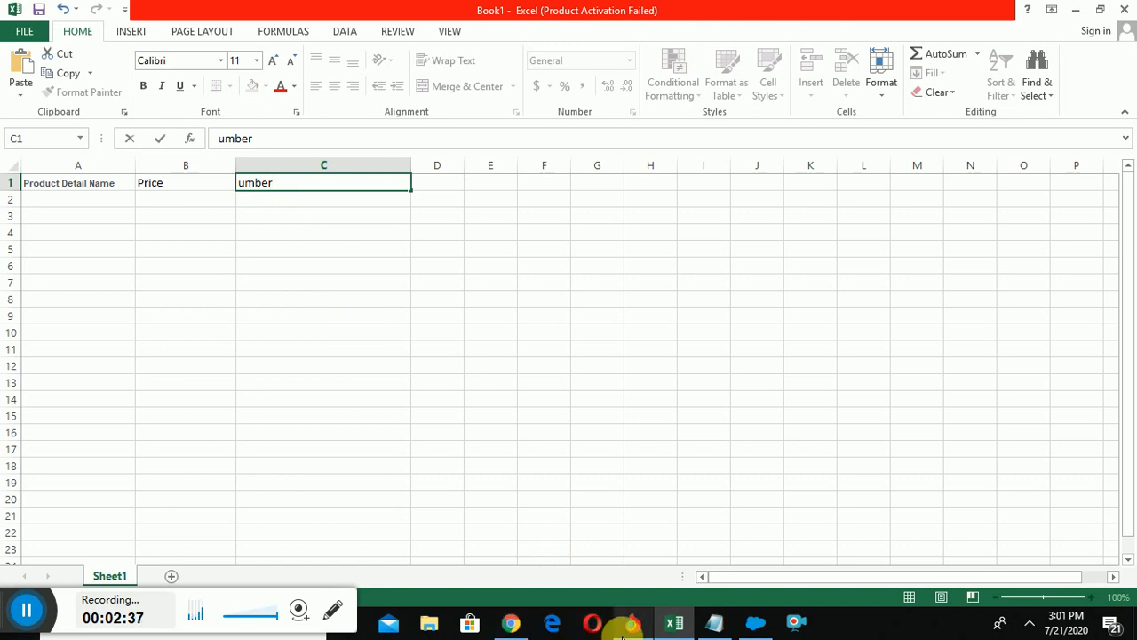
left_click(625, 584)
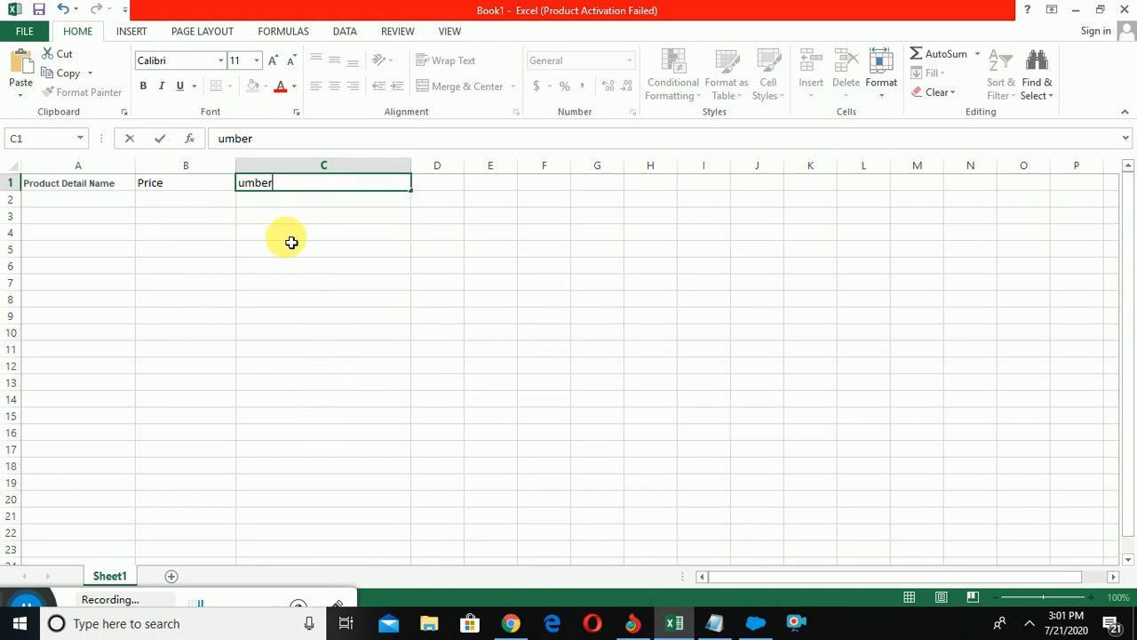
key("BackSpace")
key("BackSpace")
key("BackSpace")
type("NUMM")
key("BackSpace")
key("BackSpace")
key("BackSpace")
type("umber")
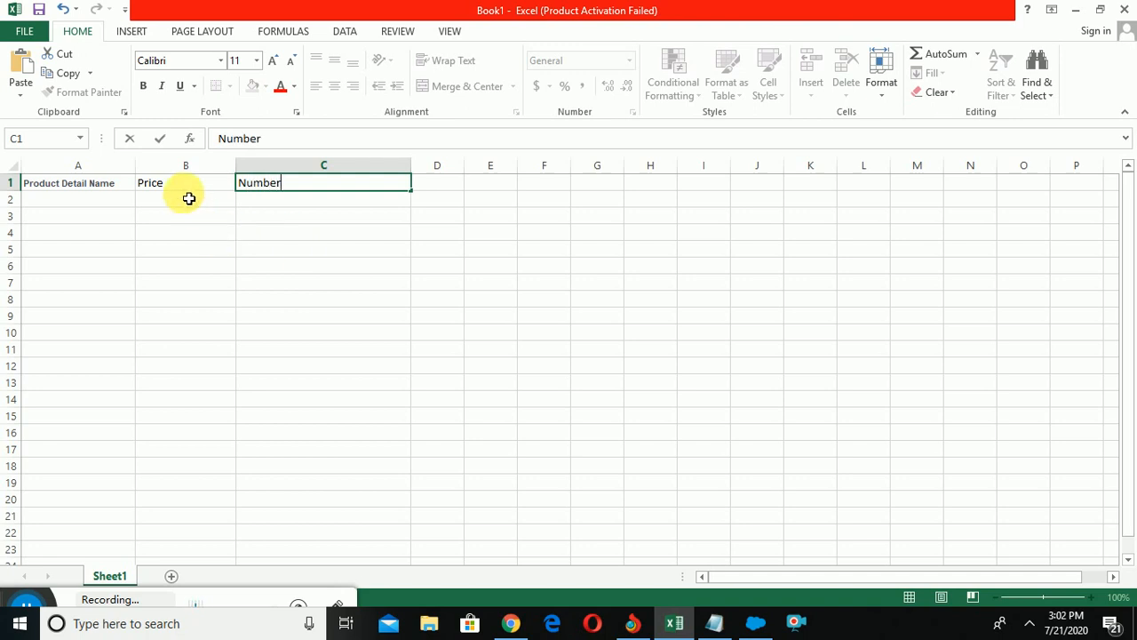
left_click(191, 201)
left_click(190, 185)
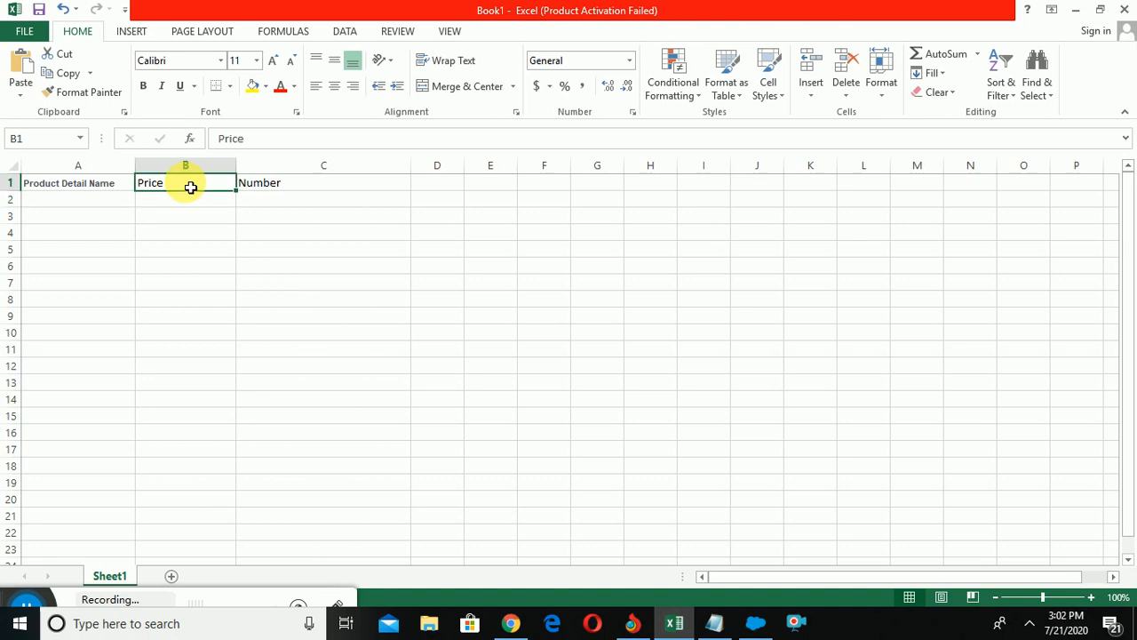
Enter the product names tv, pc, mobile and pen in cells A2 to A5 under Product Detail Name.
left_click(100, 207)
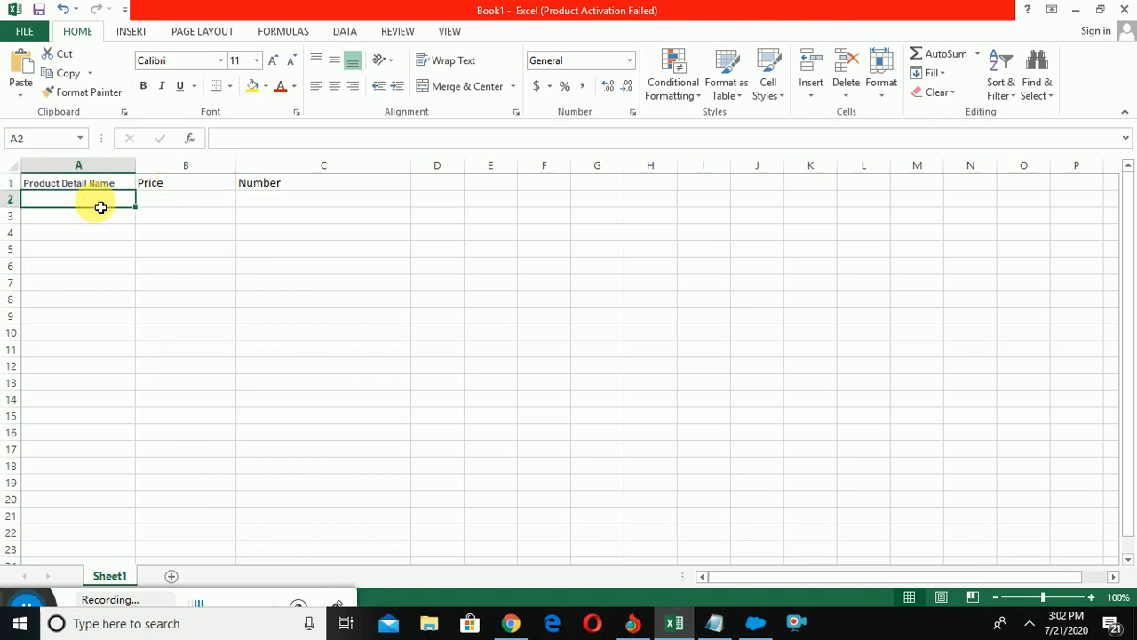
type("tv")
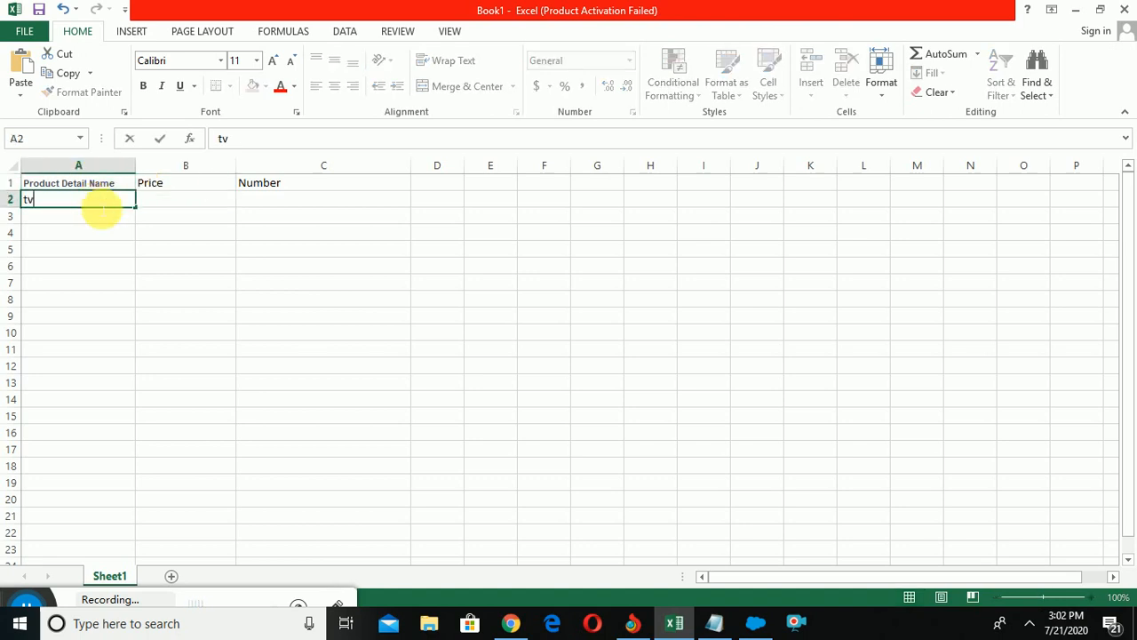
key("Return")
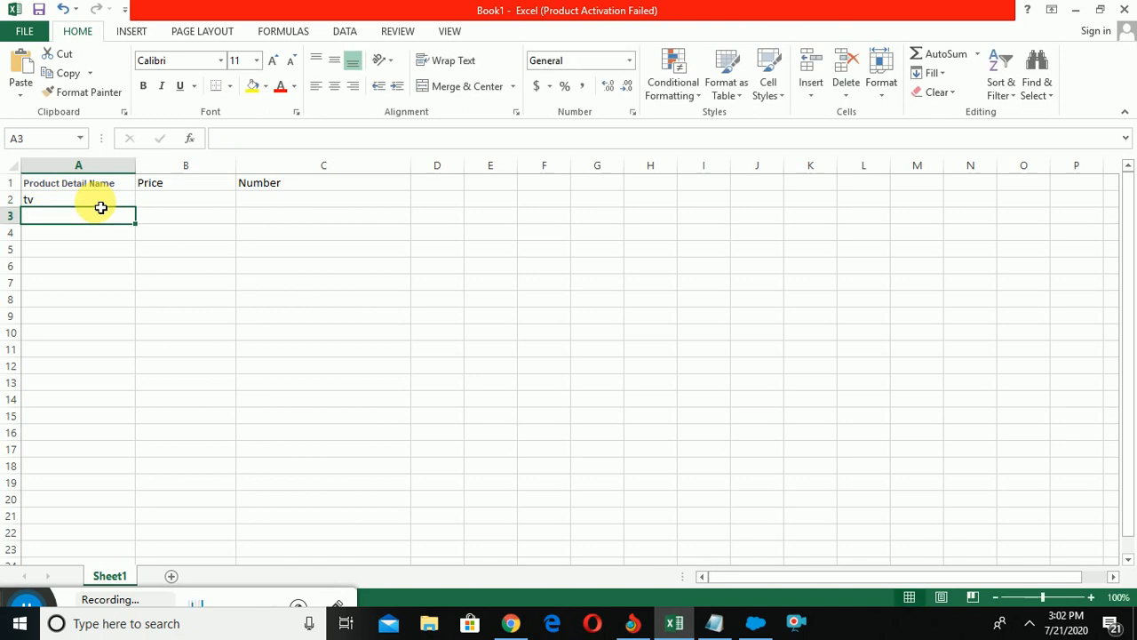
type("pc")
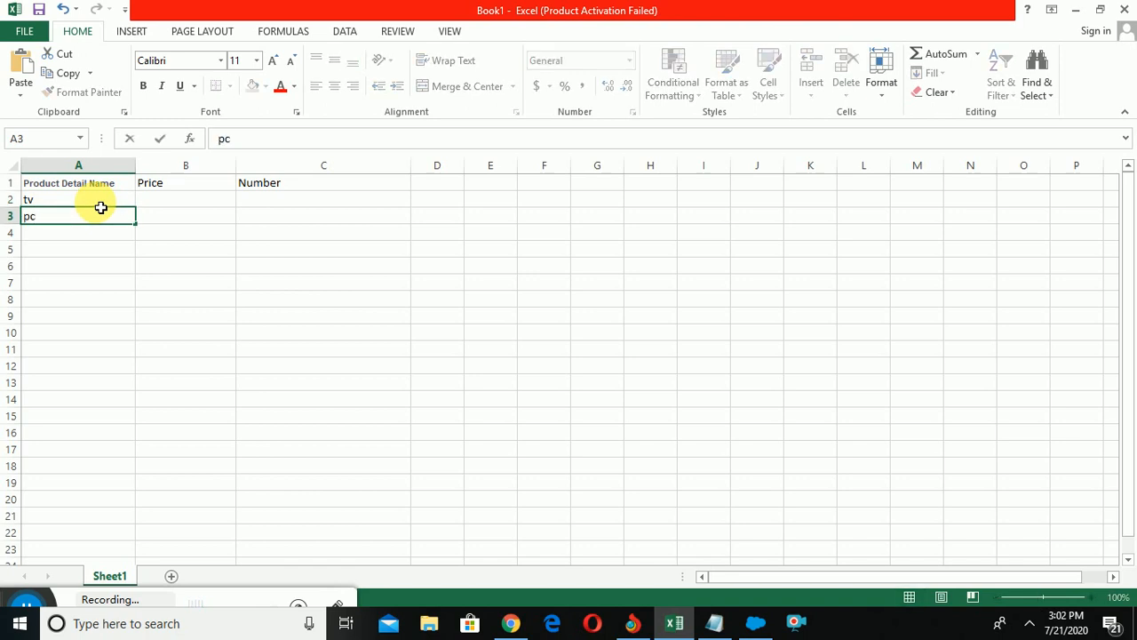
key("Return")
type("mo")
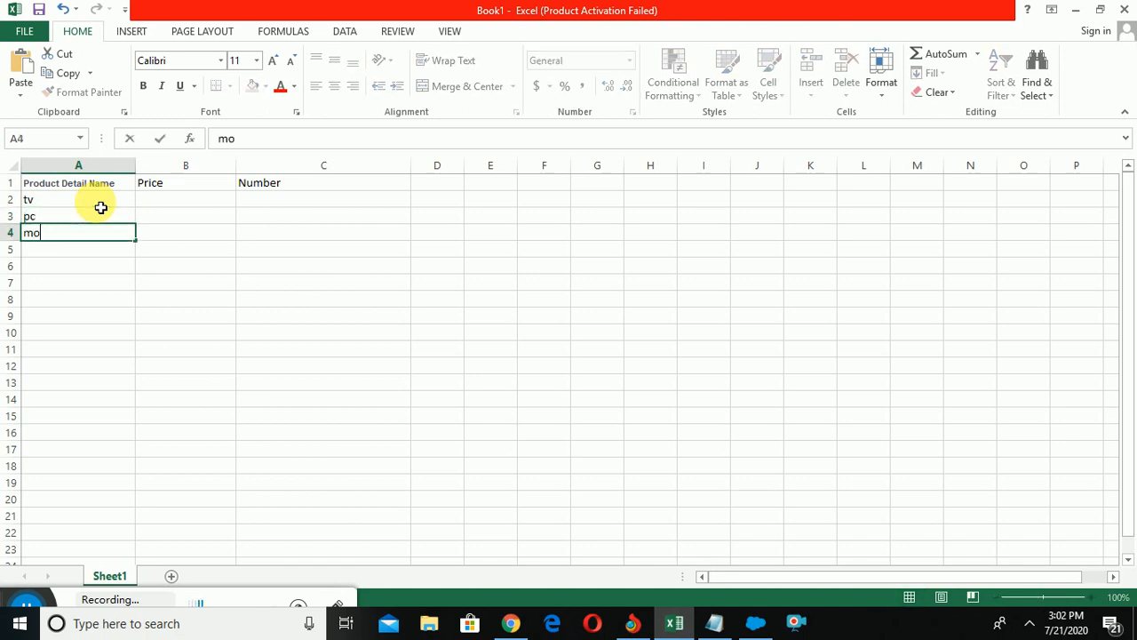
type("bile")
key("Return")
type("pen")
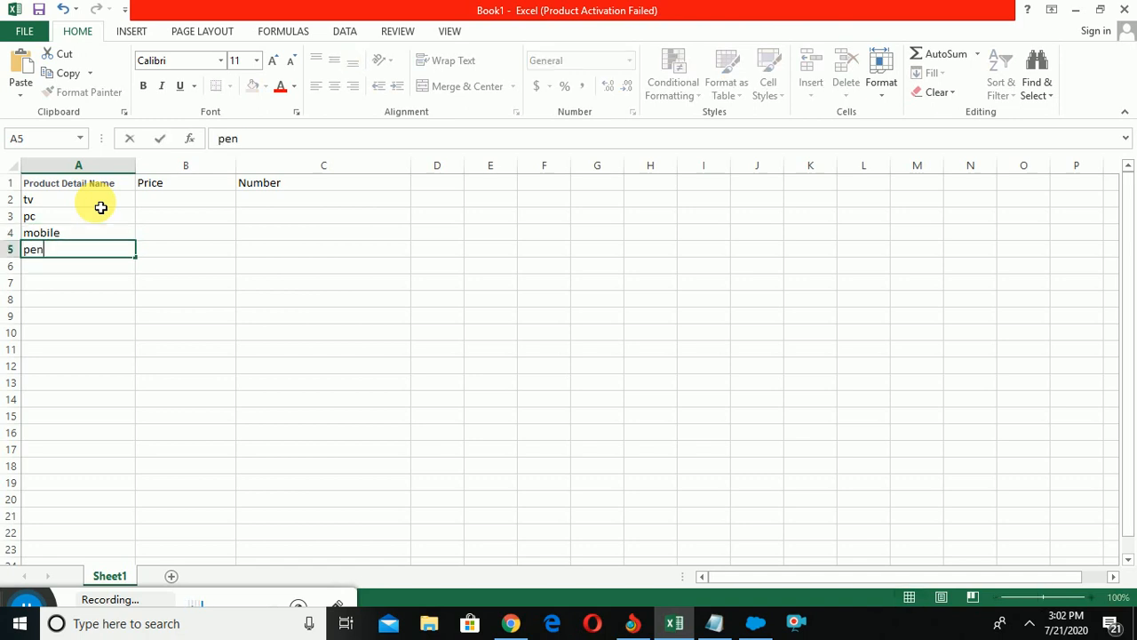
Enter the prices 14000, 20000, 10000 and 200 in cells B2 to B5 for the four products.
left_click(151, 202)
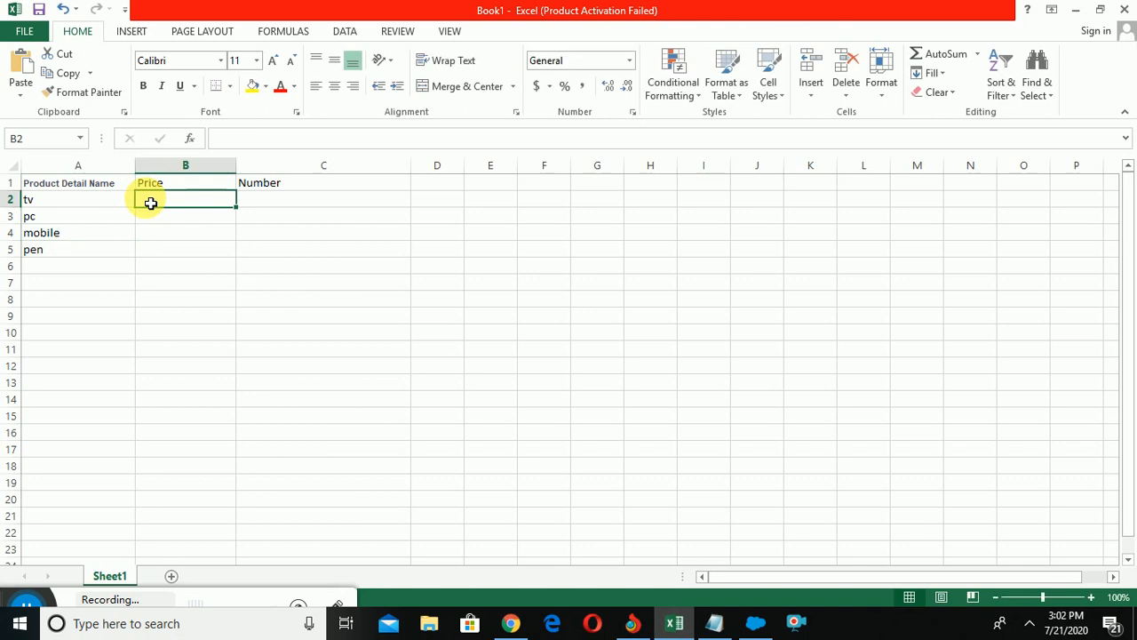
type("14000")
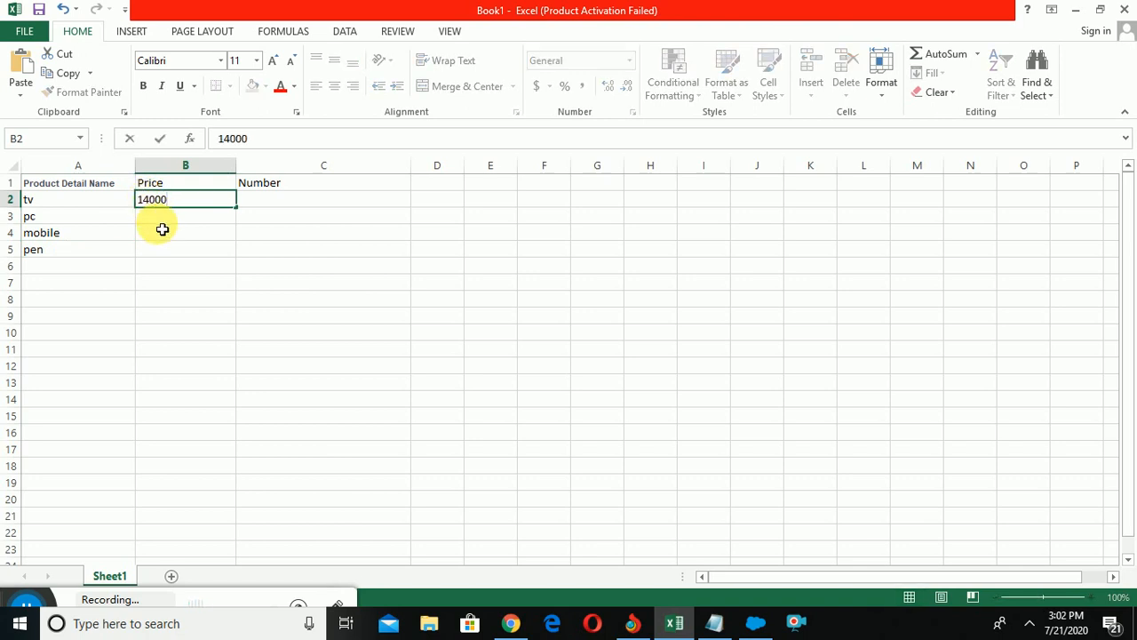
key("Return")
type("2")
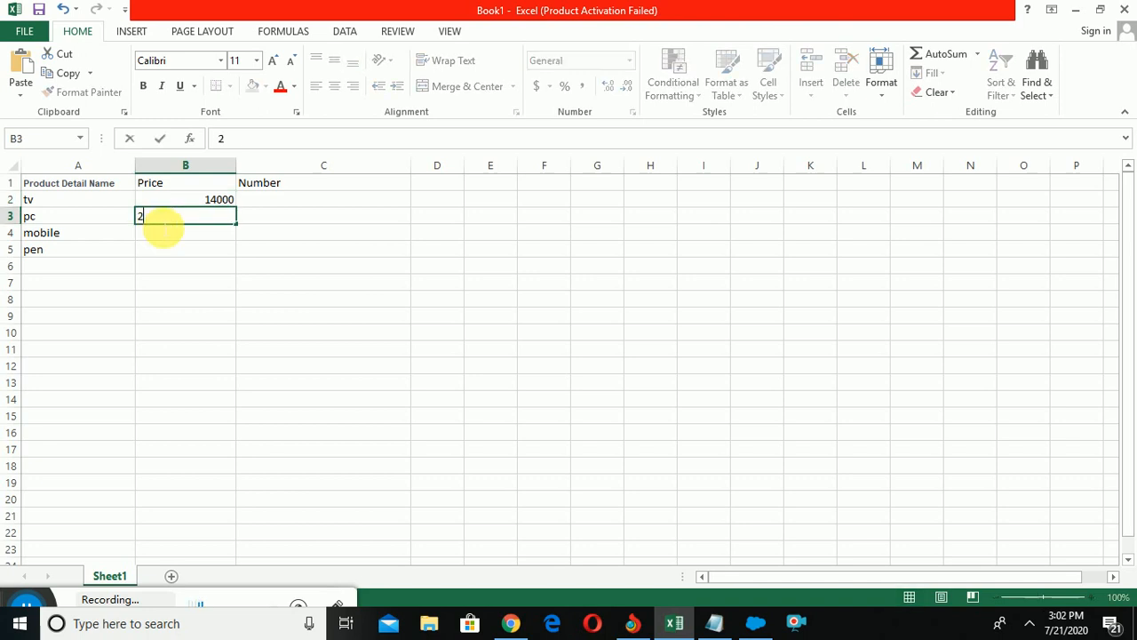
type("0000")
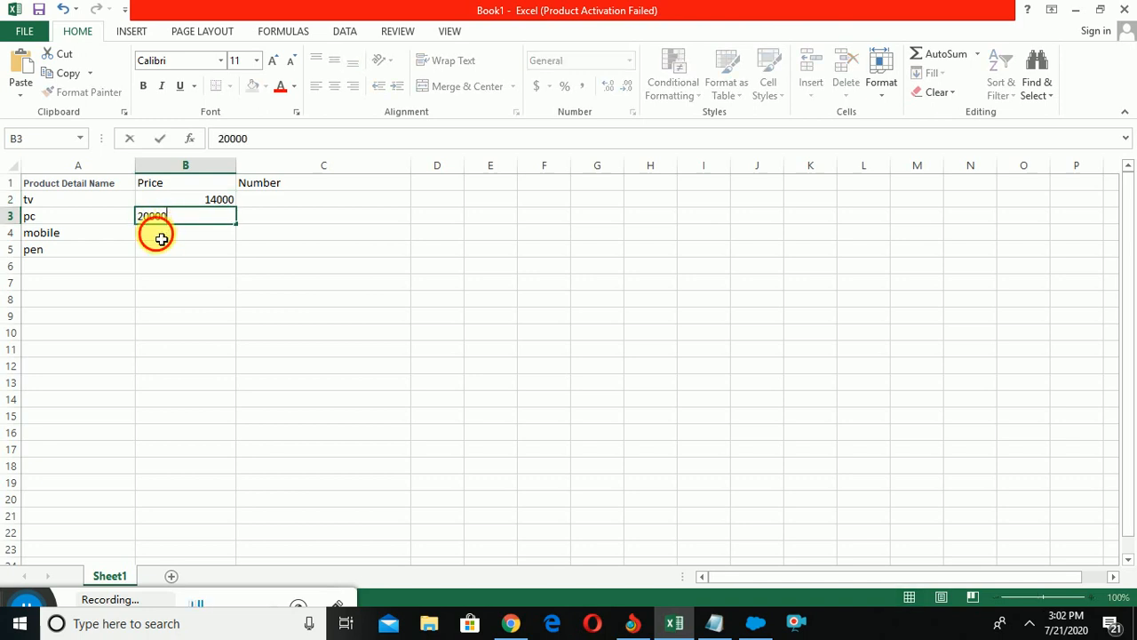
key("Return")
type("10000")
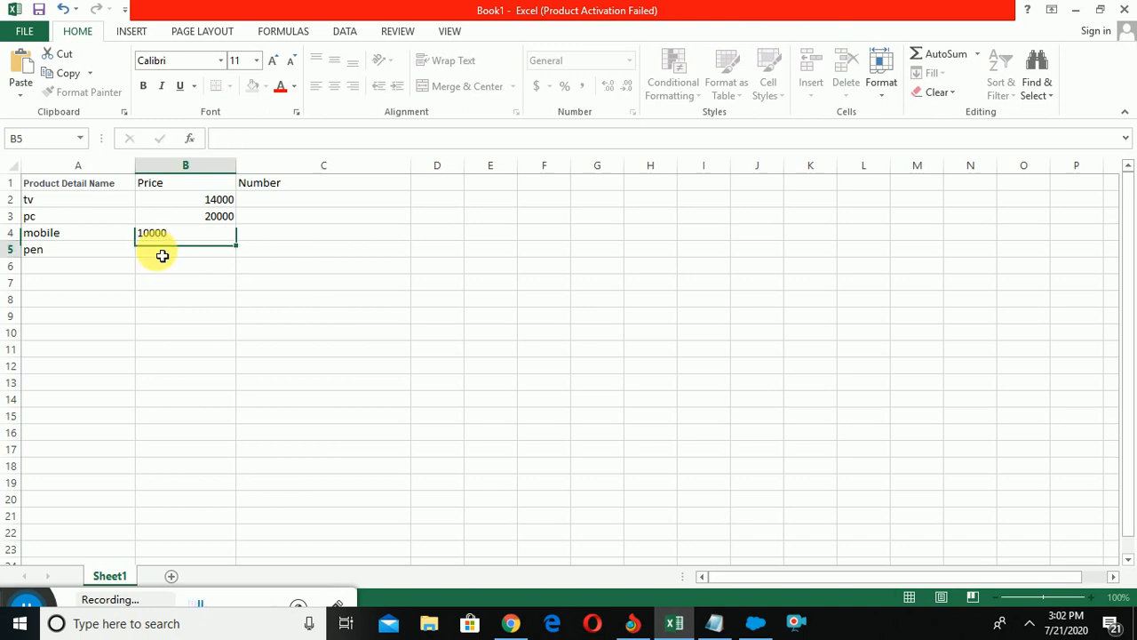
key("Return")
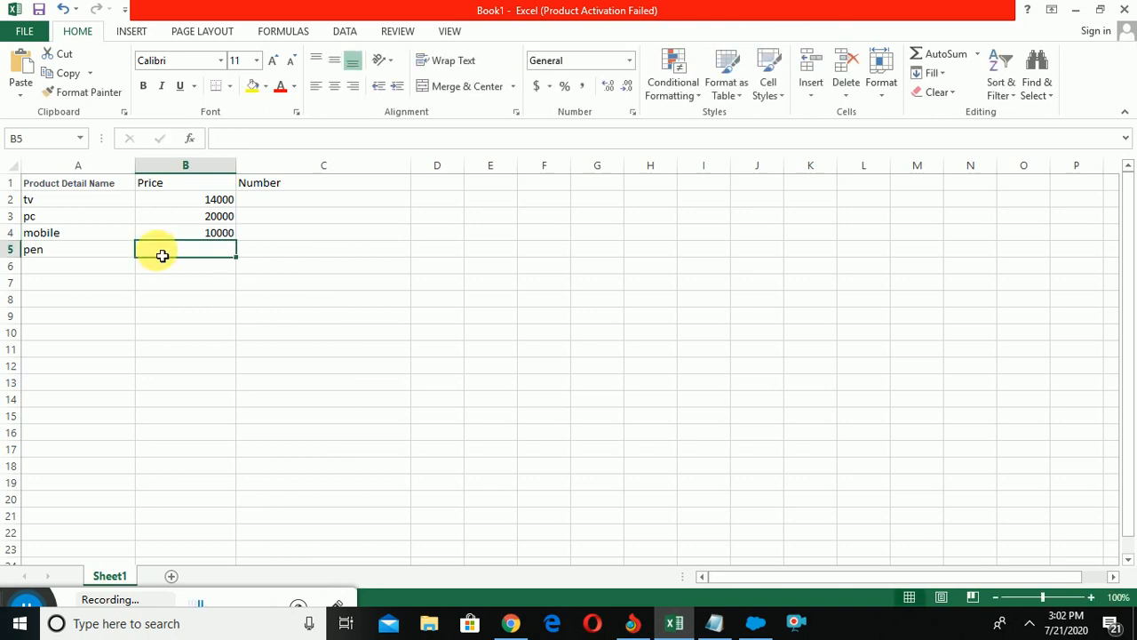
type("200")
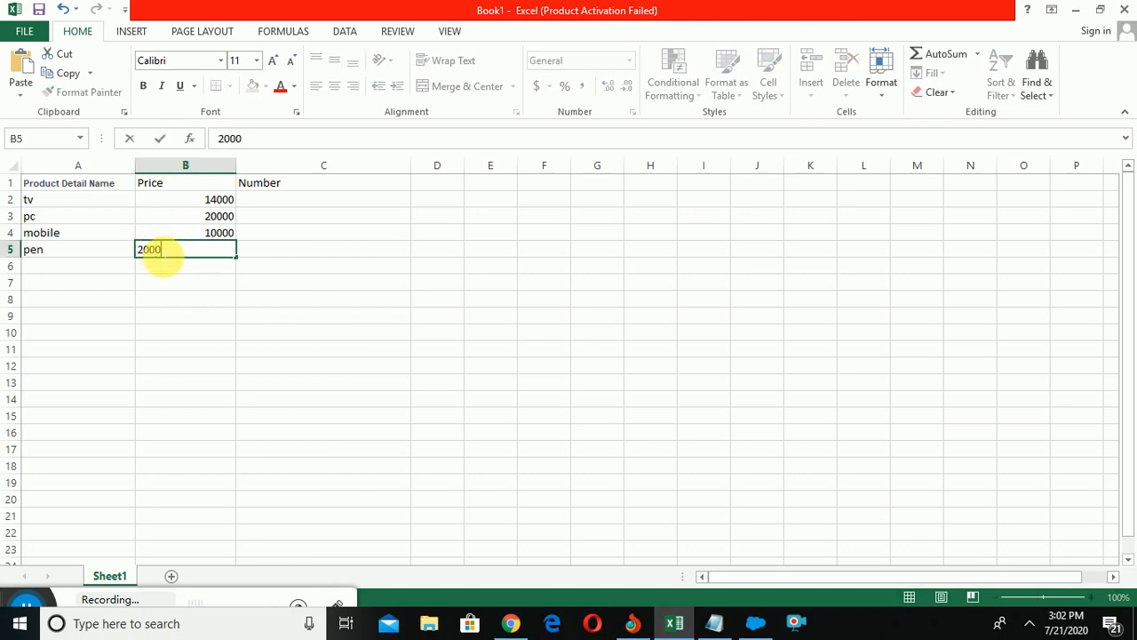
Fill the Number column for the four products with 12, 10, 9 and 20 in cells C2 to C5.
left_click(290, 203)
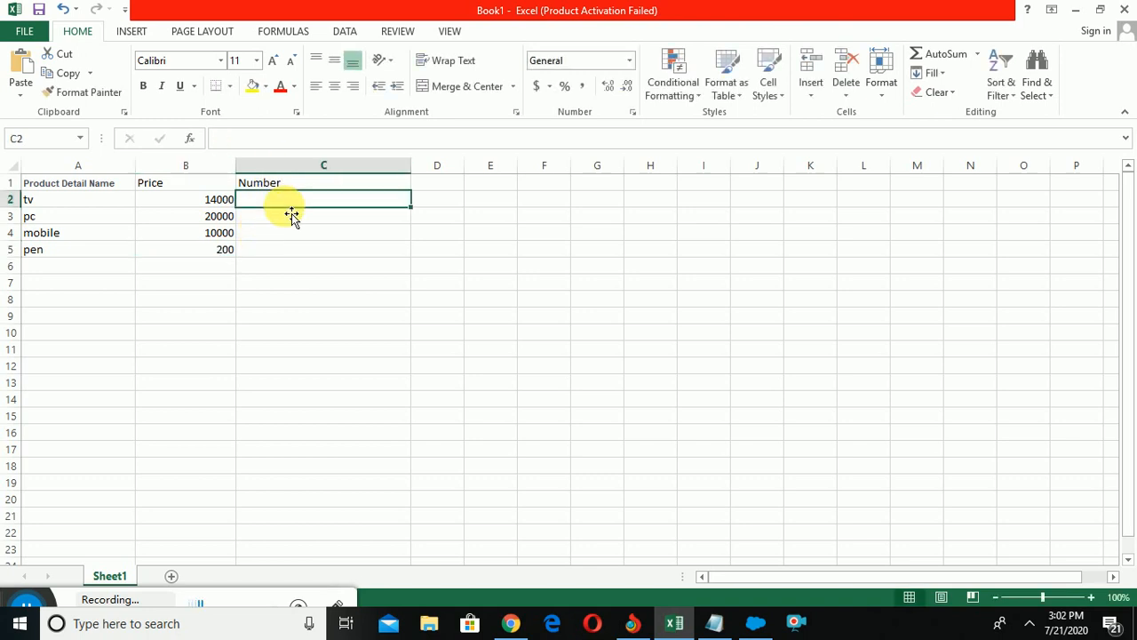
type("12")
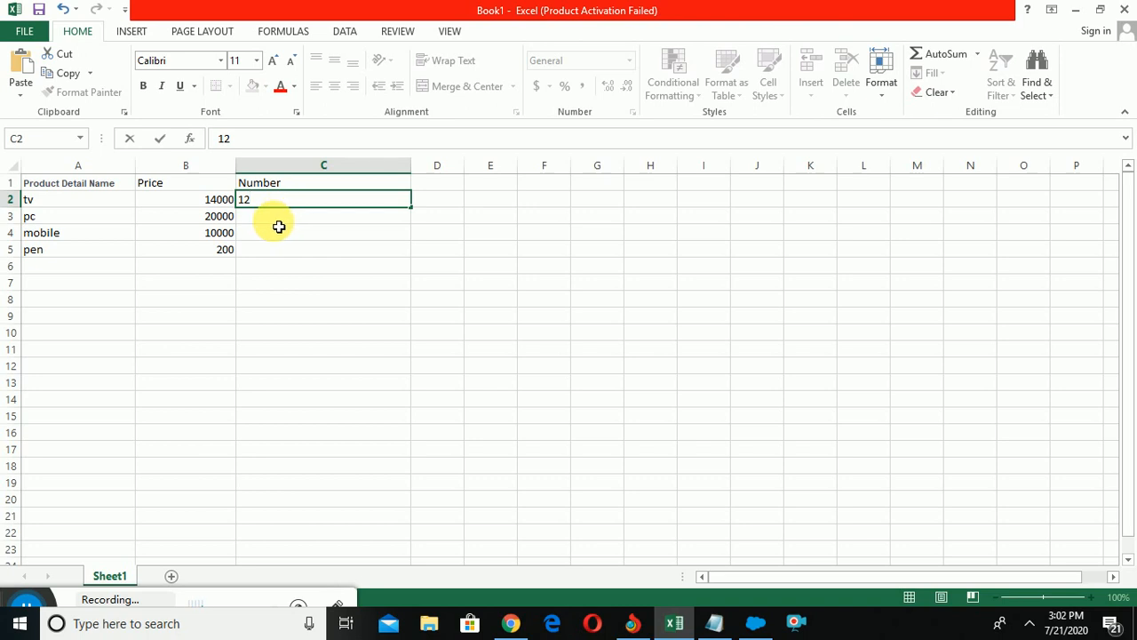
key("Return")
type("10")
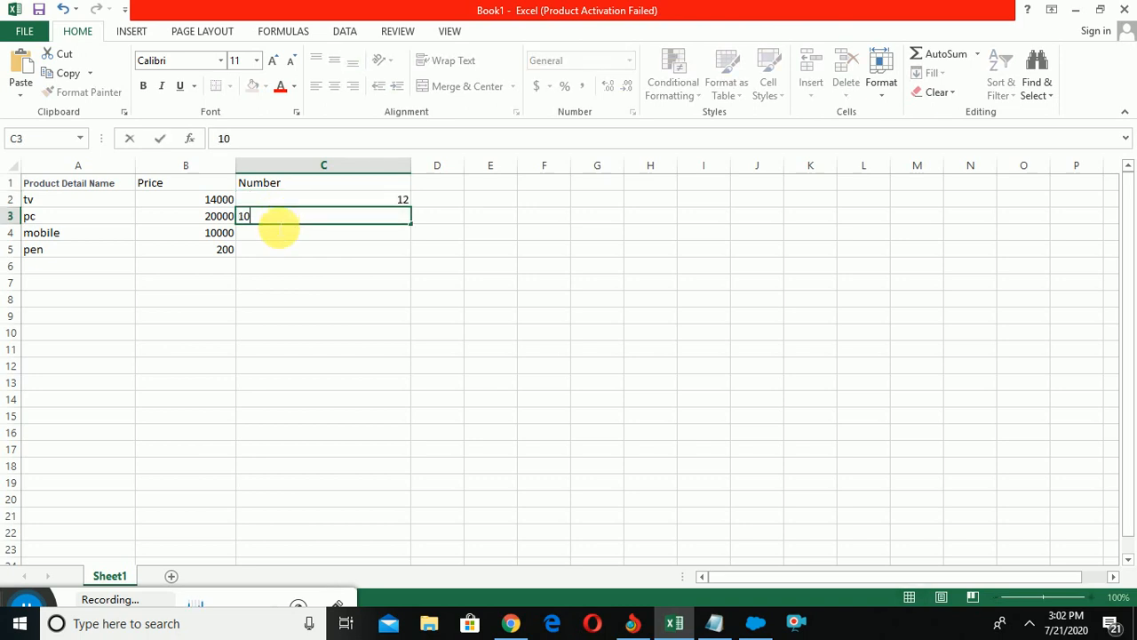
key("Return")
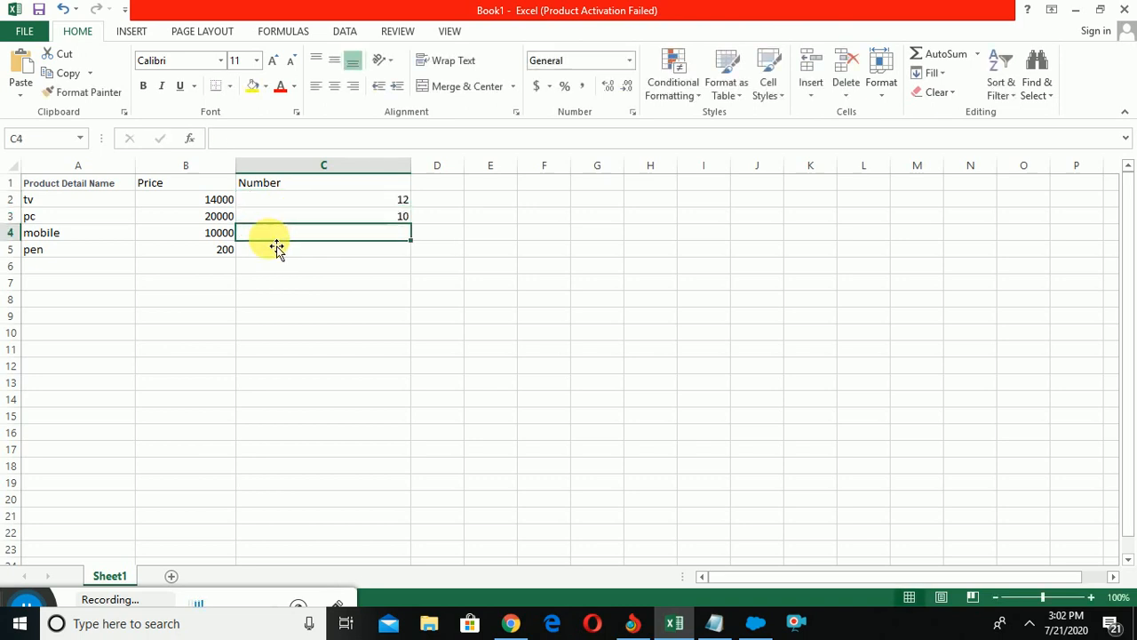
type("9")
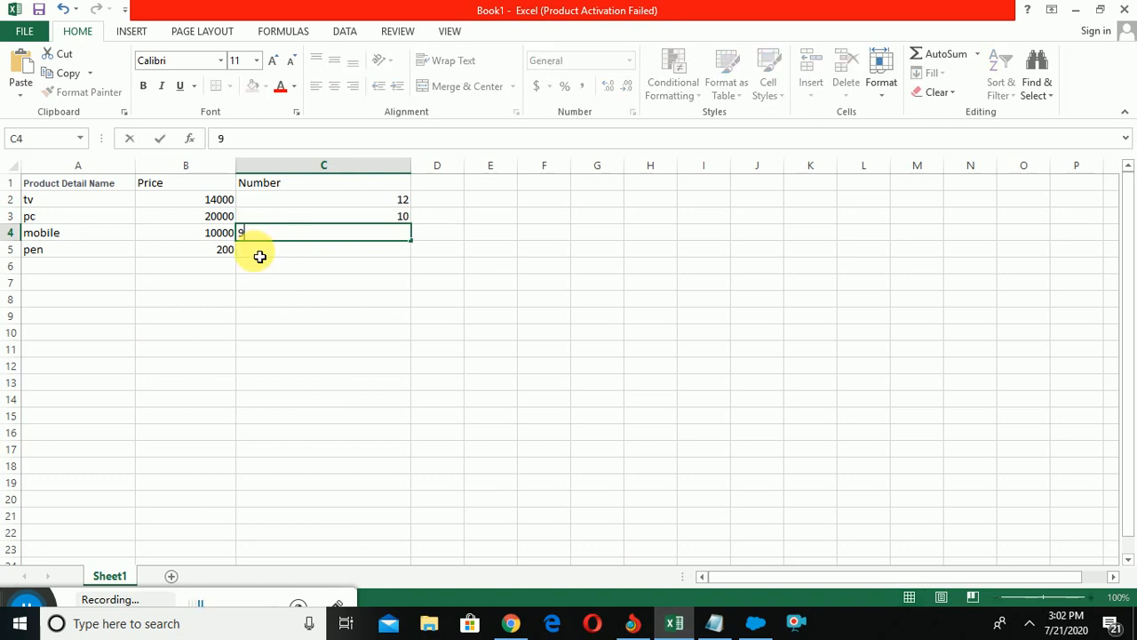
key("Return")
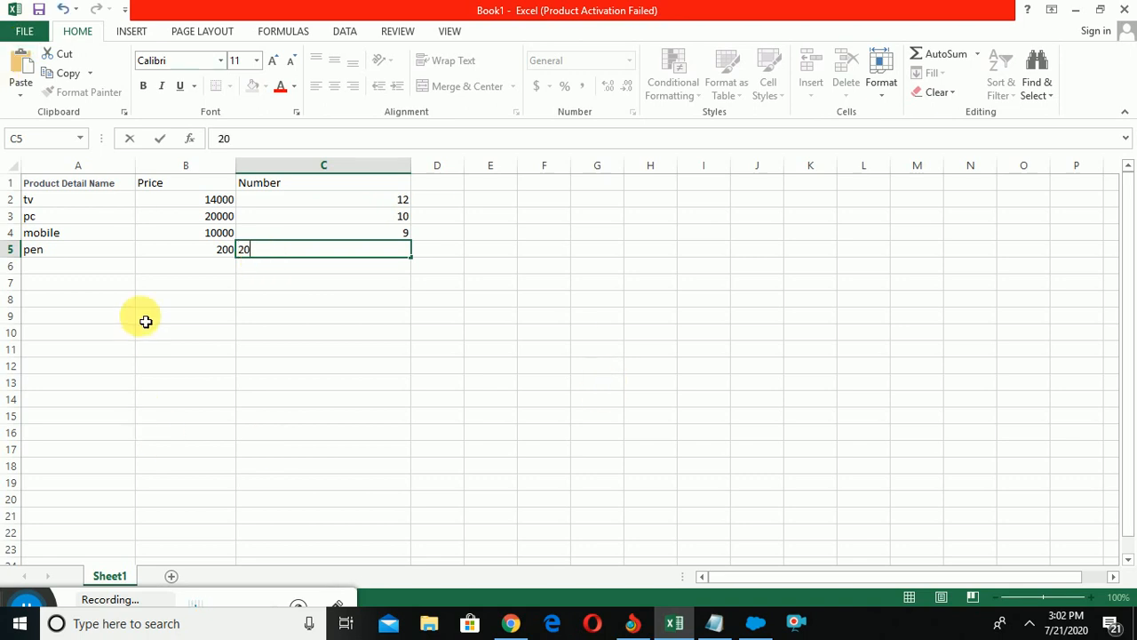
Save the workbook to the Desktop as Book1 in CSV (Macintosh) format, accepting the possible loss of workbook features.
left_click(27, 33)
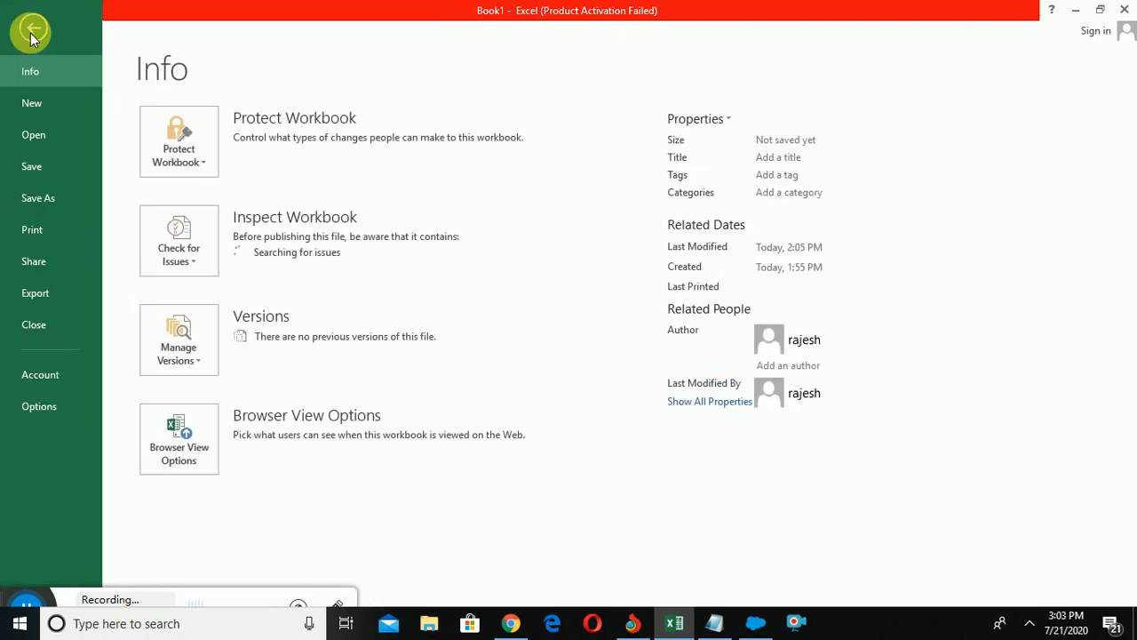
left_click(31, 169)
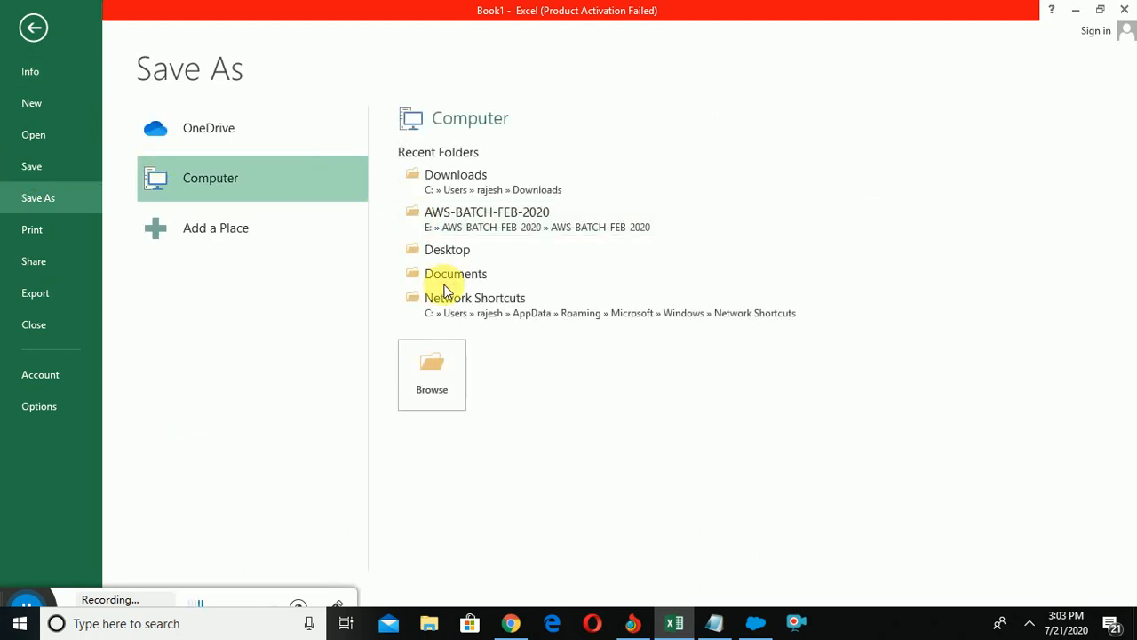
left_click(442, 255)
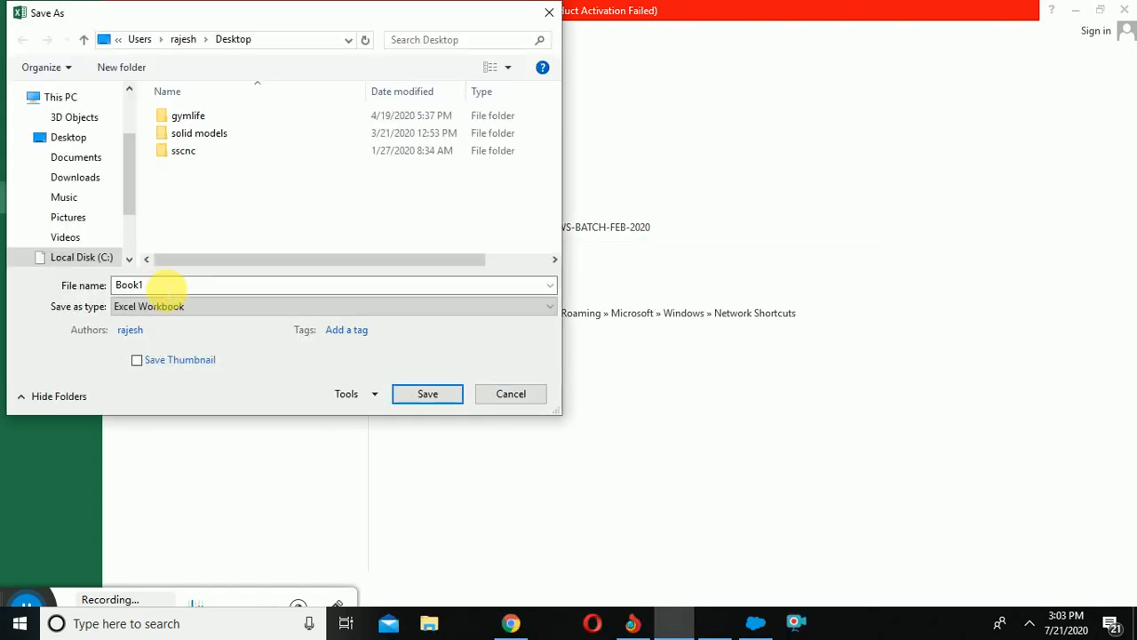
left_click(167, 291)
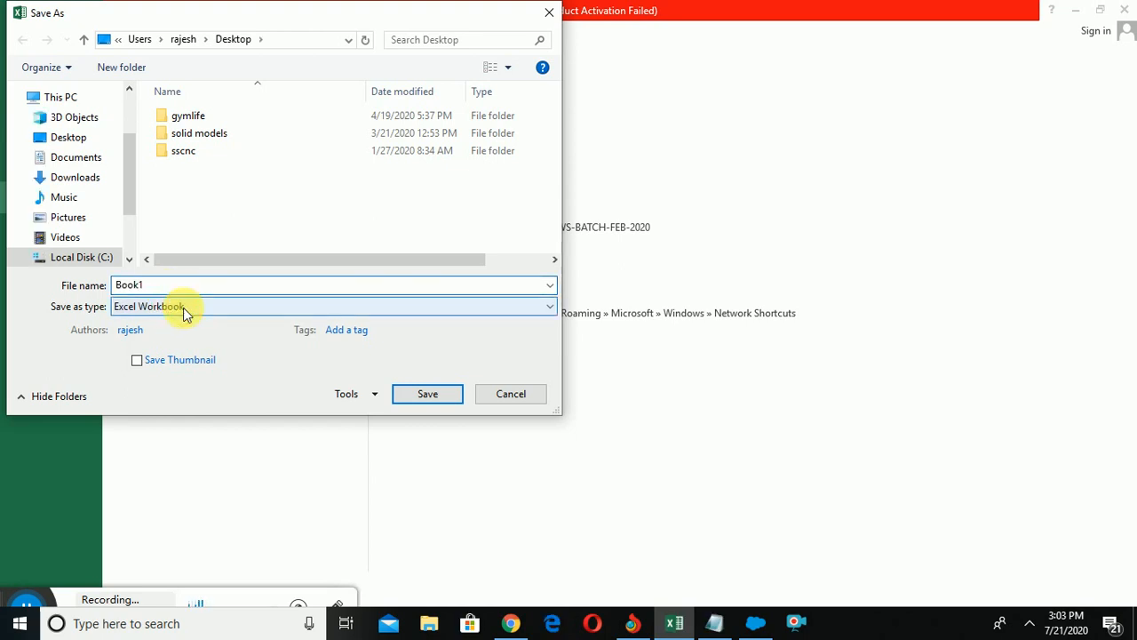
left_click(183, 309)
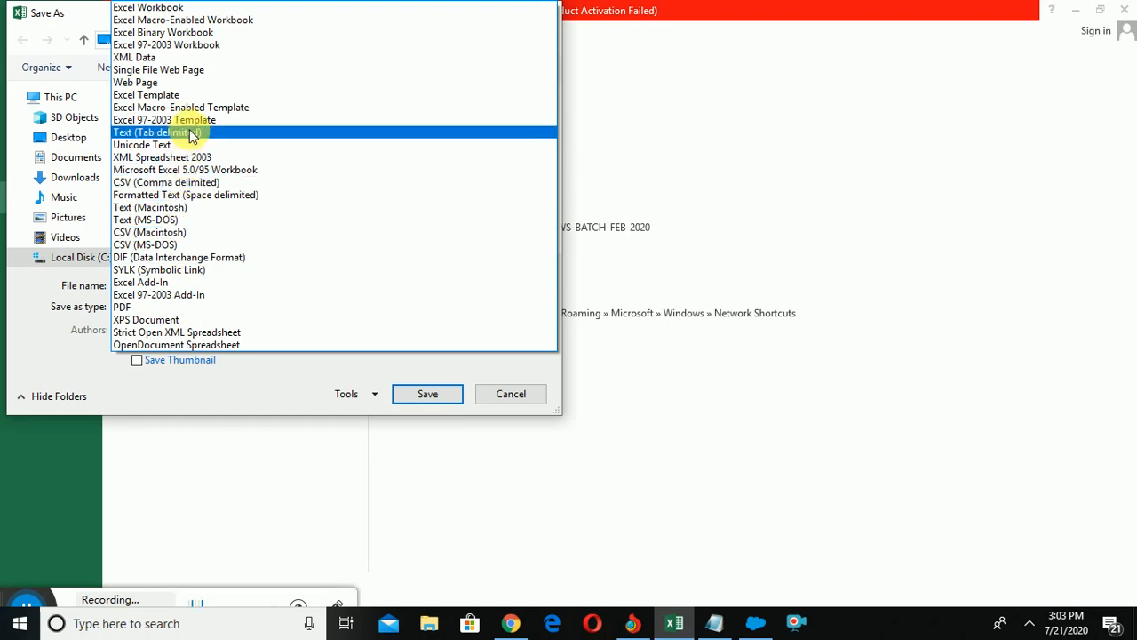
left_click(182, 233)
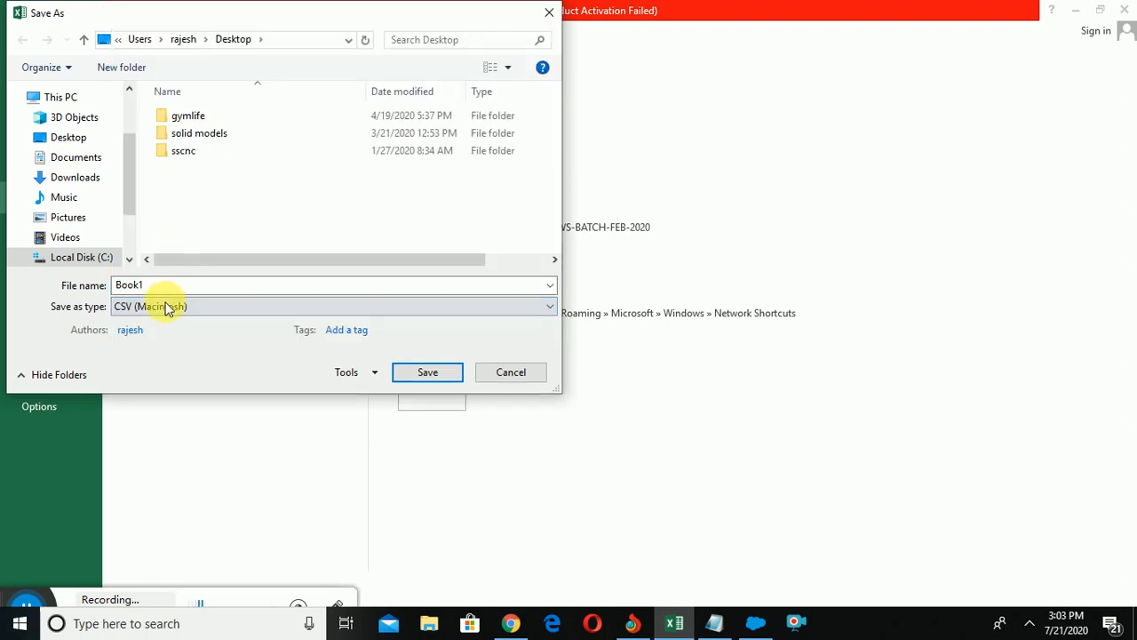
left_click(425, 380)
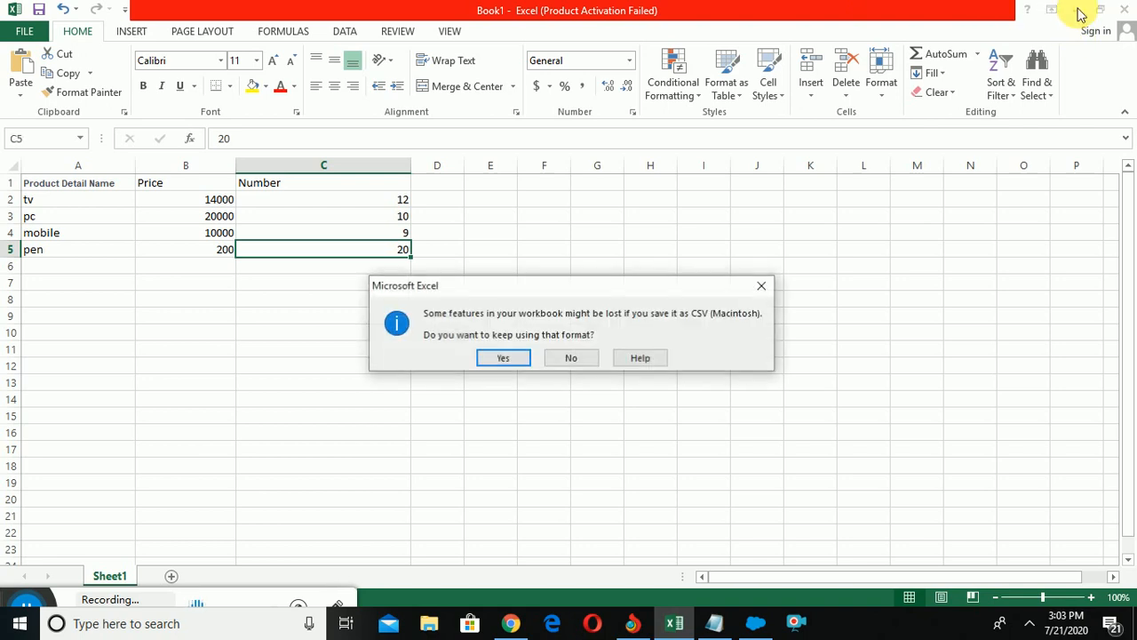
left_click(505, 357)
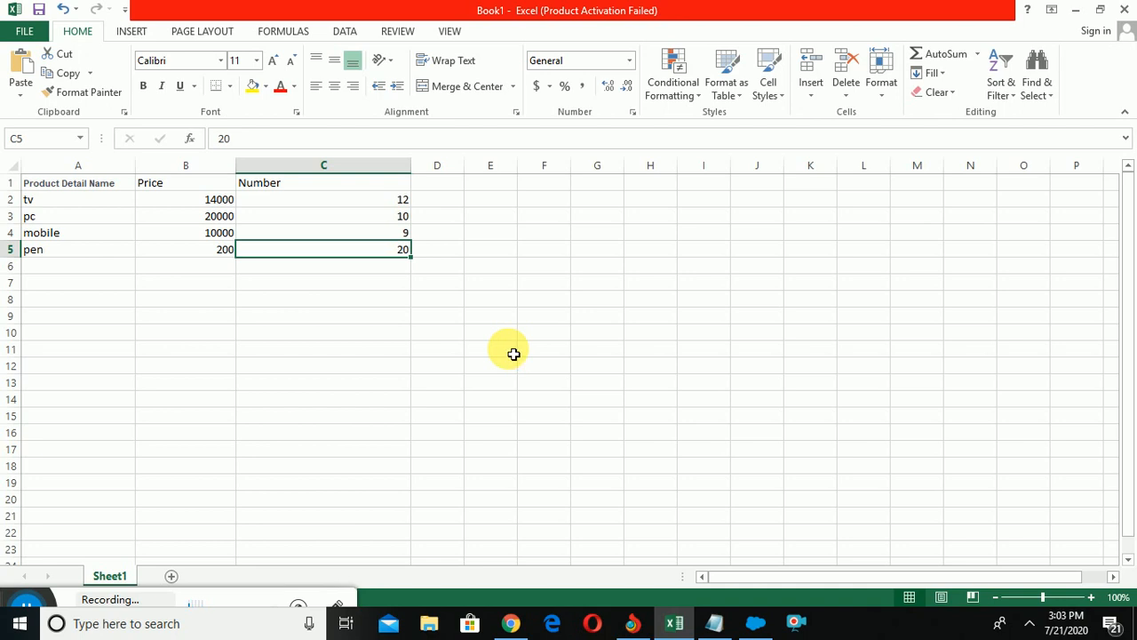
Switch to Salesforce in the browser, launch the Data Import Wizard and list the custom objects available for import.
left_click(630, 624)
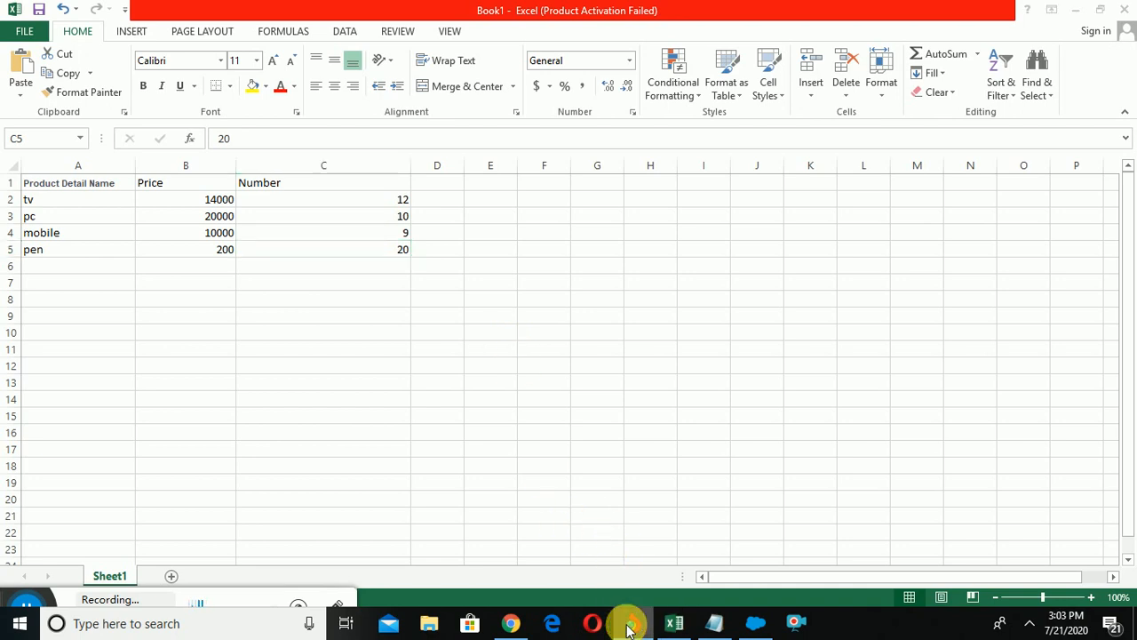
left_click(627, 568)
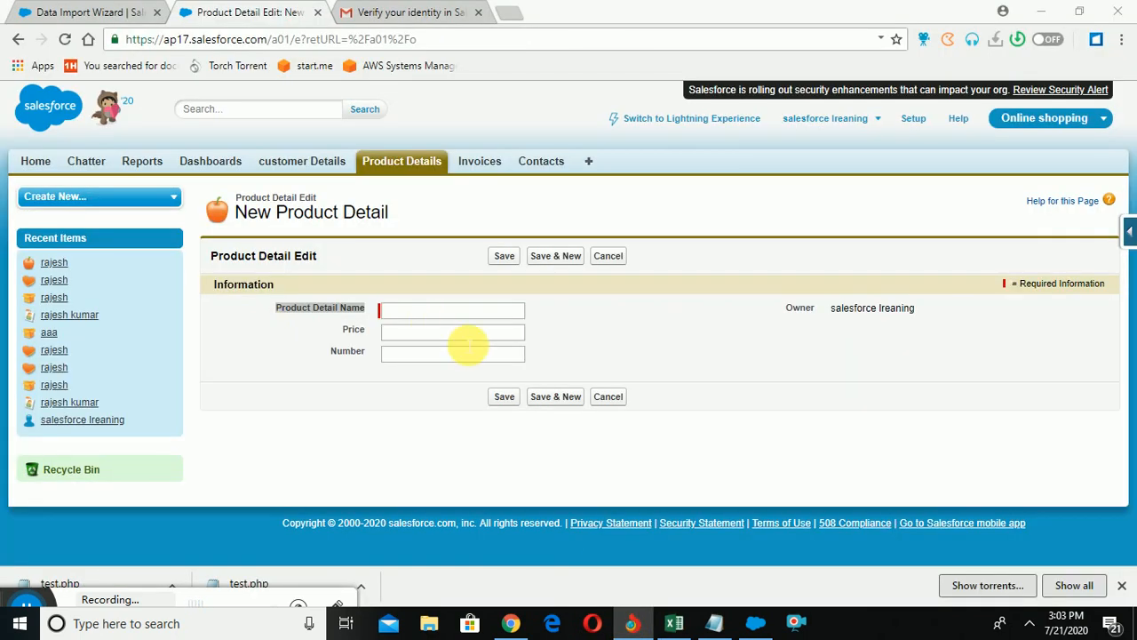
left_click(36, 12)
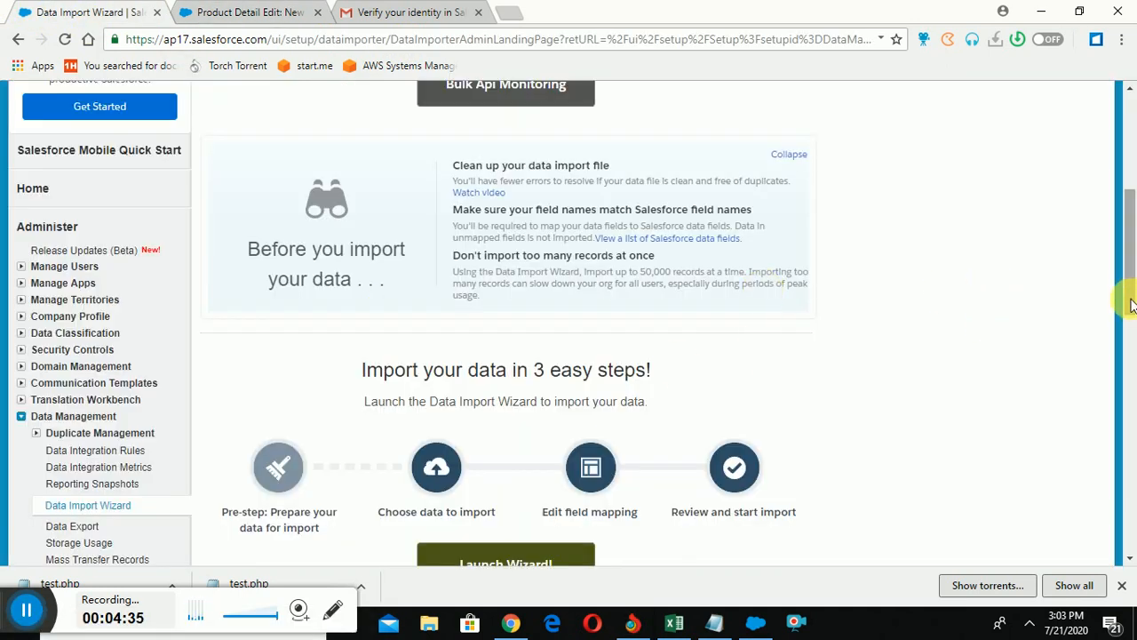
scroll(1130, 305, "down", 3)
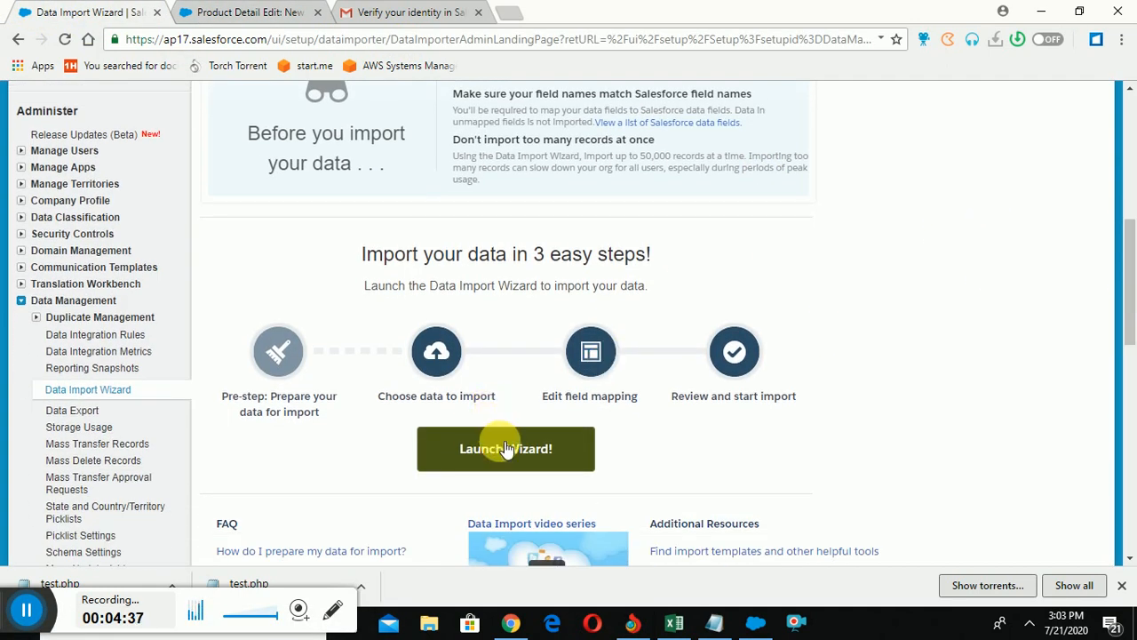
left_click(505, 449)
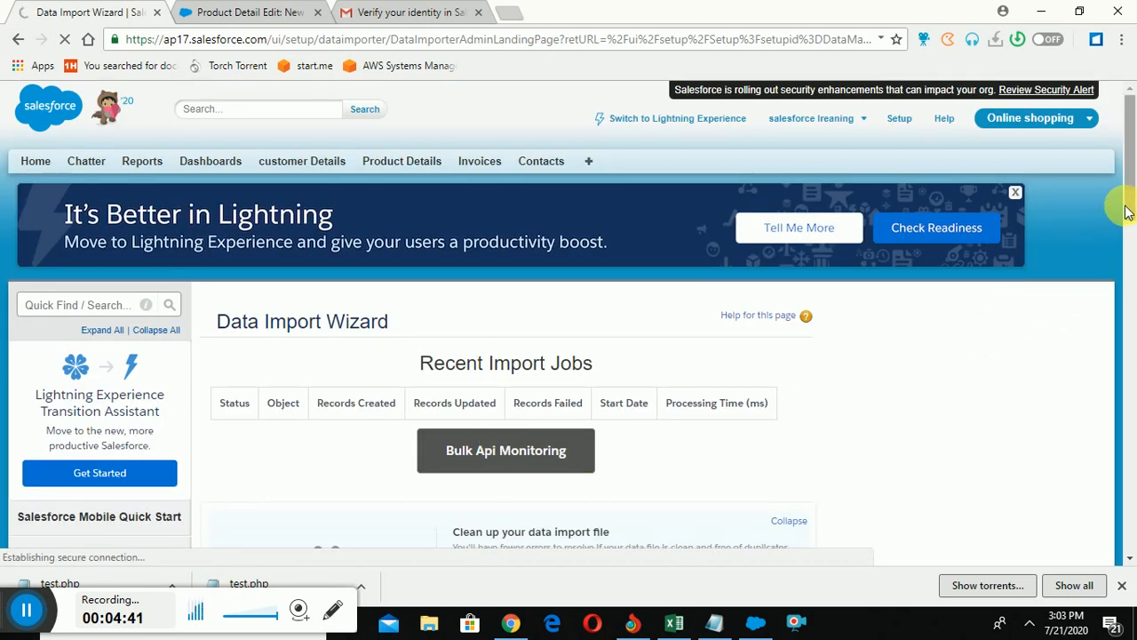
left_click_drag(1127, 211, 1125, 393)
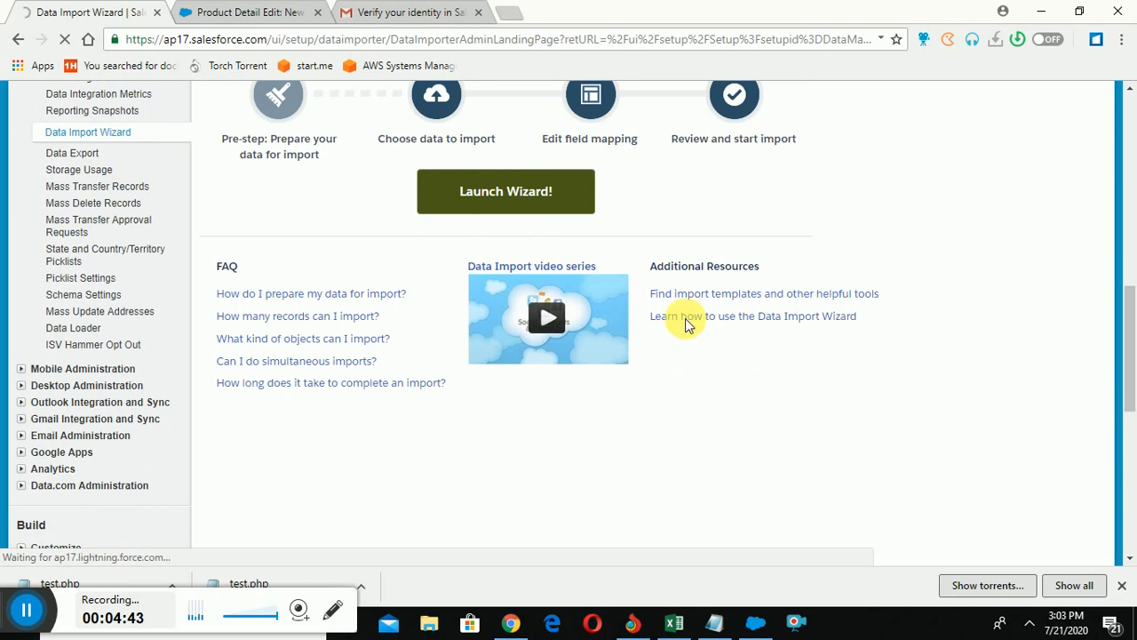
left_click(478, 184)
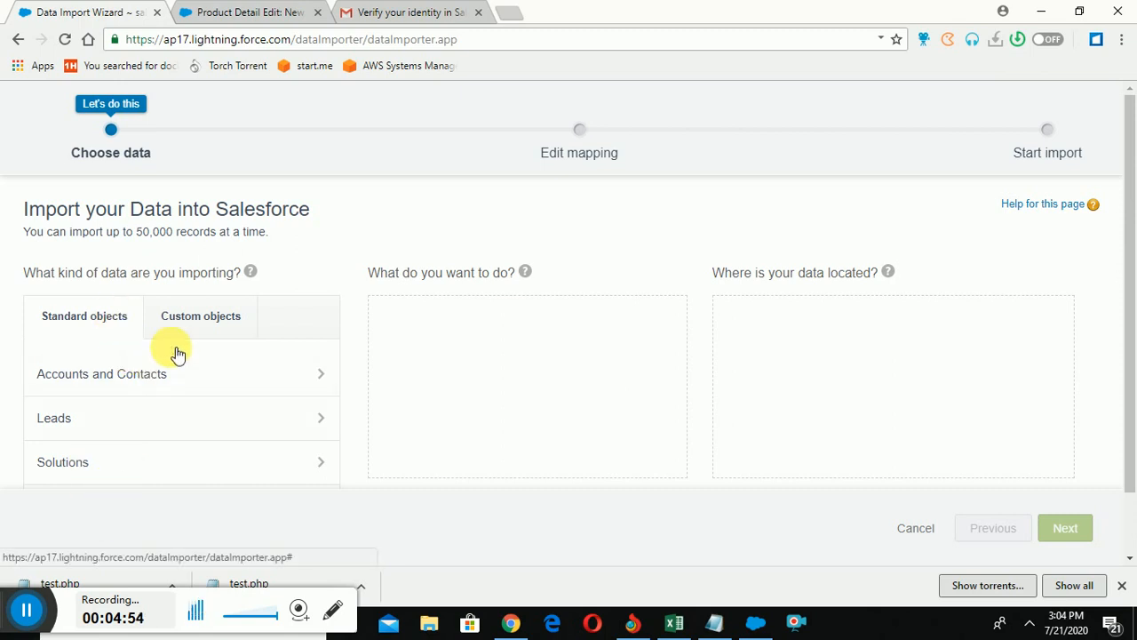
left_click(203, 324)
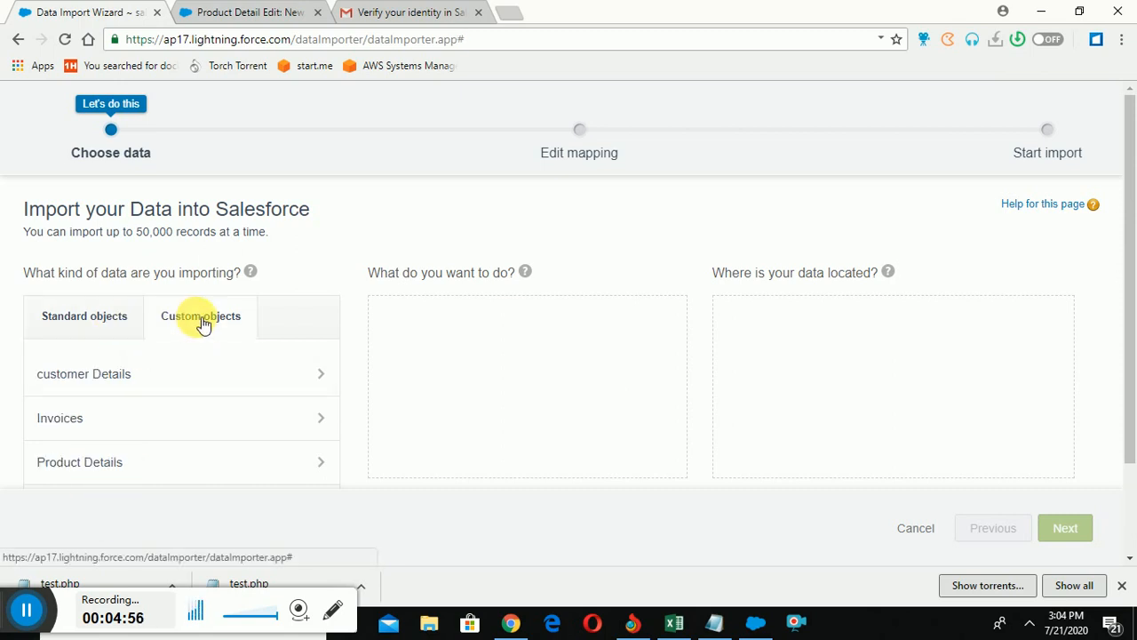
Set the import to add new records to the Product Details object from a CSV file.
left_click(93, 466)
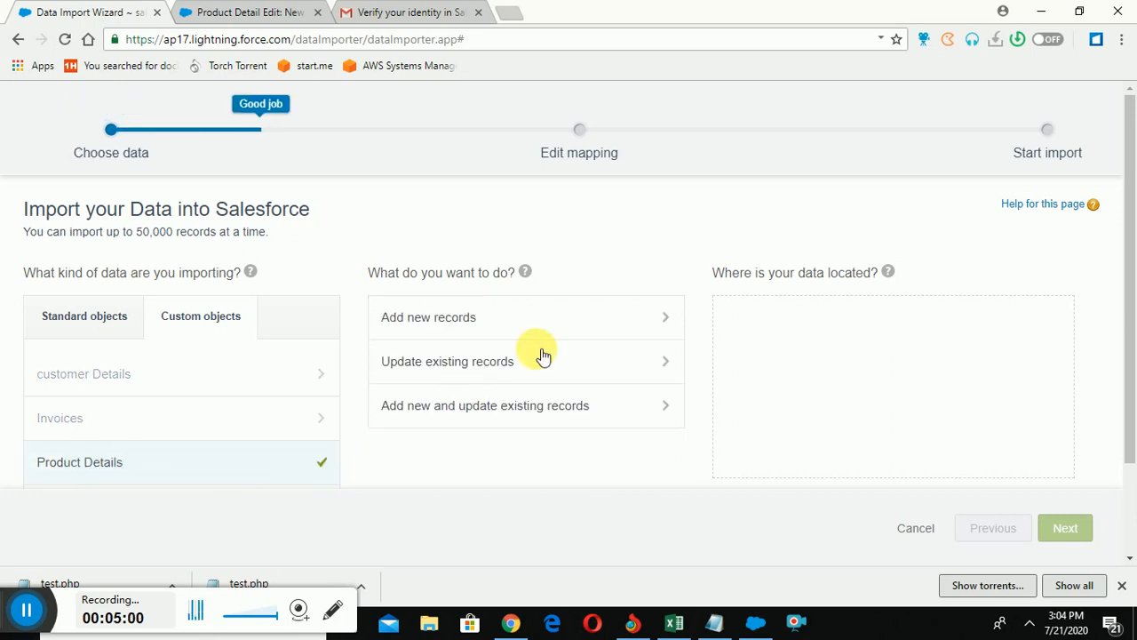
left_click(475, 319)
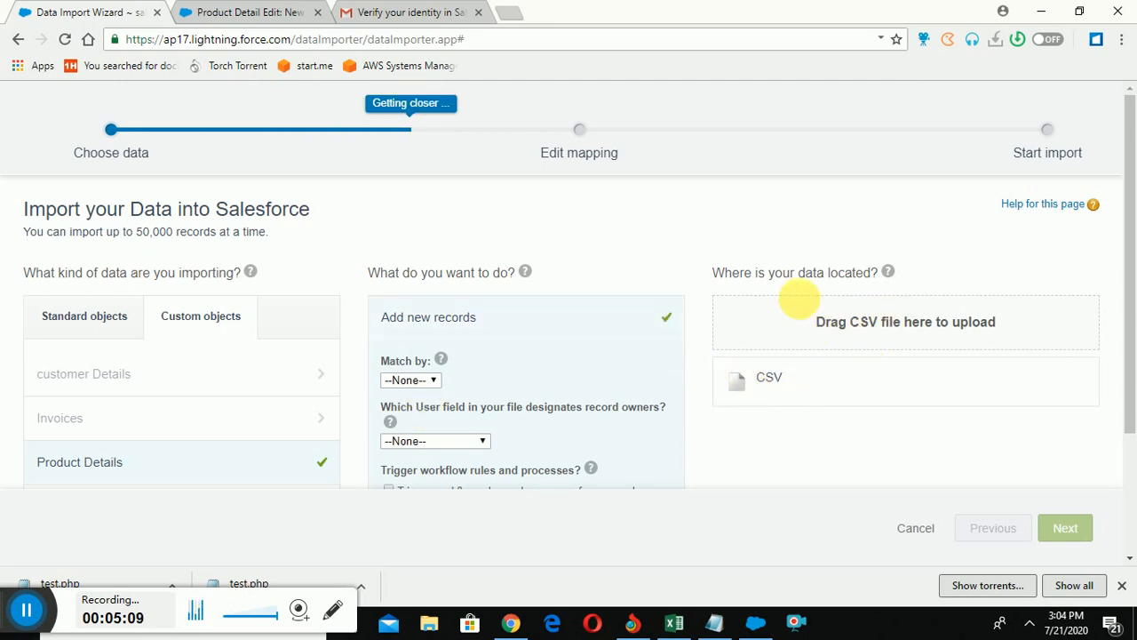
left_click(768, 378)
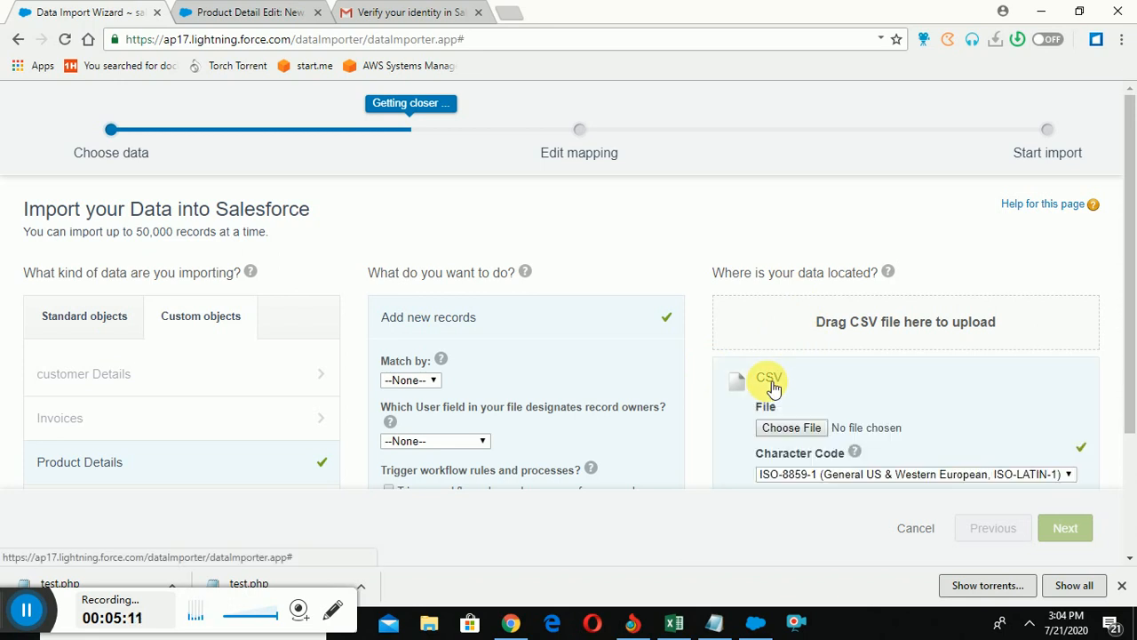
Choose Book1 on the Desktop as the file to import, showing all file types to find it.
left_click(801, 439)
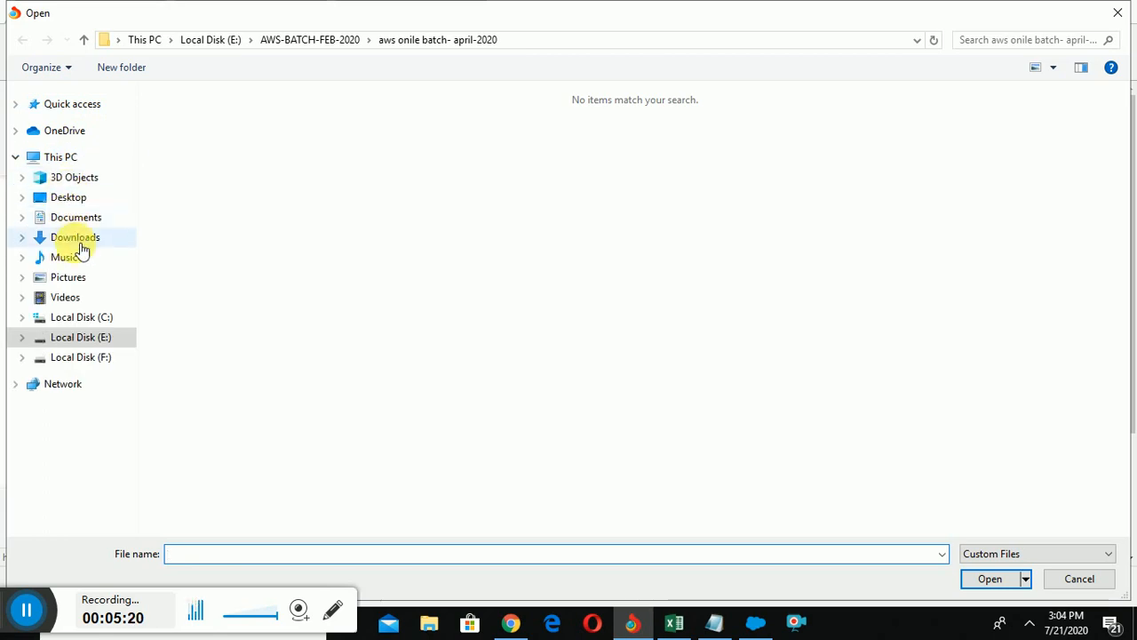
left_click(71, 198)
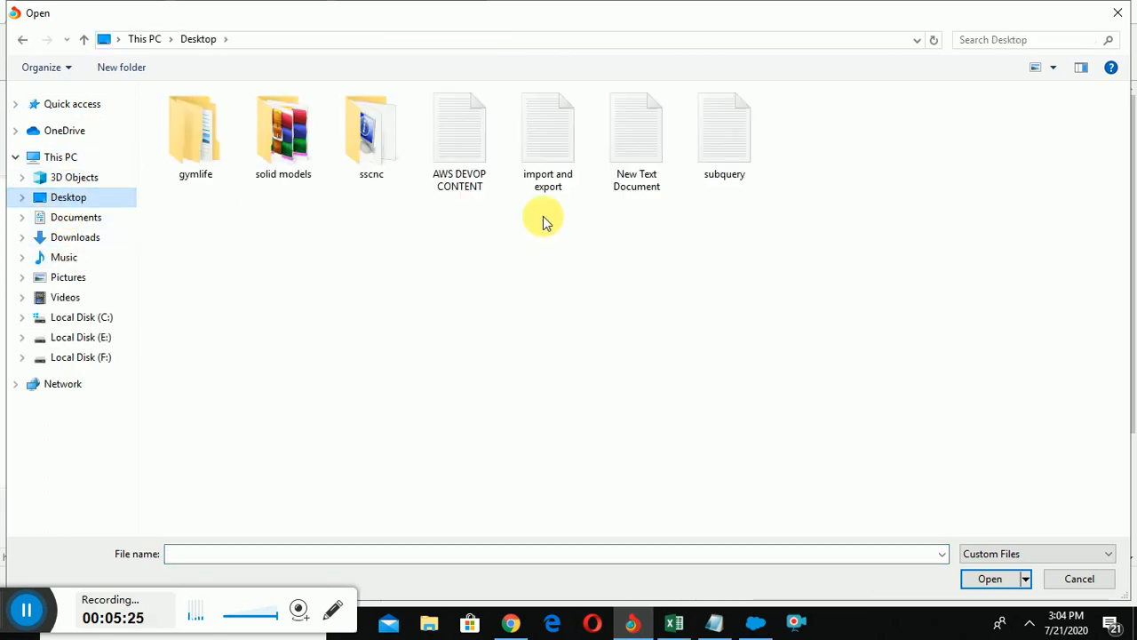
left_click(941, 553)
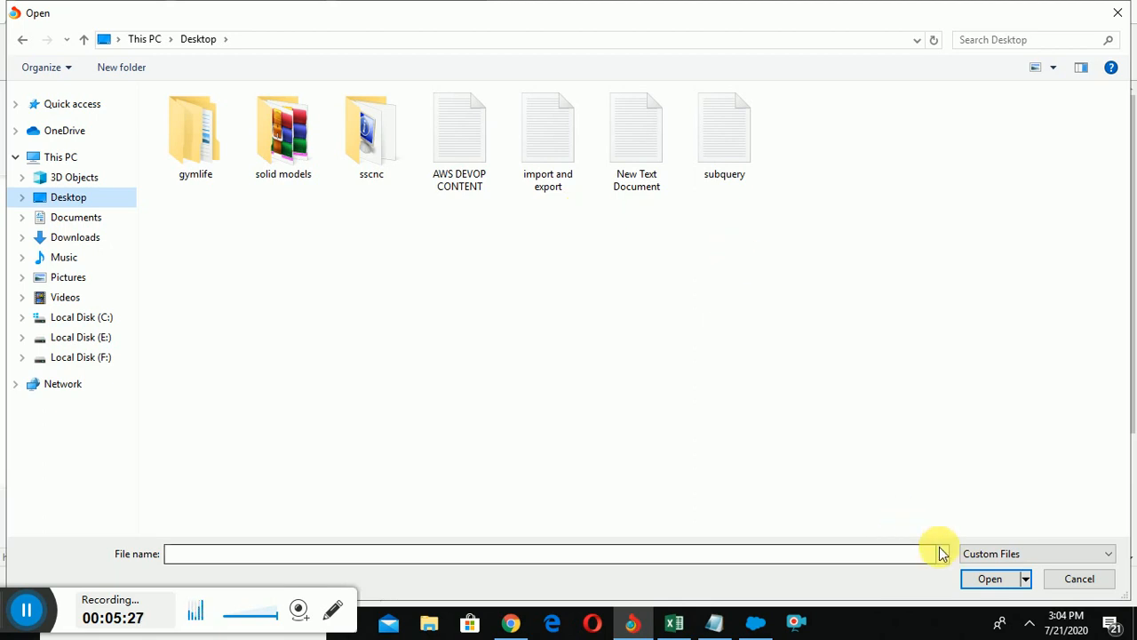
left_click(1045, 558)
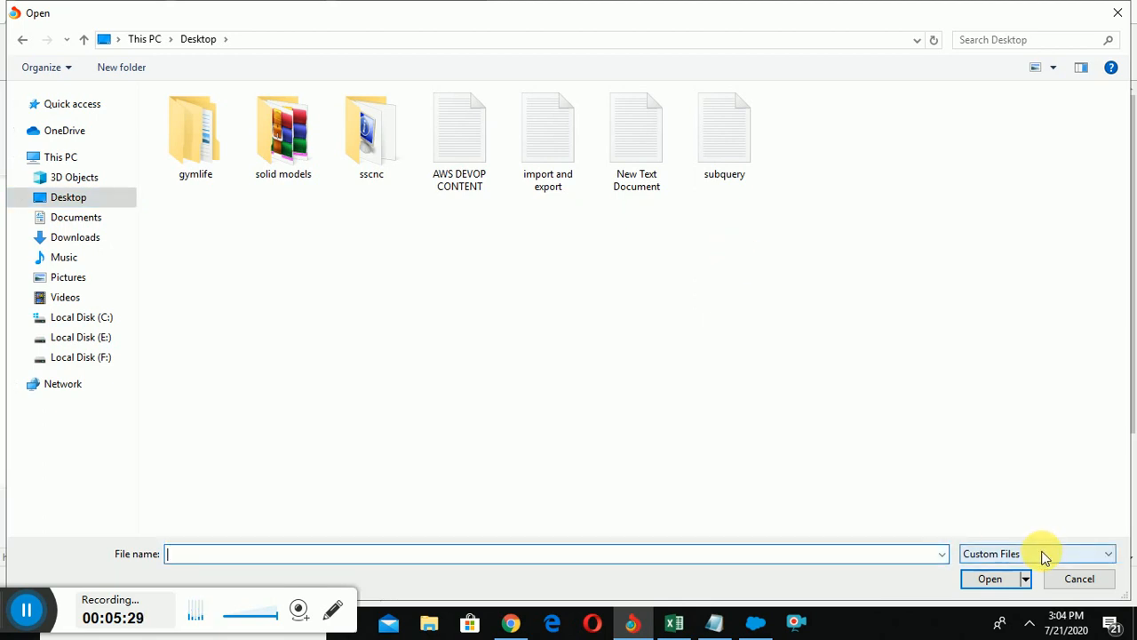
left_click(1040, 553)
left_click(1016, 584)
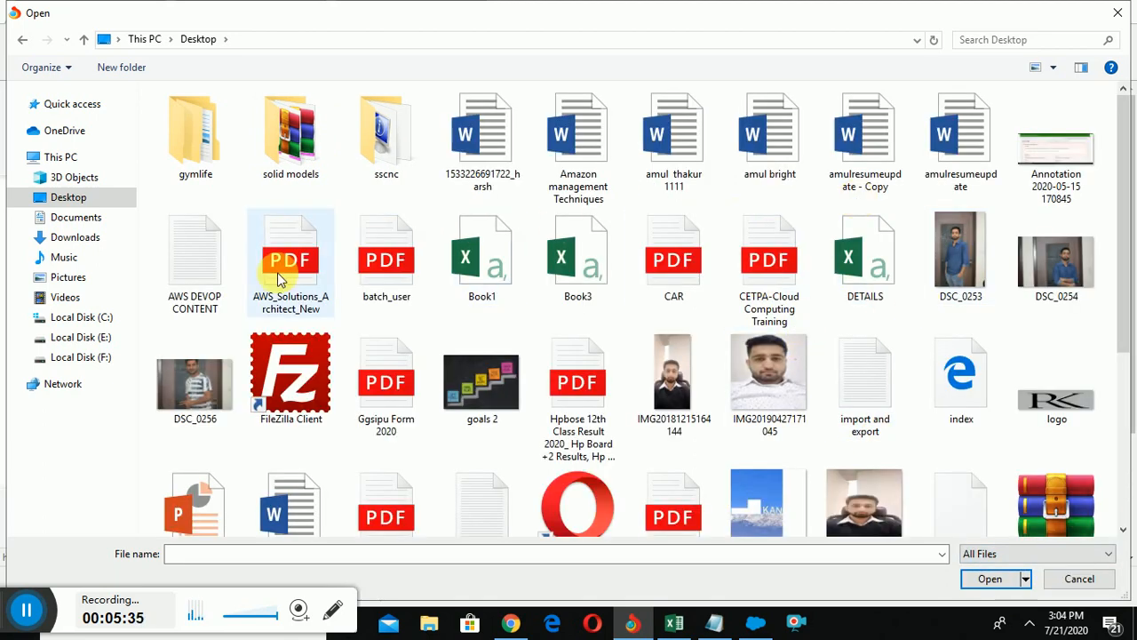
double_click(477, 284)
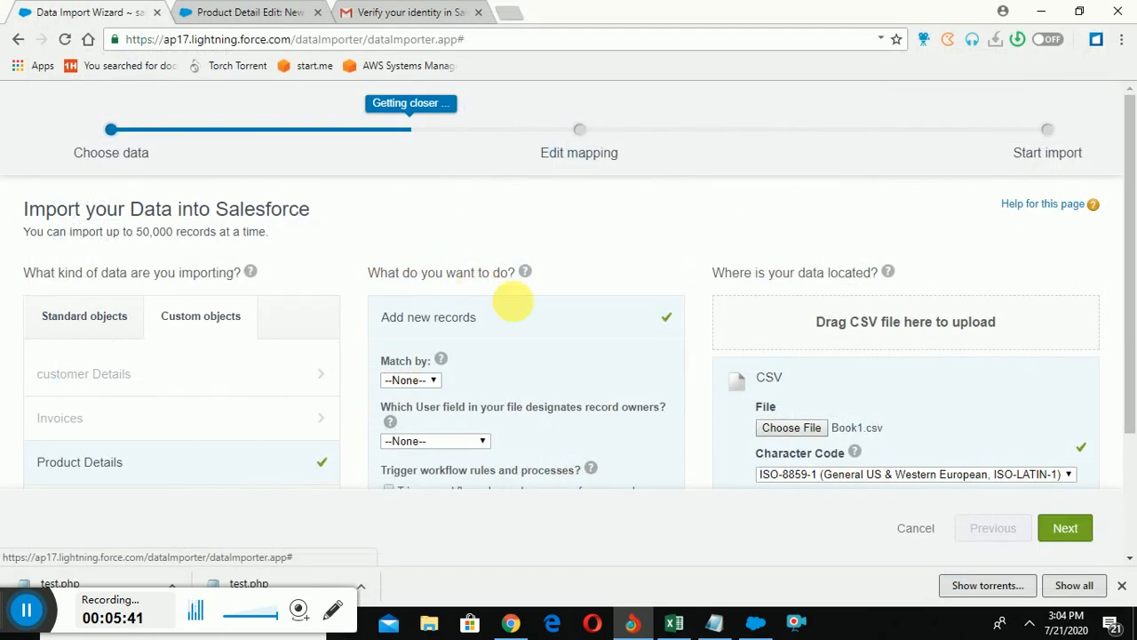
Accept the automatic field mapping, start the import and open the bulk data load job's status page.
left_click(1065, 531)
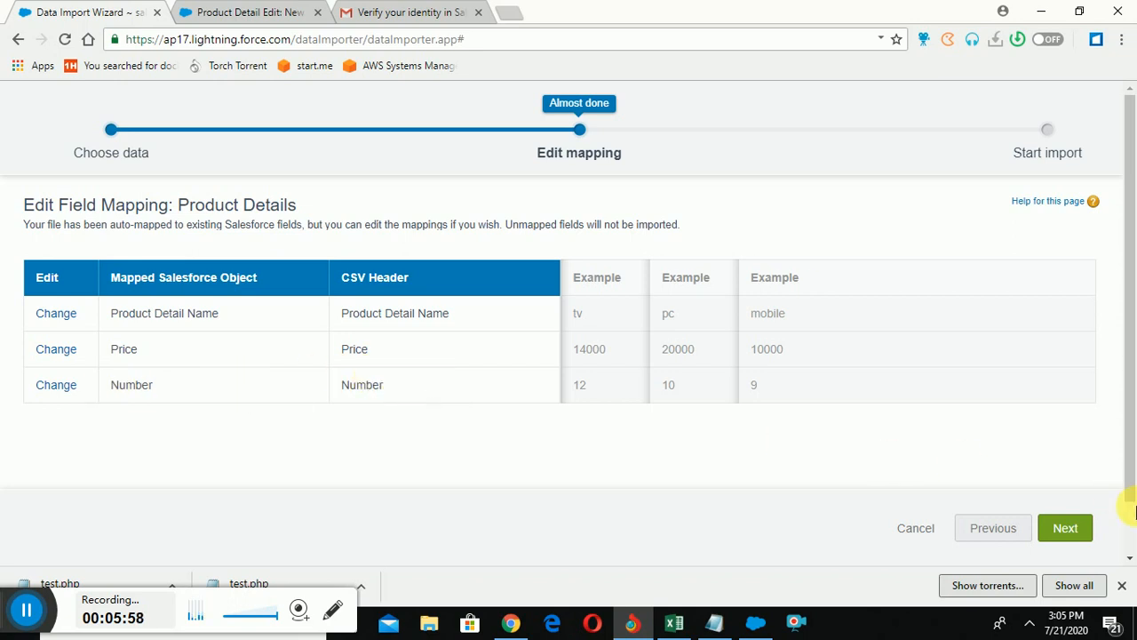
left_click(1057, 530)
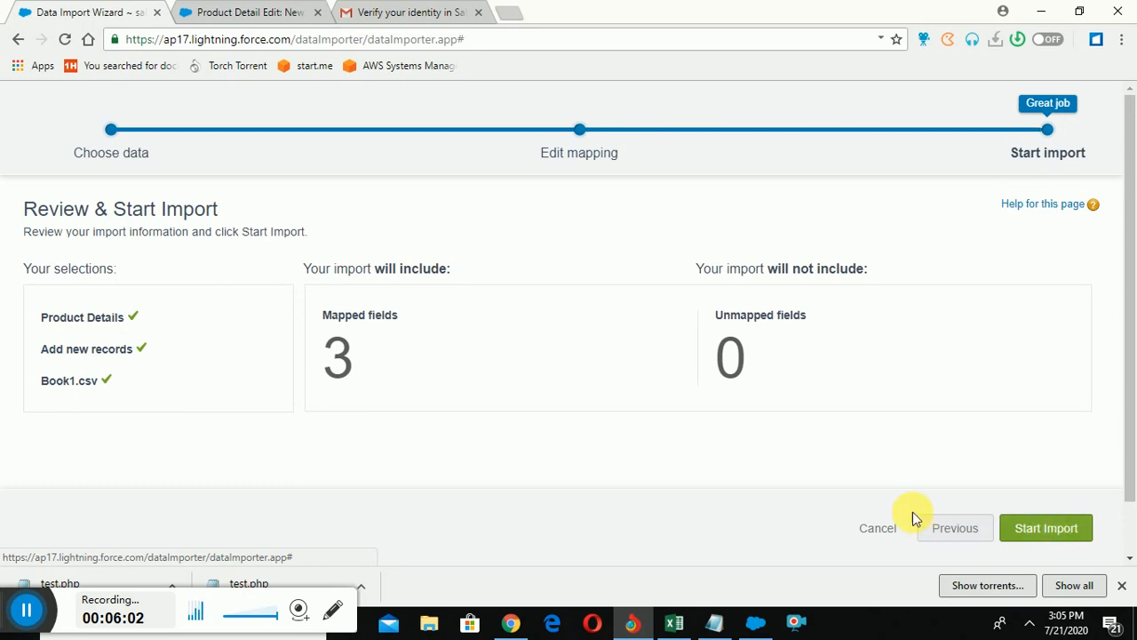
left_click(1075, 531)
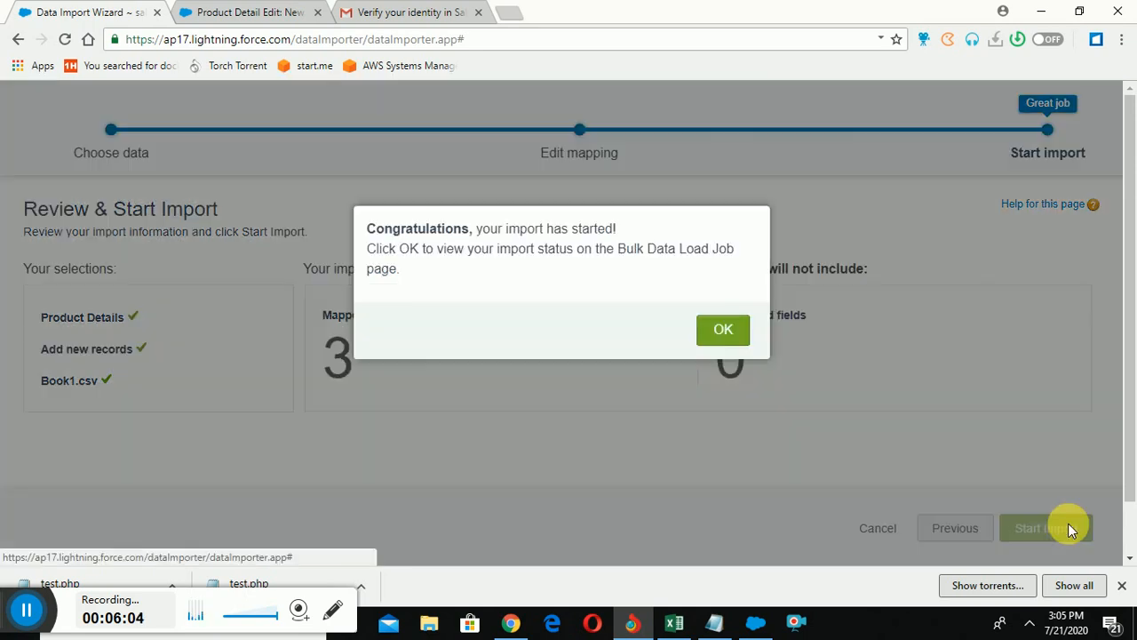
left_click(725, 335)
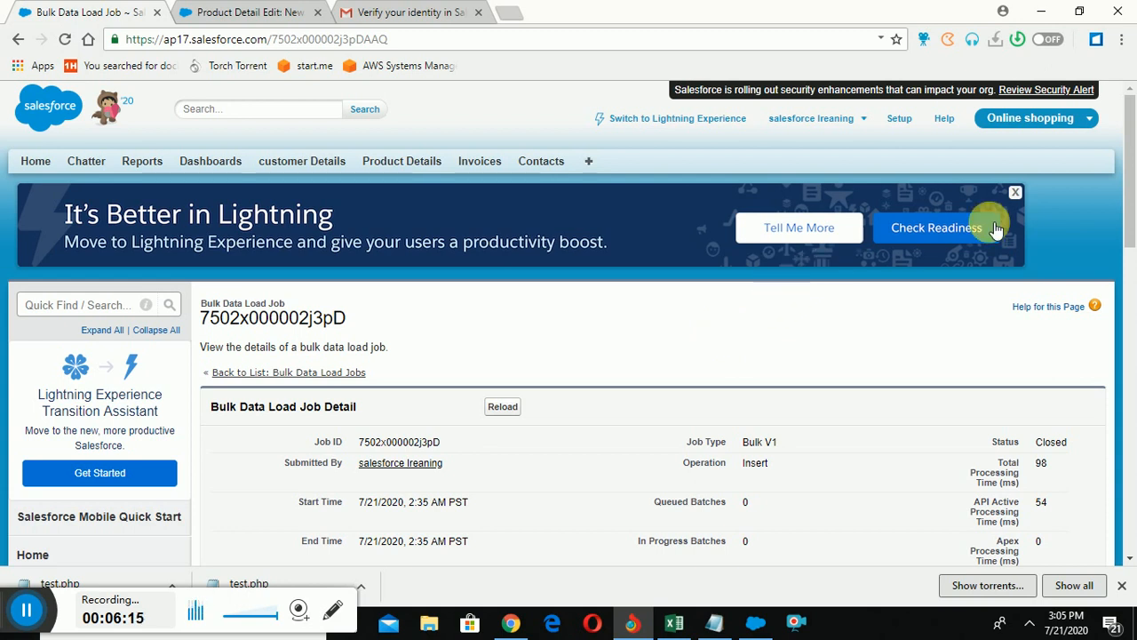
List all Product Details records in the other Salesforce browser tab to check the imported products.
left_click(213, 13)
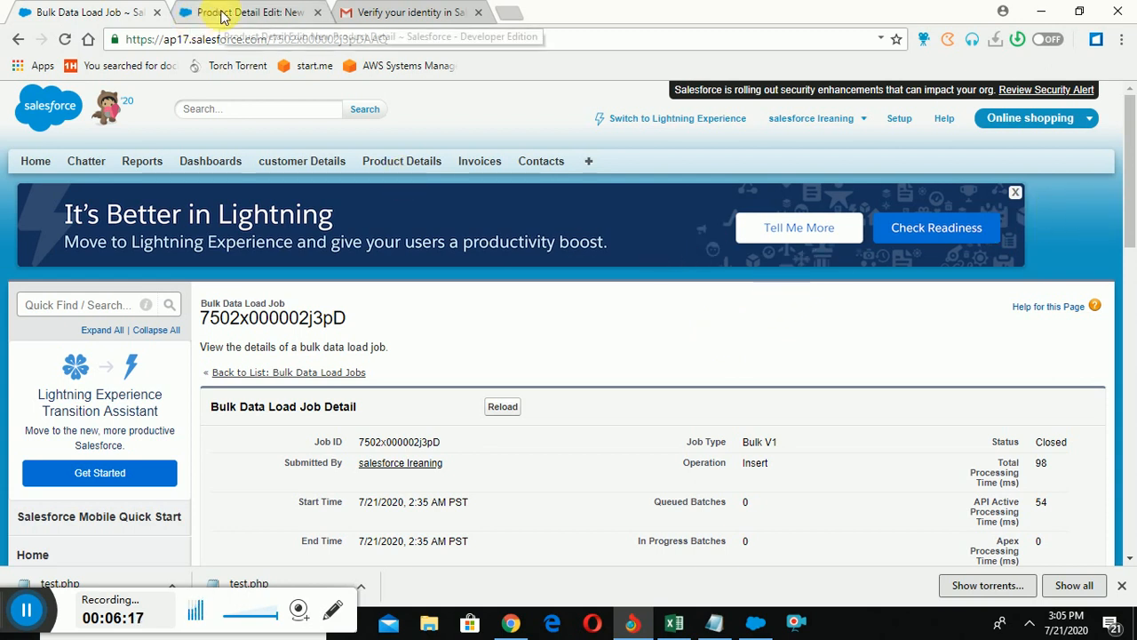
left_click(409, 160)
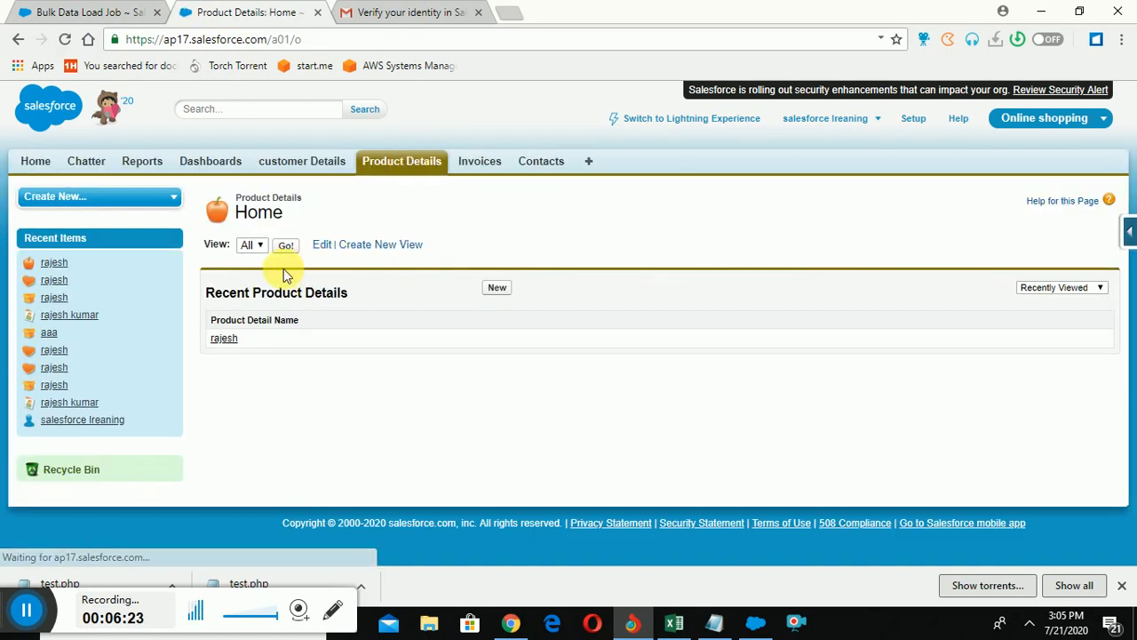
left_click(286, 248)
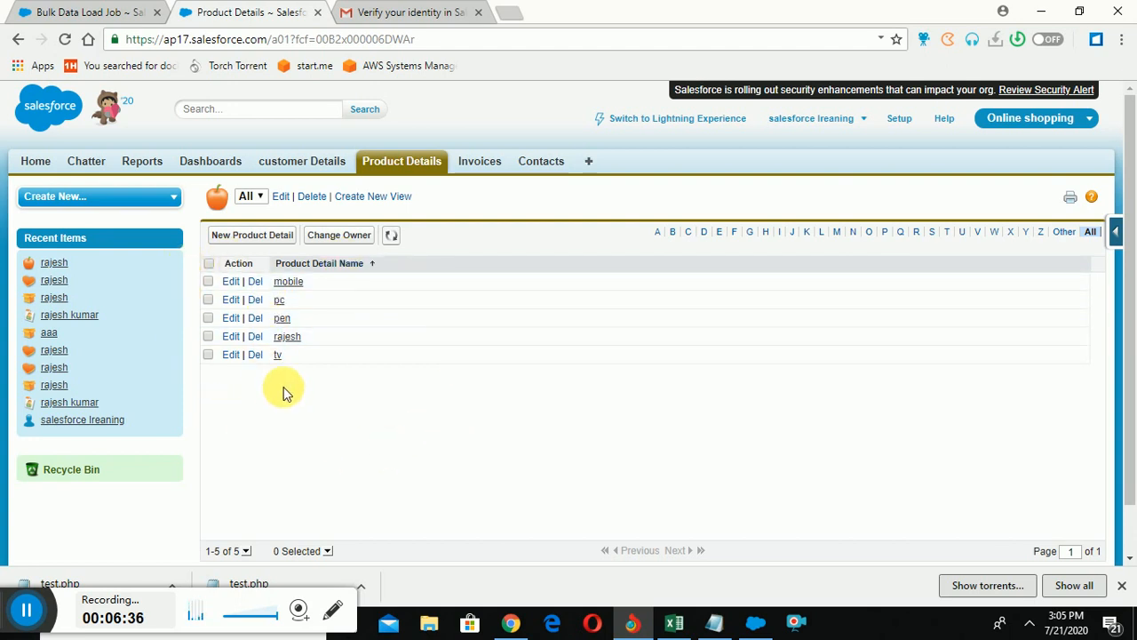
Return to the bulk data load job and examine its job details and batch results.
left_click(84, 11)
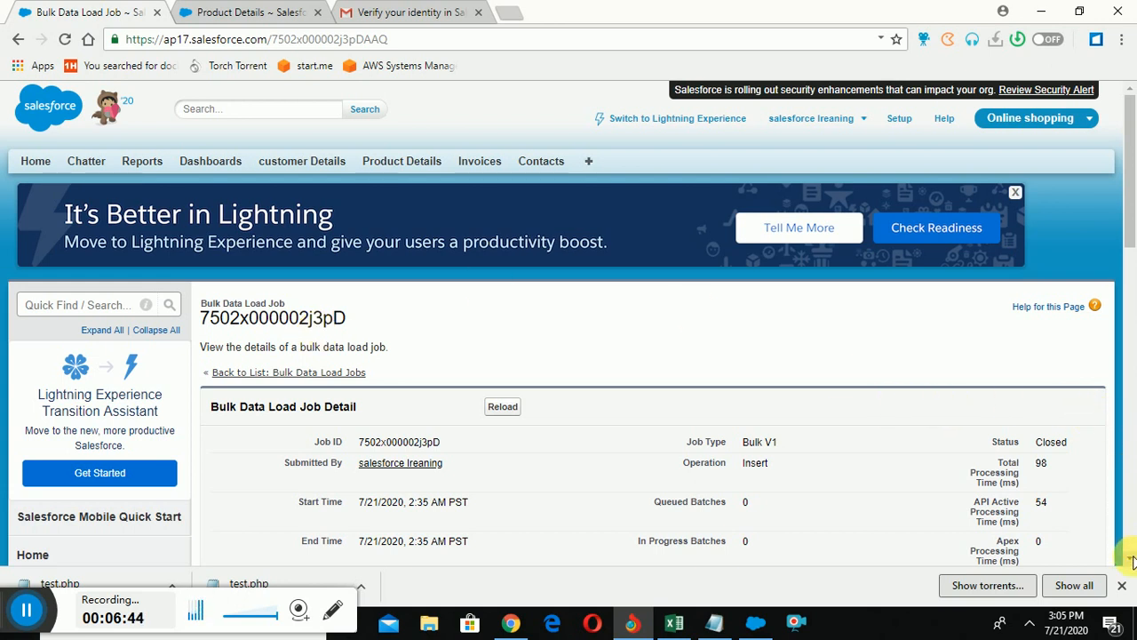
scroll(1132, 569, "down", 1)
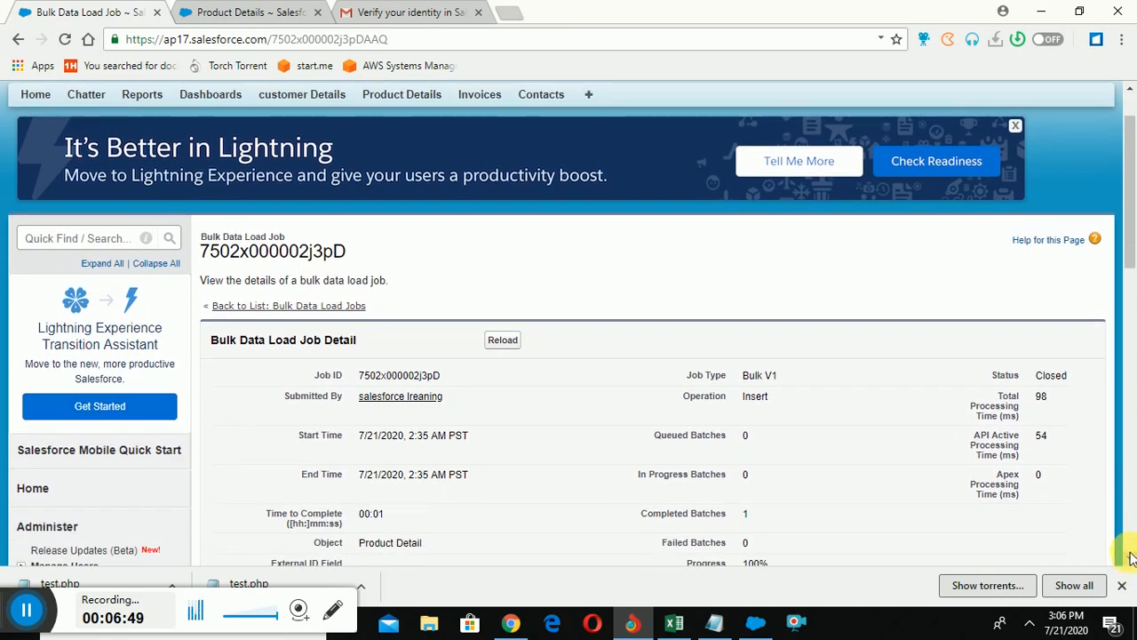
scroll(1132, 558, "down", 2)
scroll(1131, 558, "down", 10)
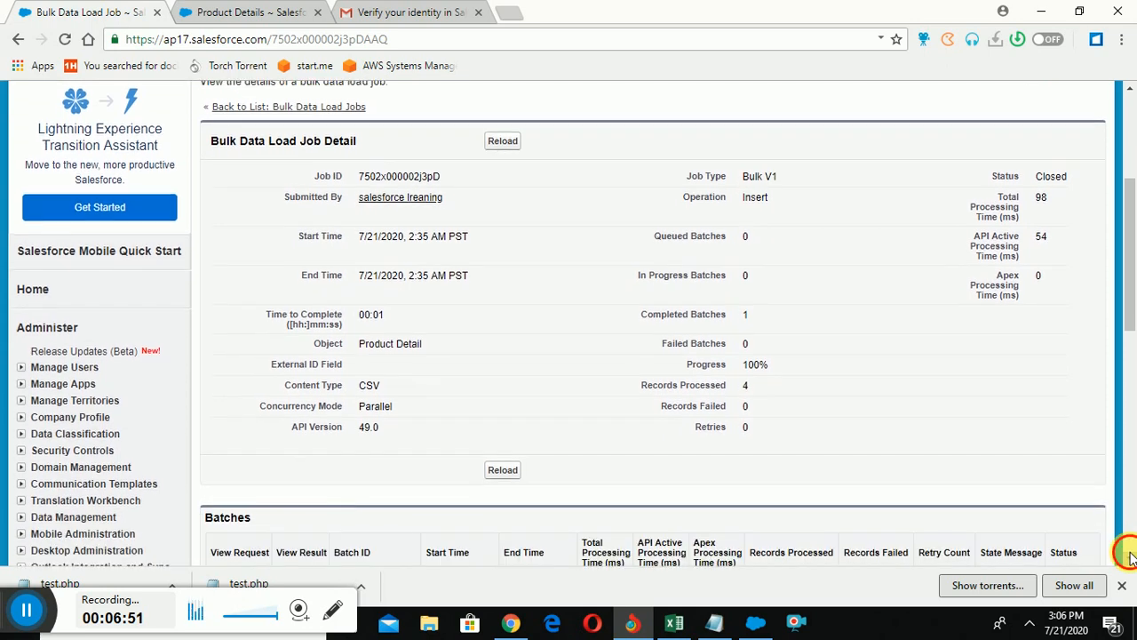
scroll(1131, 558, "down", 3)
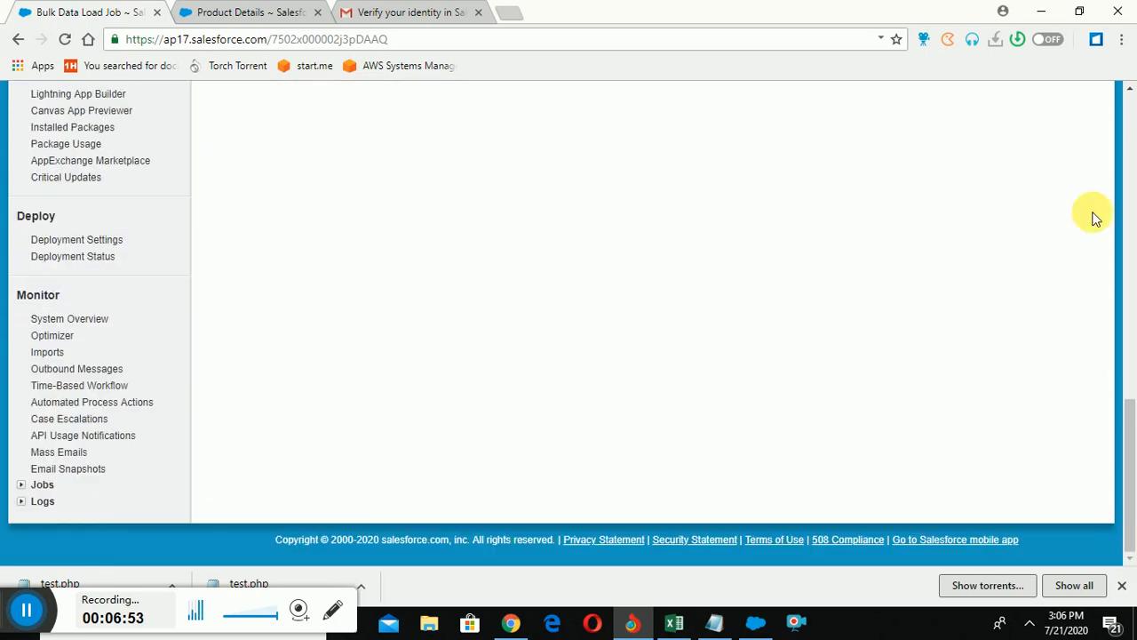
scroll(1131, 90, "up", 3)
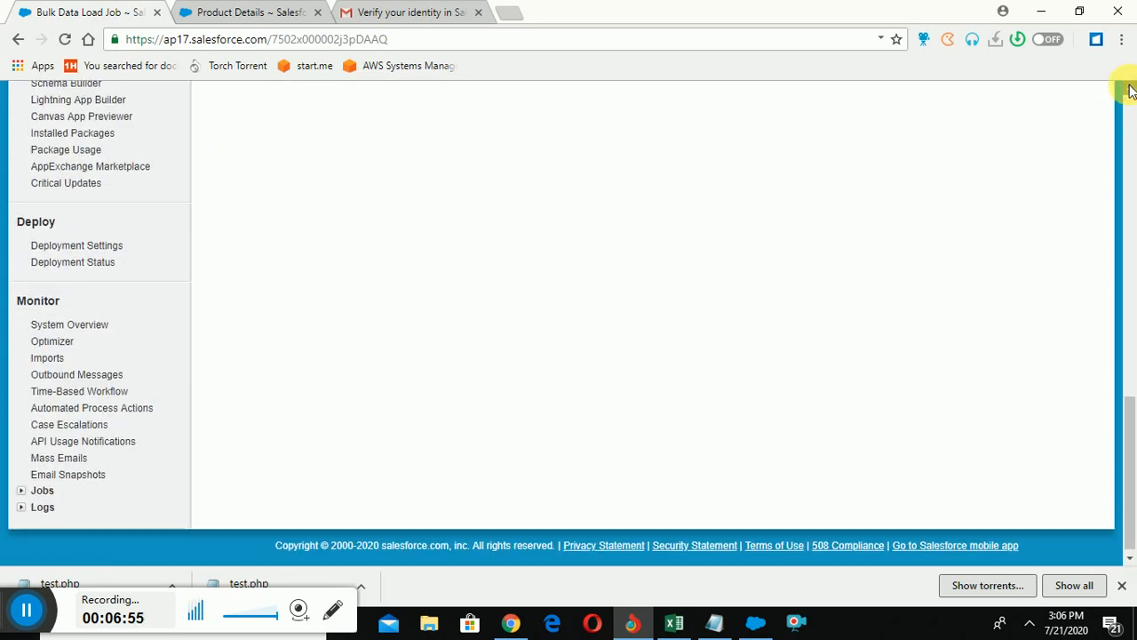
scroll(1131, 89, "up", 3)
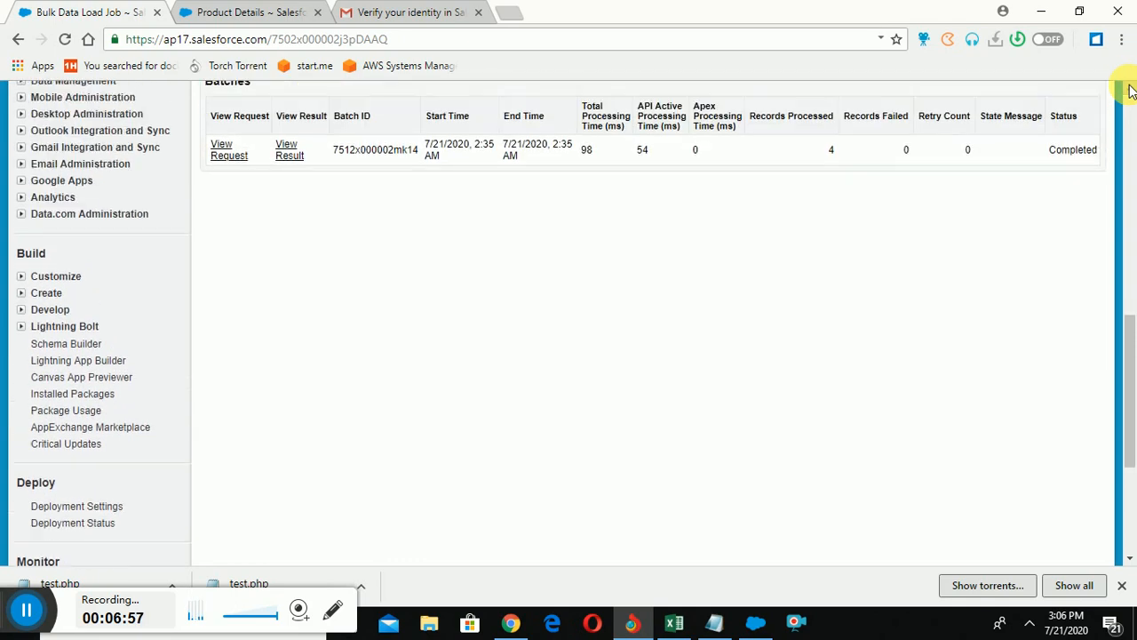
scroll(1131, 89, "up", 2)
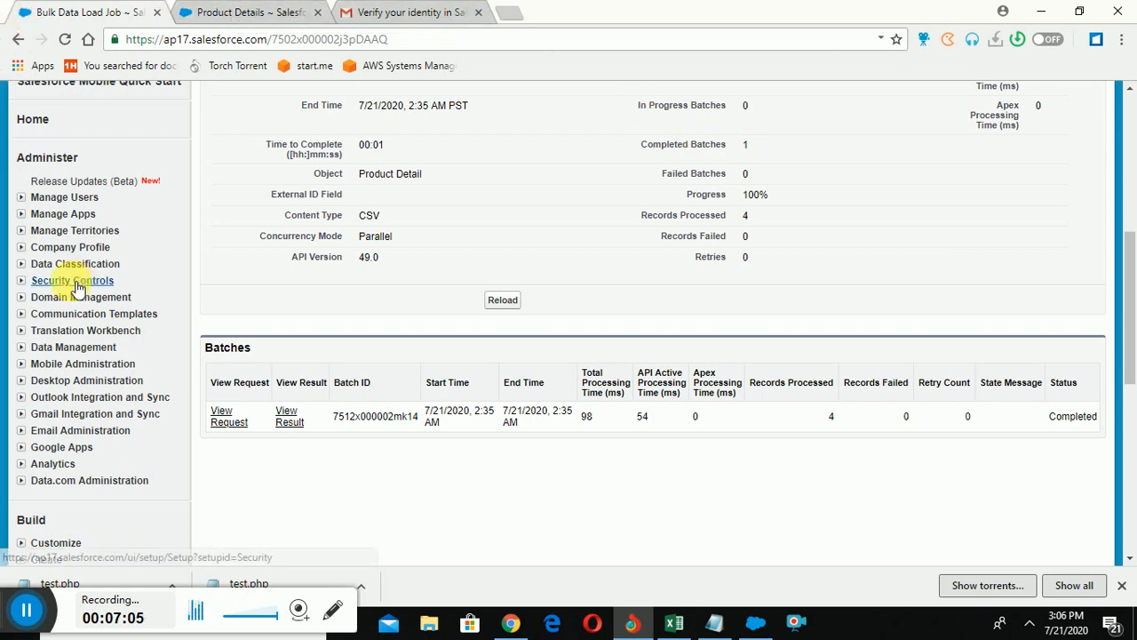
Open the Data Export service under Data Management and set up an immediate export.
left_click(27, 351)
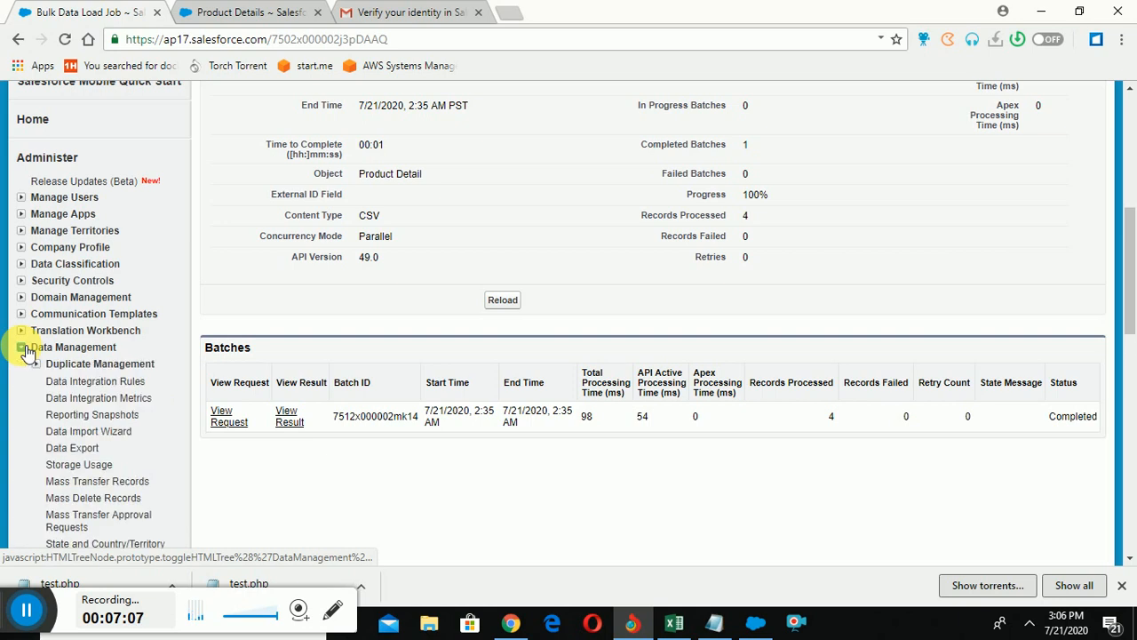
left_click(71, 450)
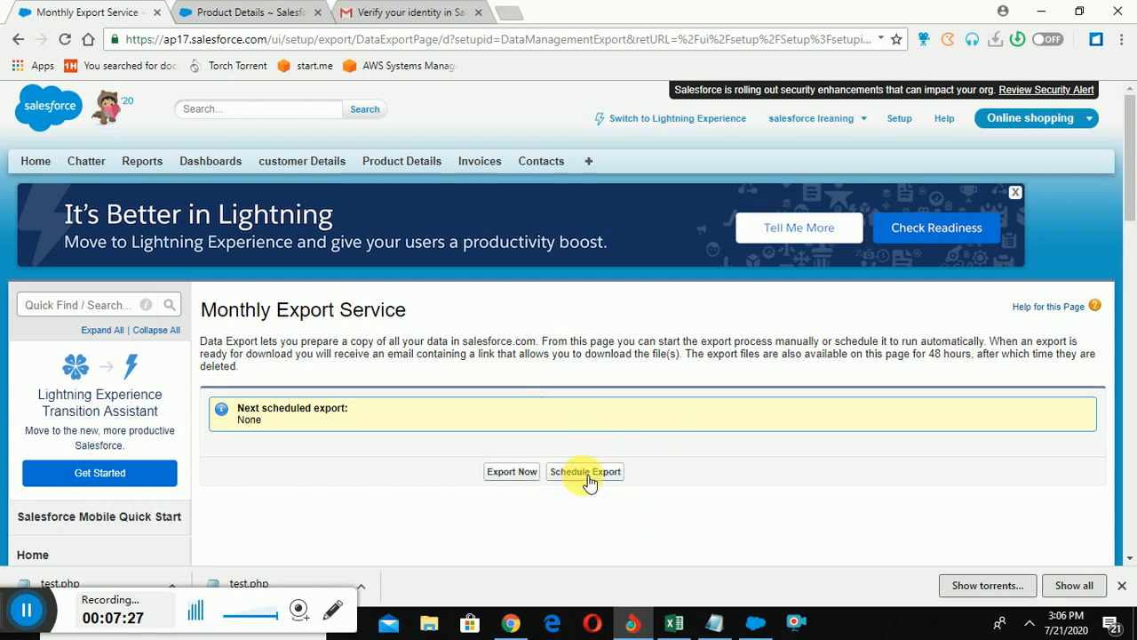
left_click(528, 480)
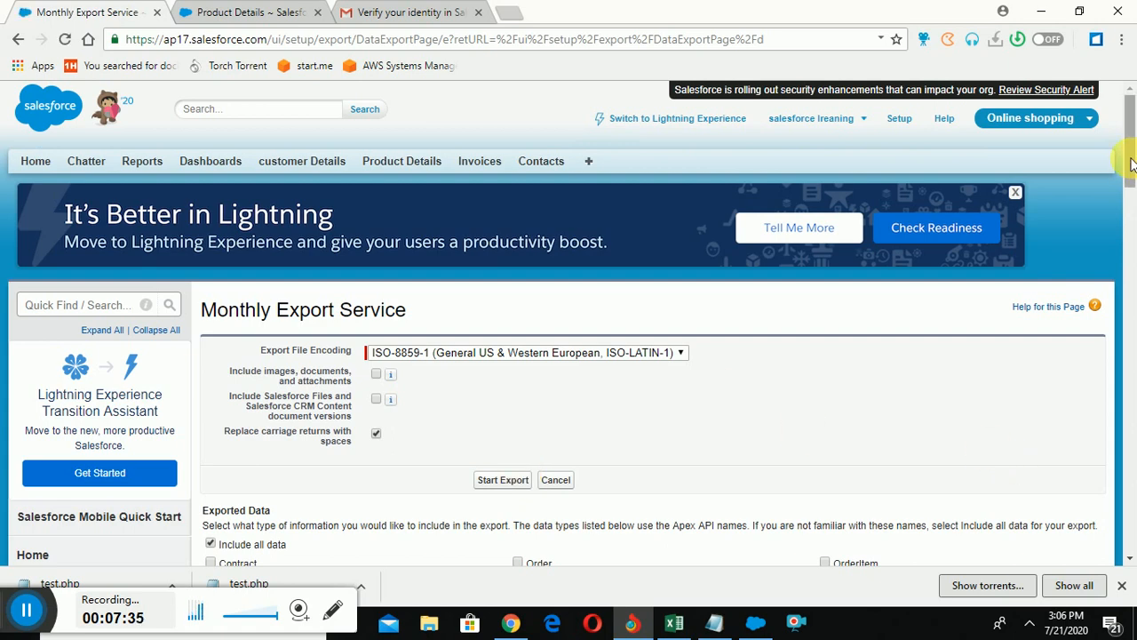
Include only the Product_Detail__c data in the export and start it.
left_click_drag(1133, 177, 1133, 552)
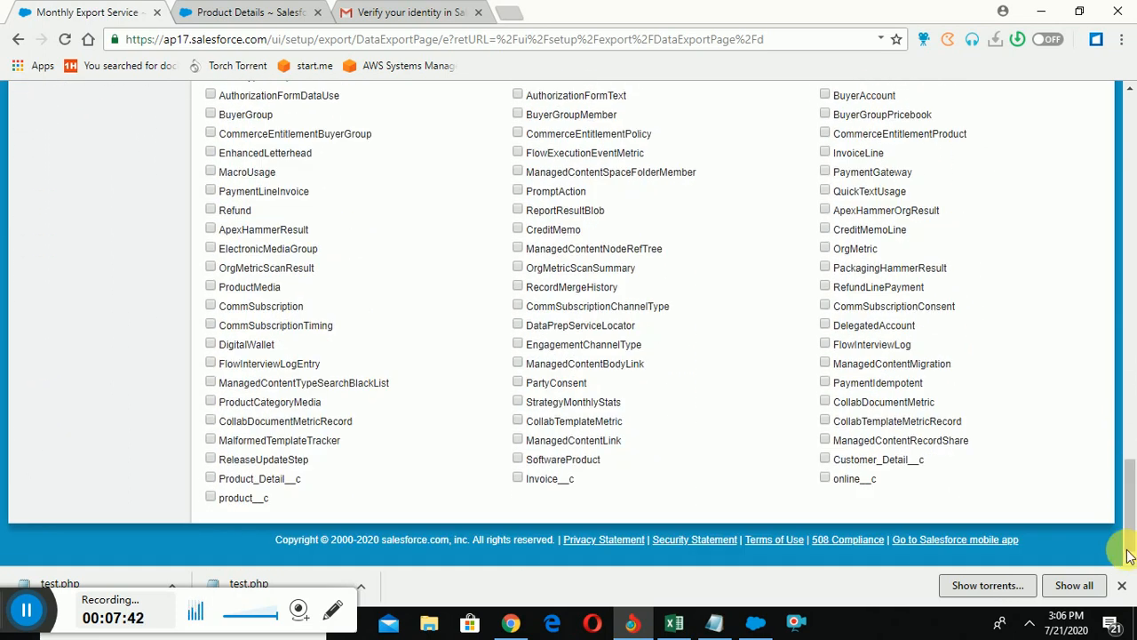
left_click(212, 480)
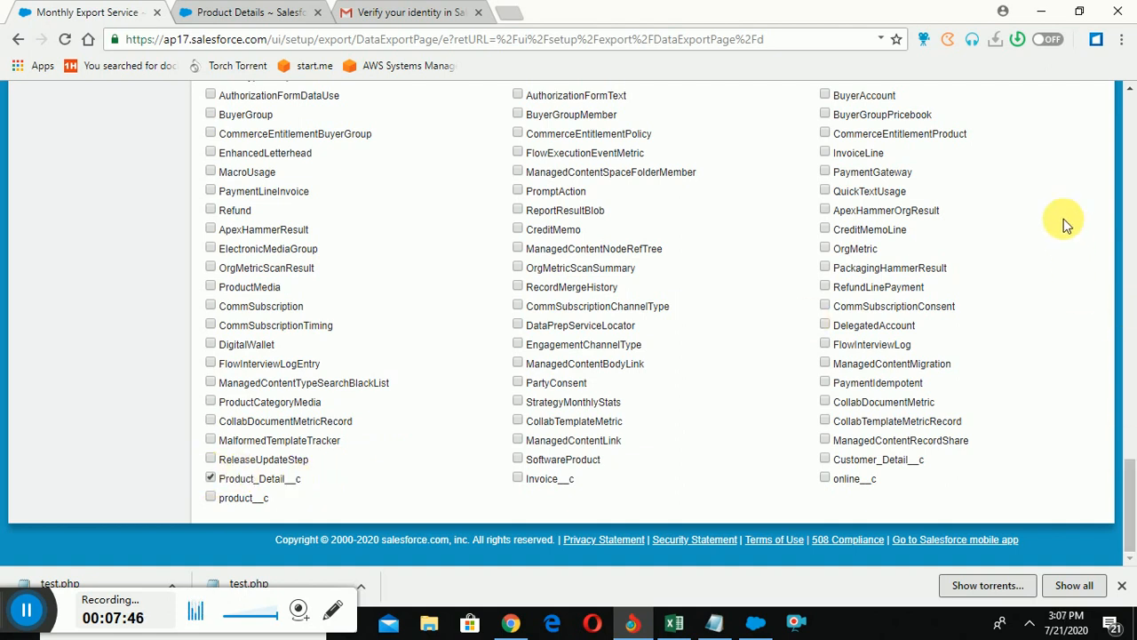
right_click(1072, 162)
left_click(1131, 154)
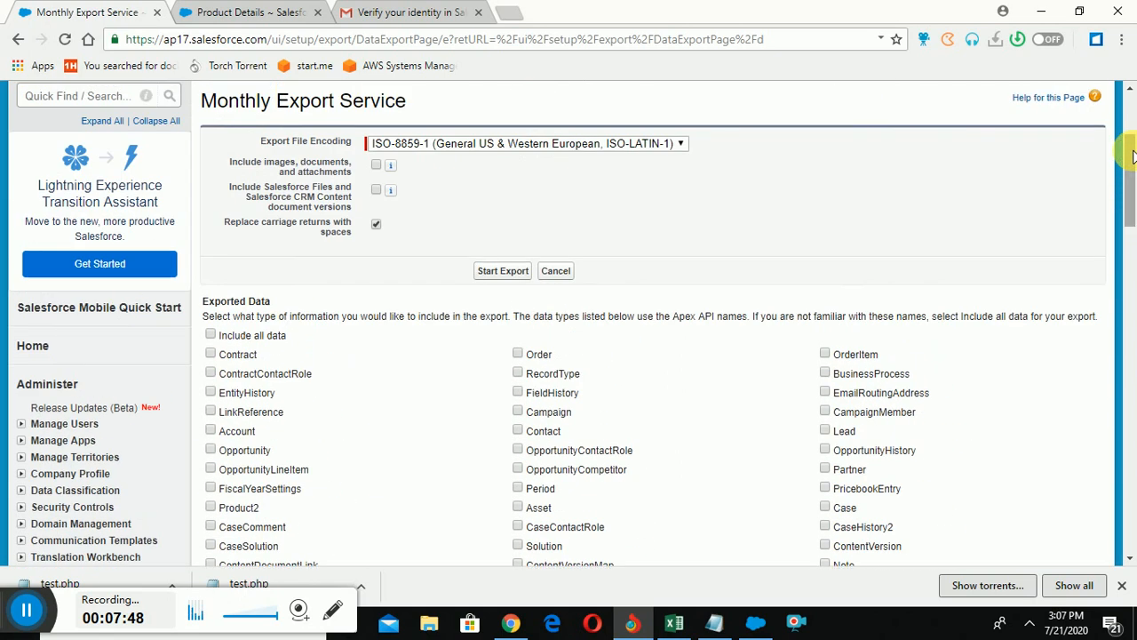
left_click(498, 277)
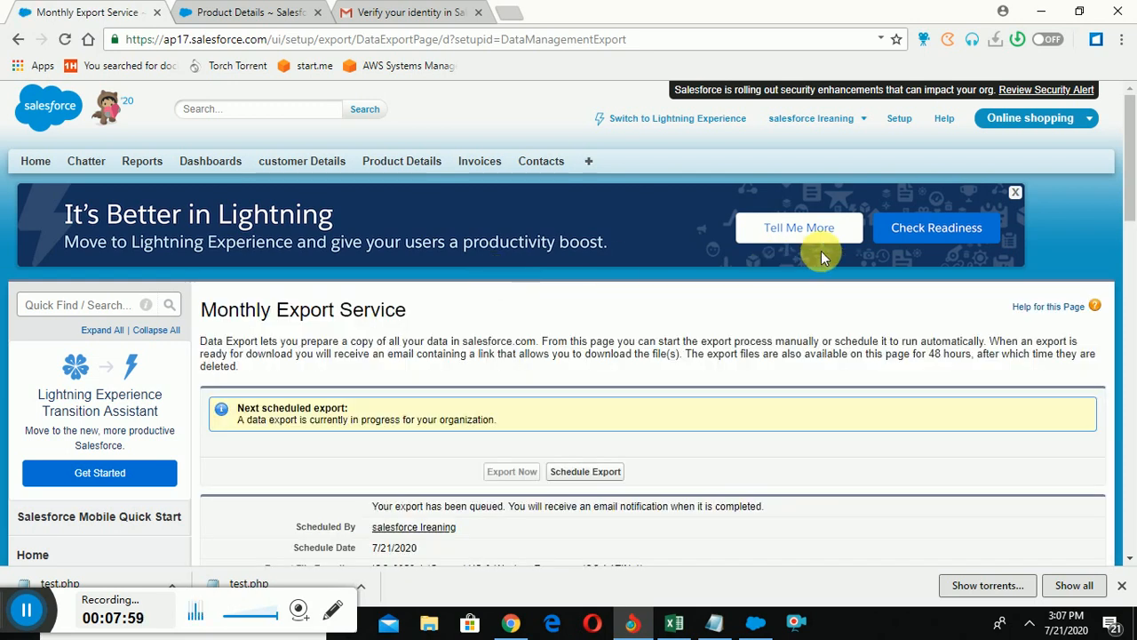
Open the Schedule Data Export form and set the preferred start time to 3:00 AM.
scroll(1134, 258, "down", 1)
scroll(1133, 258, "down", 4)
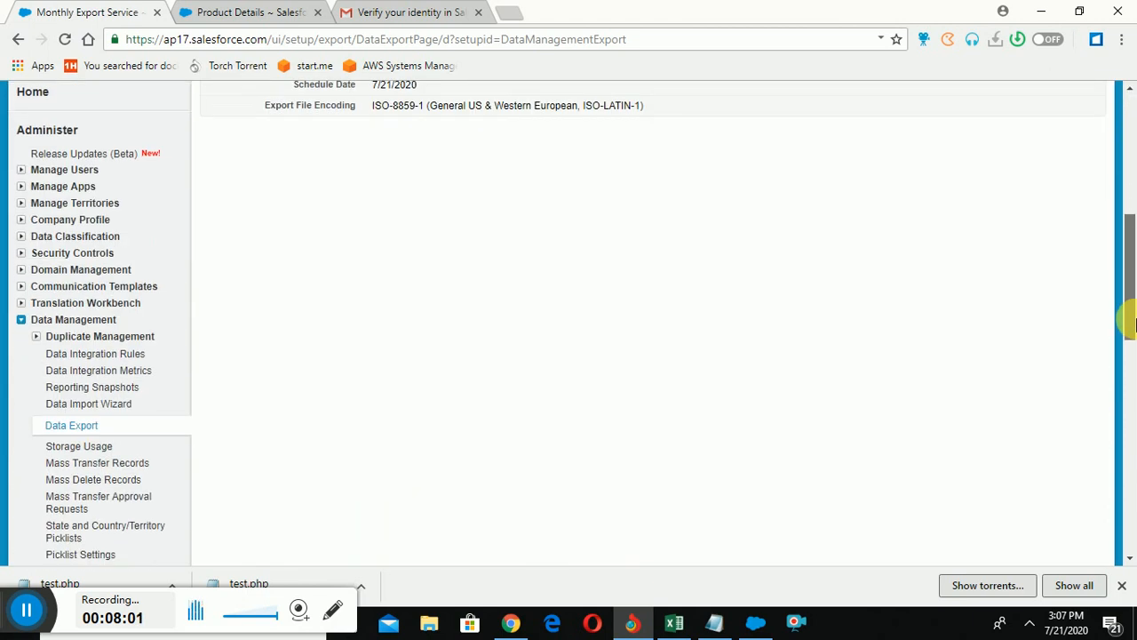
scroll(1121, 250, "up", 3)
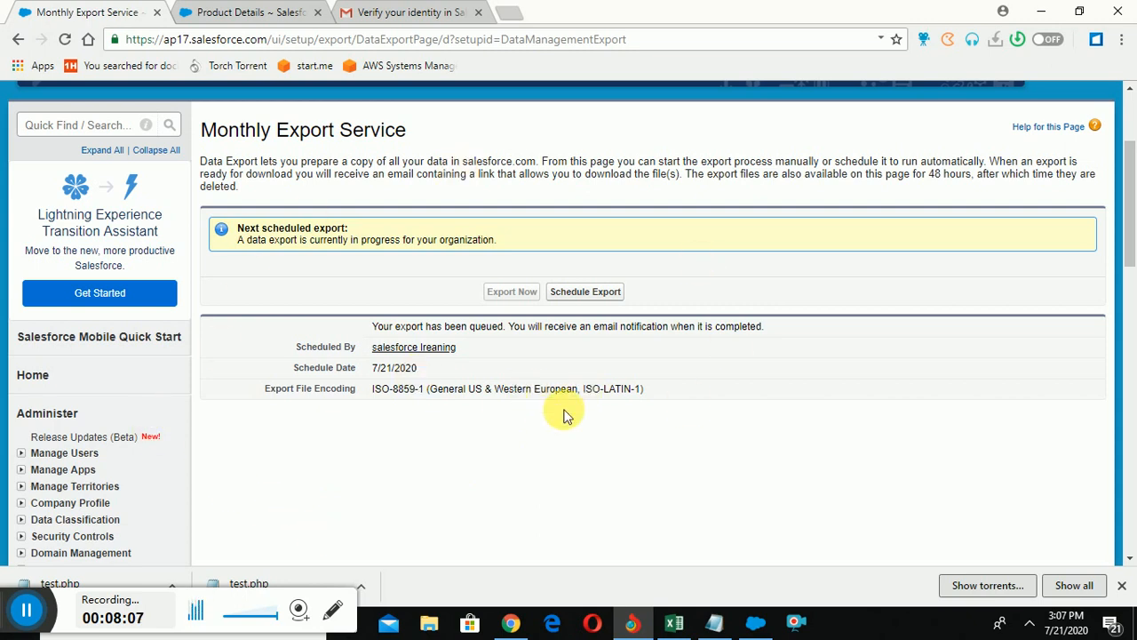
left_click(599, 303)
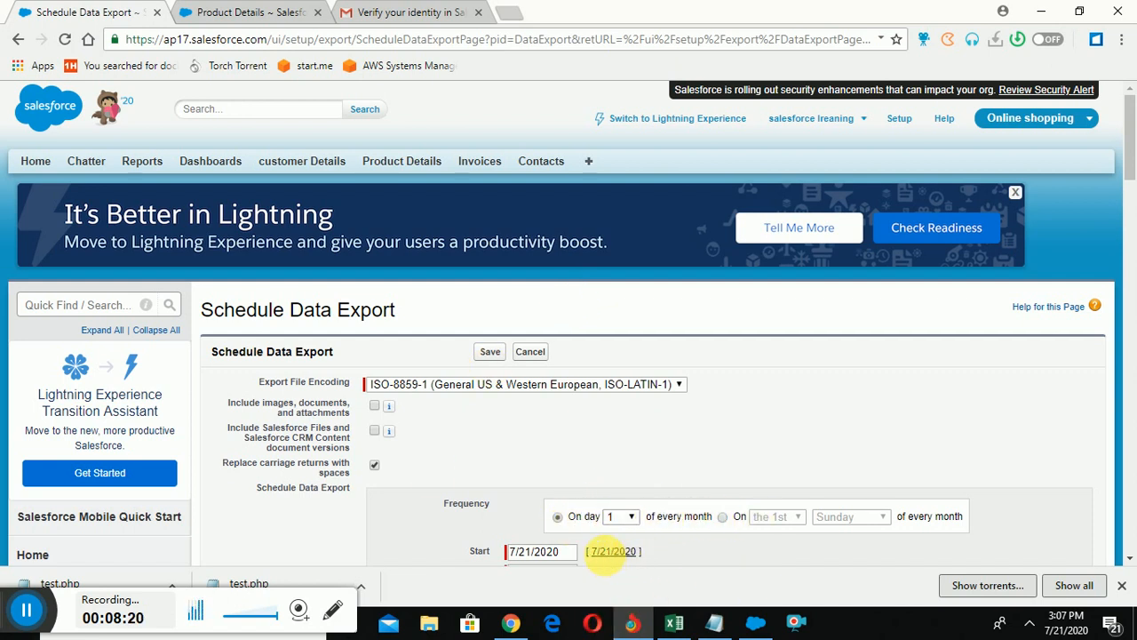
scroll(1121, 169, "down", 4)
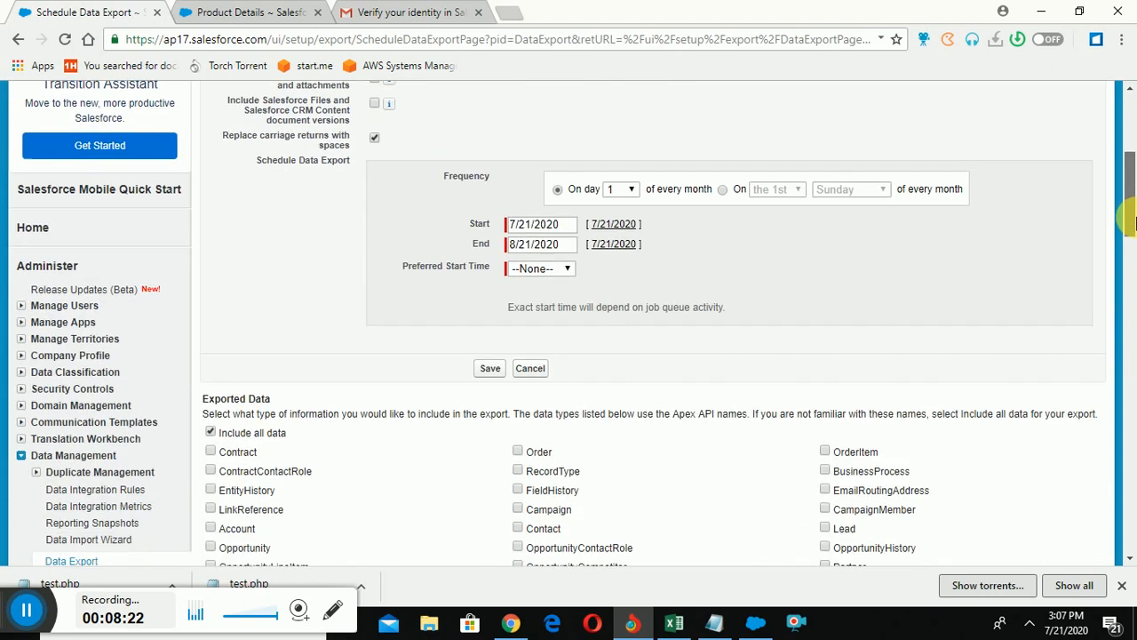
left_click(530, 247)
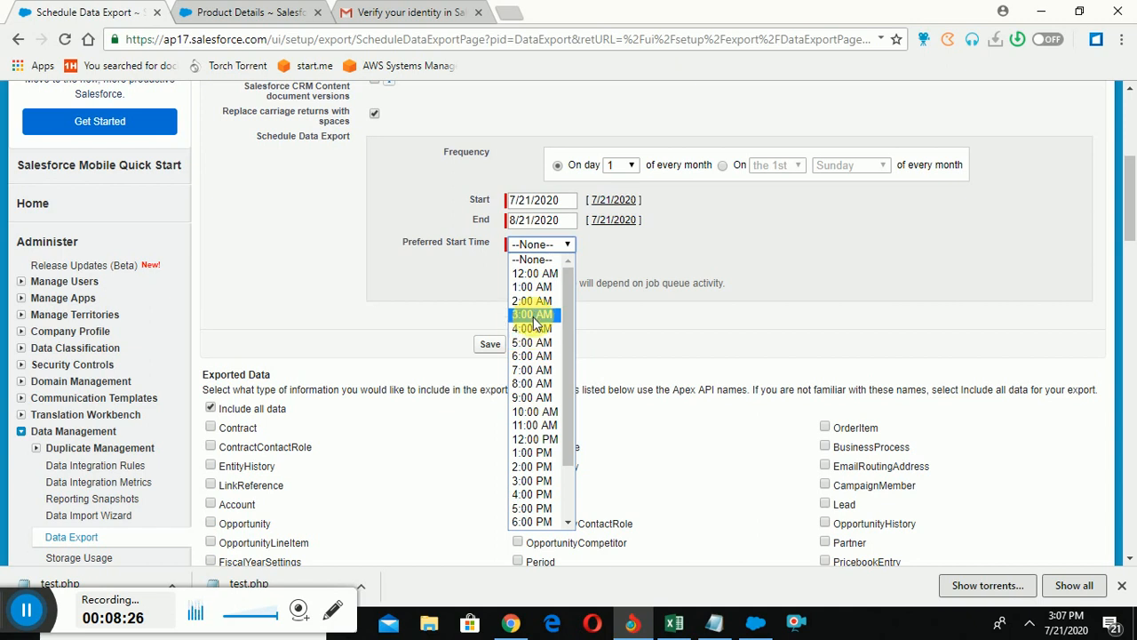
left_click(532, 315)
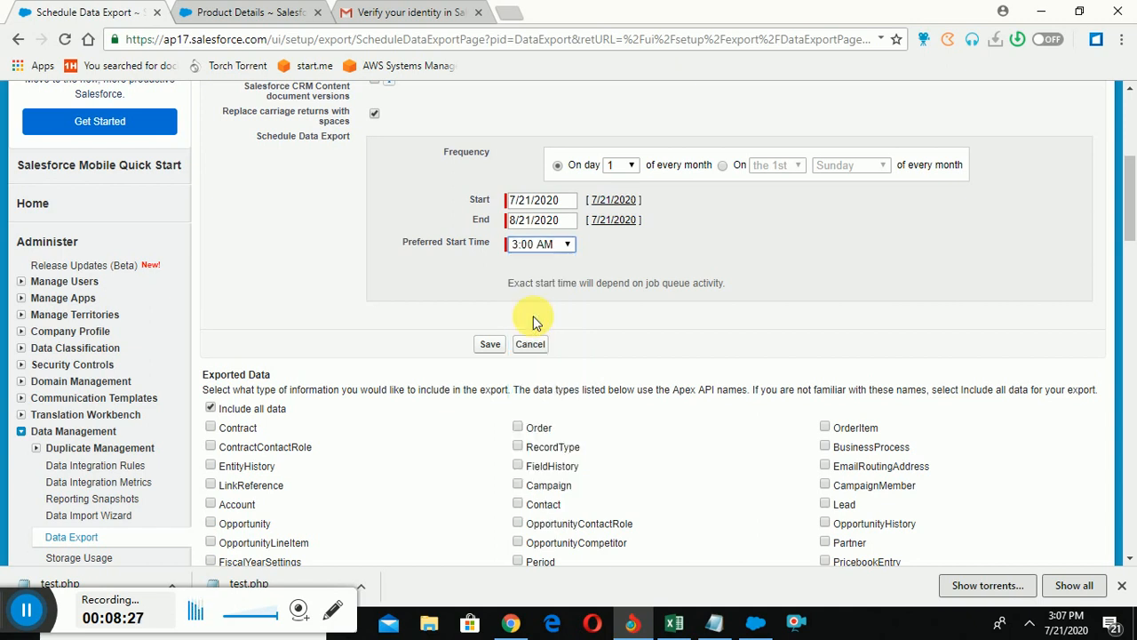
Try limiting the scheduled export to the Order data type, restore the option to include all data, and leave the form.
left_click(211, 408)
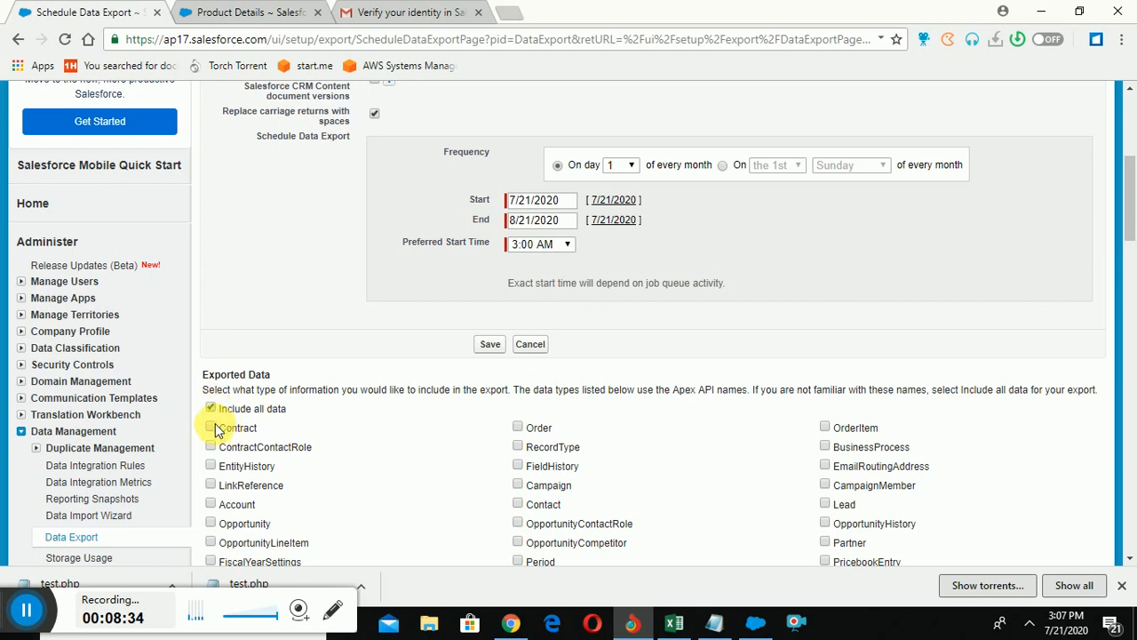
mouse_move(1126, 158)
left_mouse_down()
mouse_move(1133, 382)
mouse_move(1132, 160)
left_mouse_up()
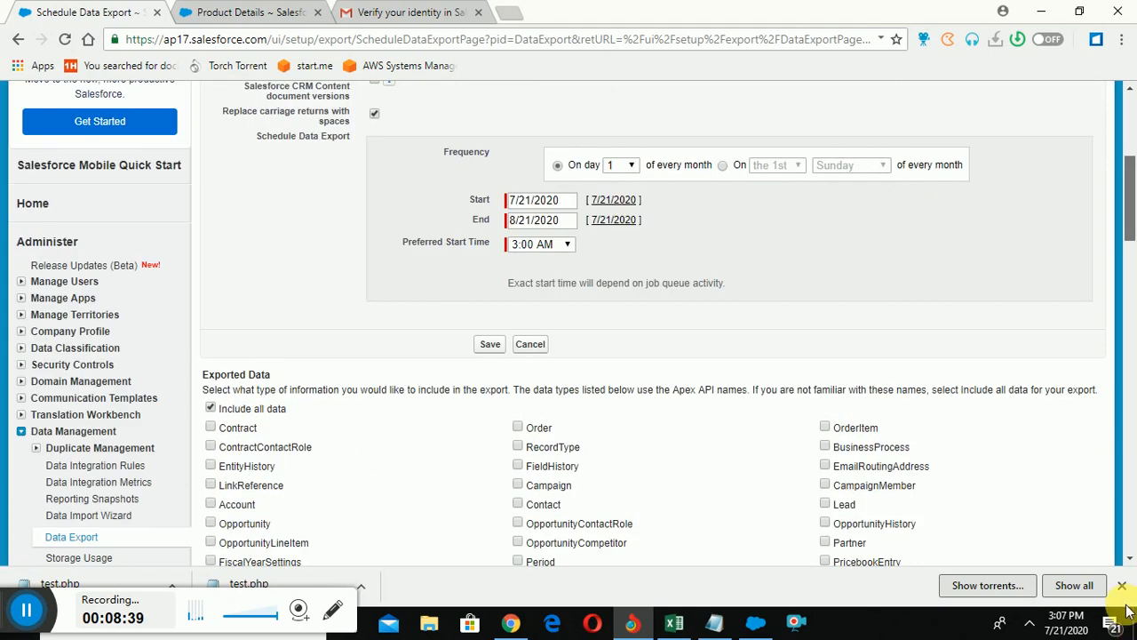
left_click(518, 427)
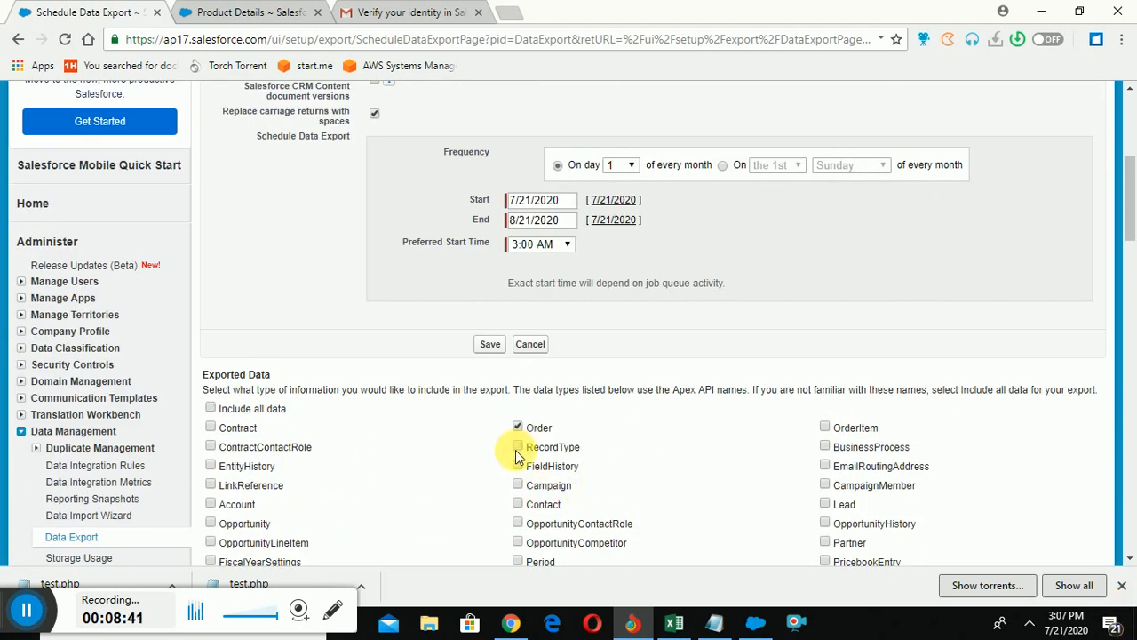
left_click(210, 409)
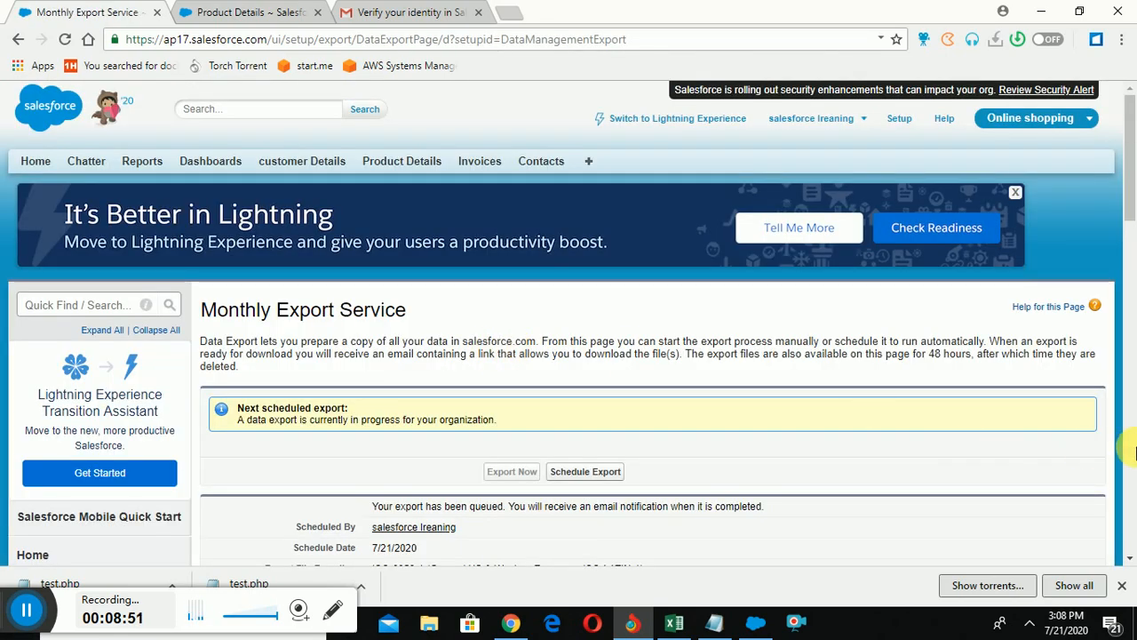
Reload the Monthly Export Service page and check whether the exported file is ready for download.
scroll(1135, 452, "down", 5)
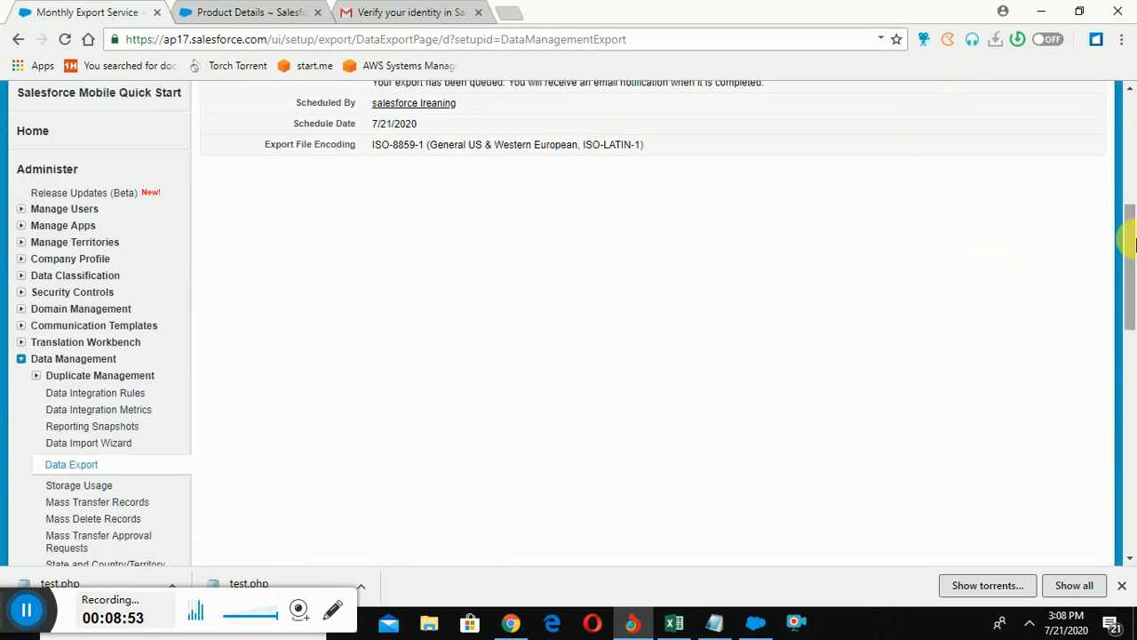
scroll(1129, 183, "up", 5)
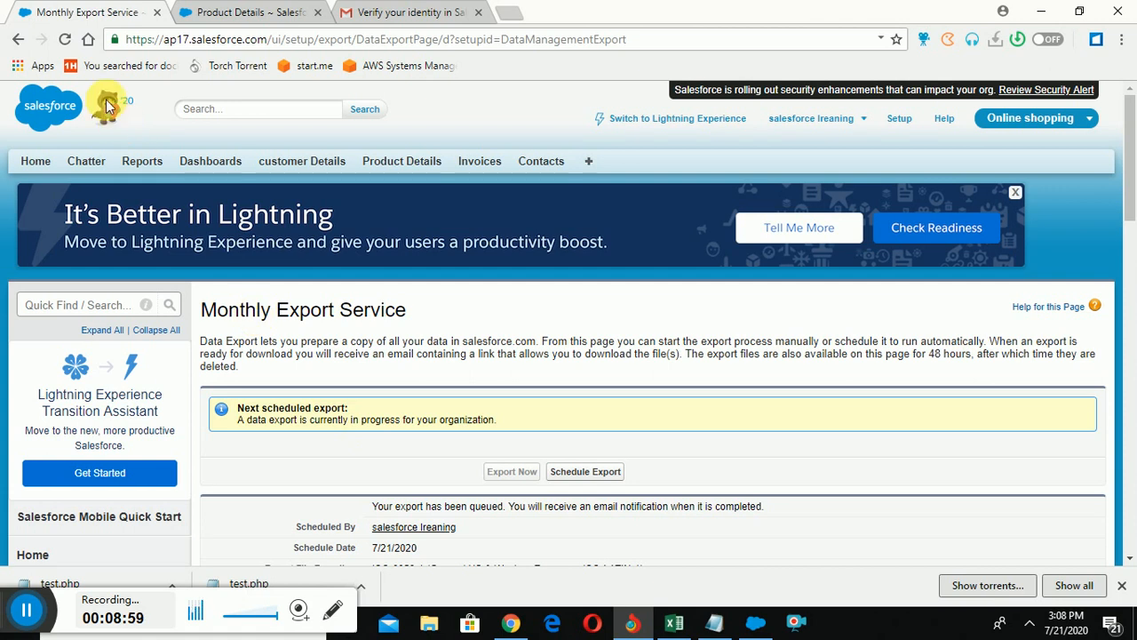
left_click(65, 40)
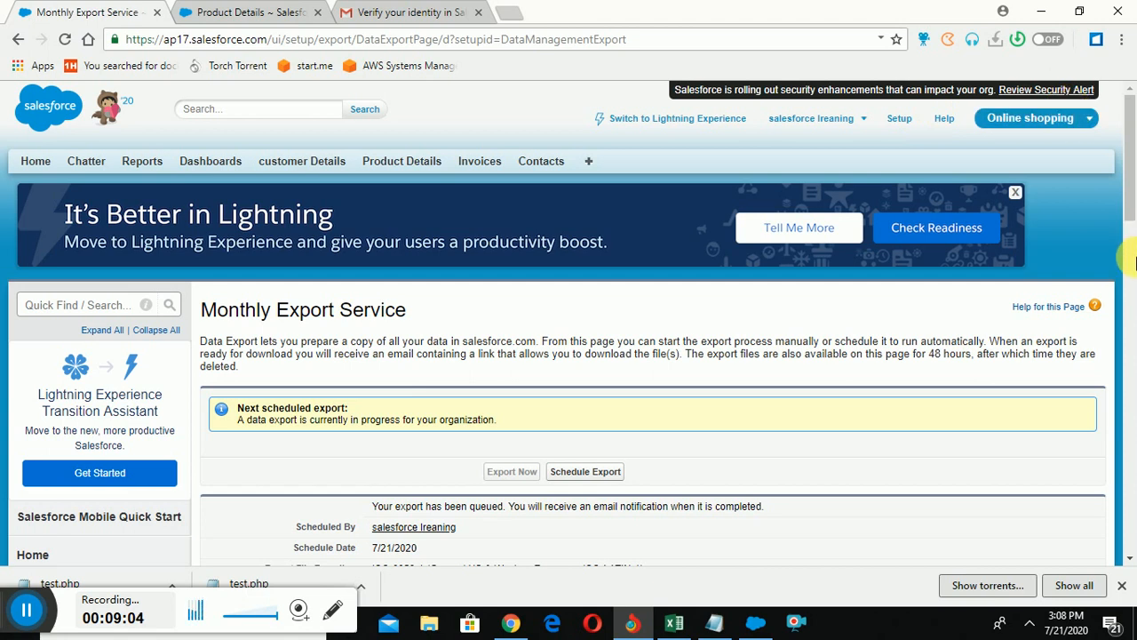
left_click(1135, 262)
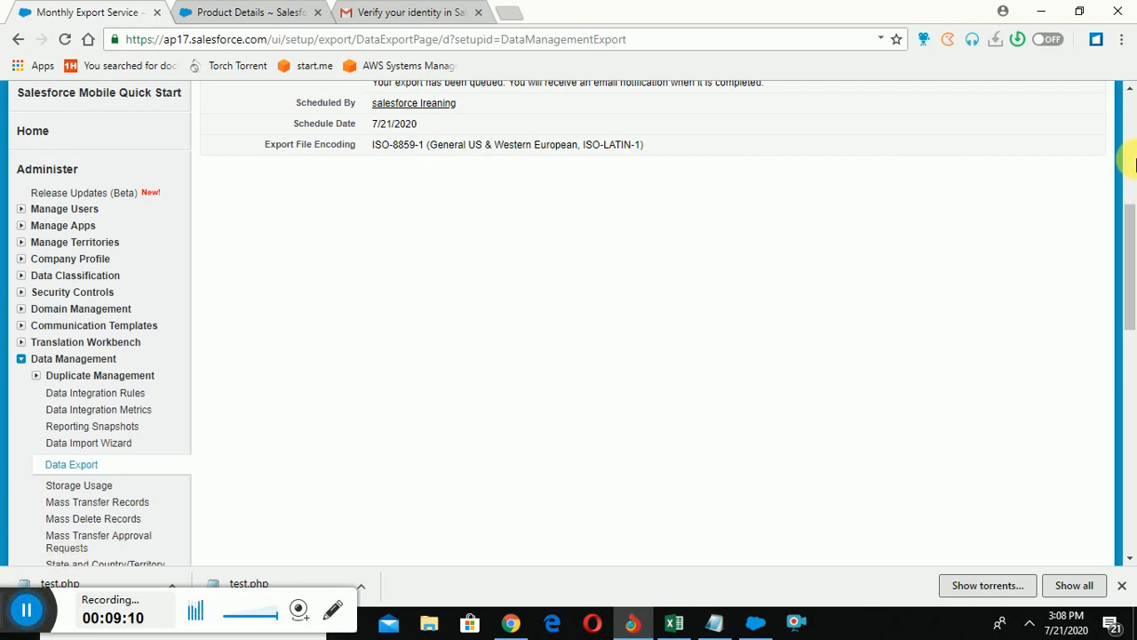
left_click(1131, 160)
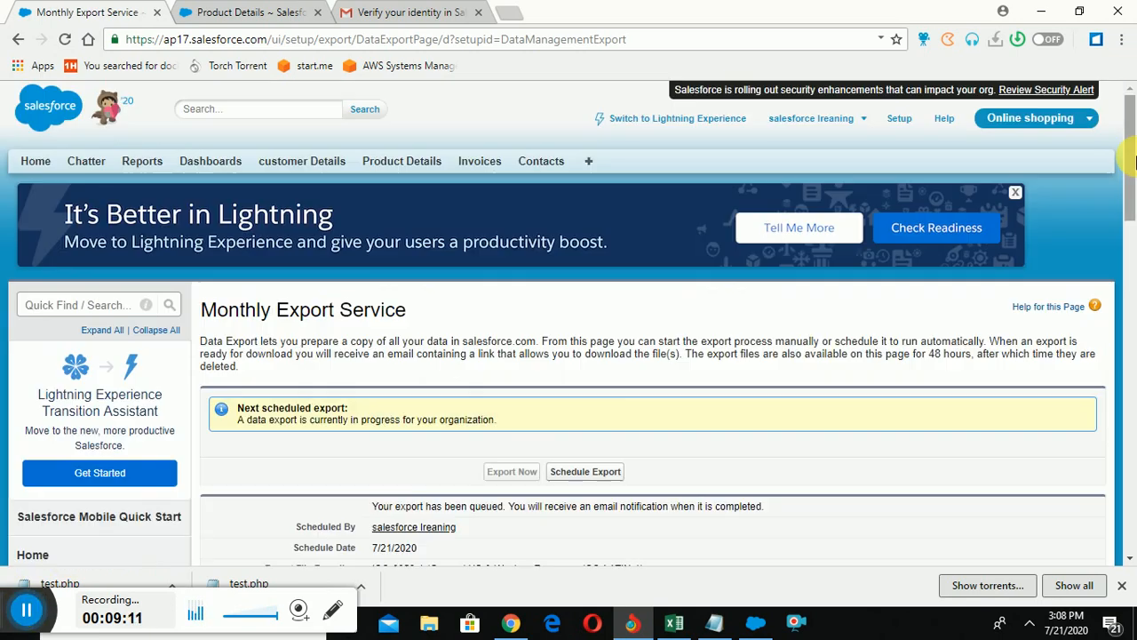
left_click(1119, 332)
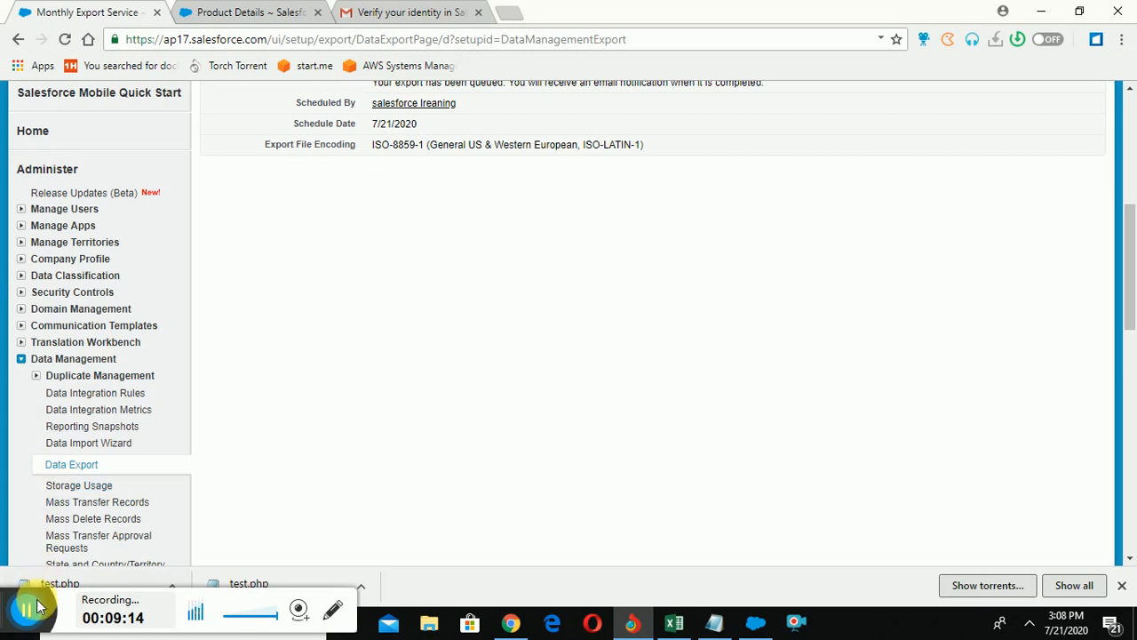
mouse_move(30, 613)
left_mouse_down()
mouse_move(406, 521)
mouse_move(50, 551)
mouse_move(19, 614)
left_mouse_up()
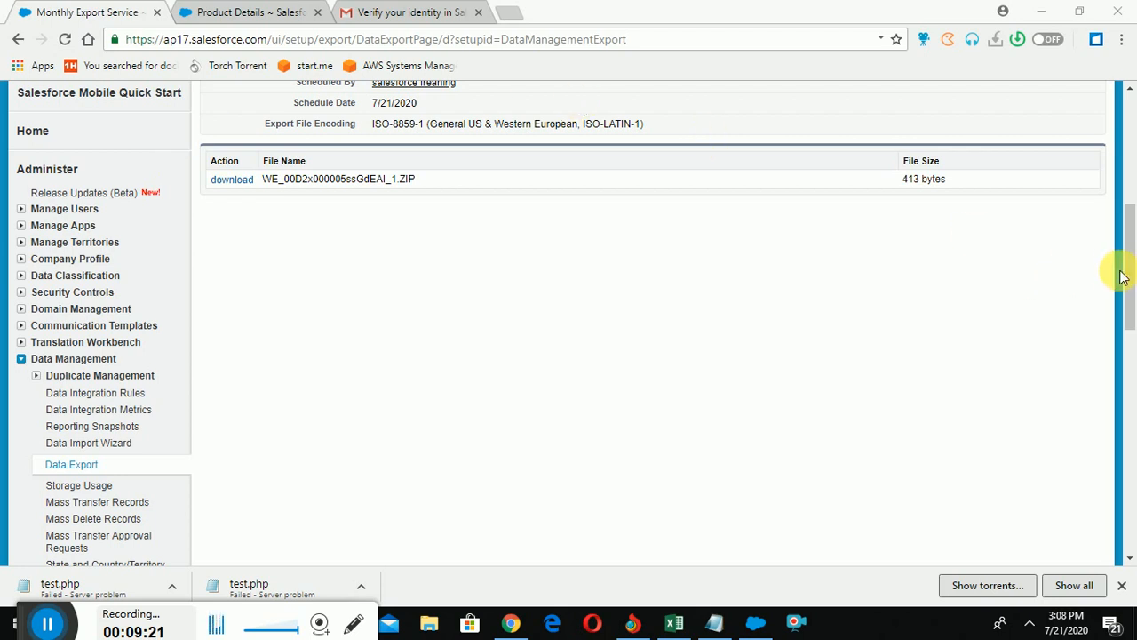
Download the exported ZIP file and open the archive, dismissing the WinRAR licence notice.
left_click_drag(1130, 274, 1099, 198)
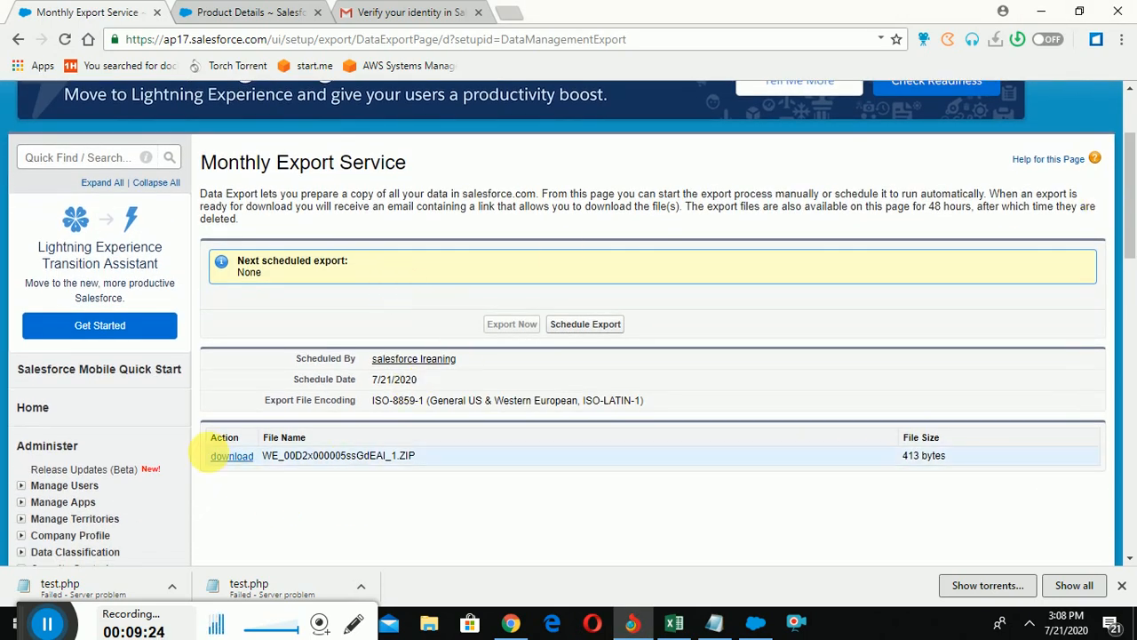
left_click(221, 457)
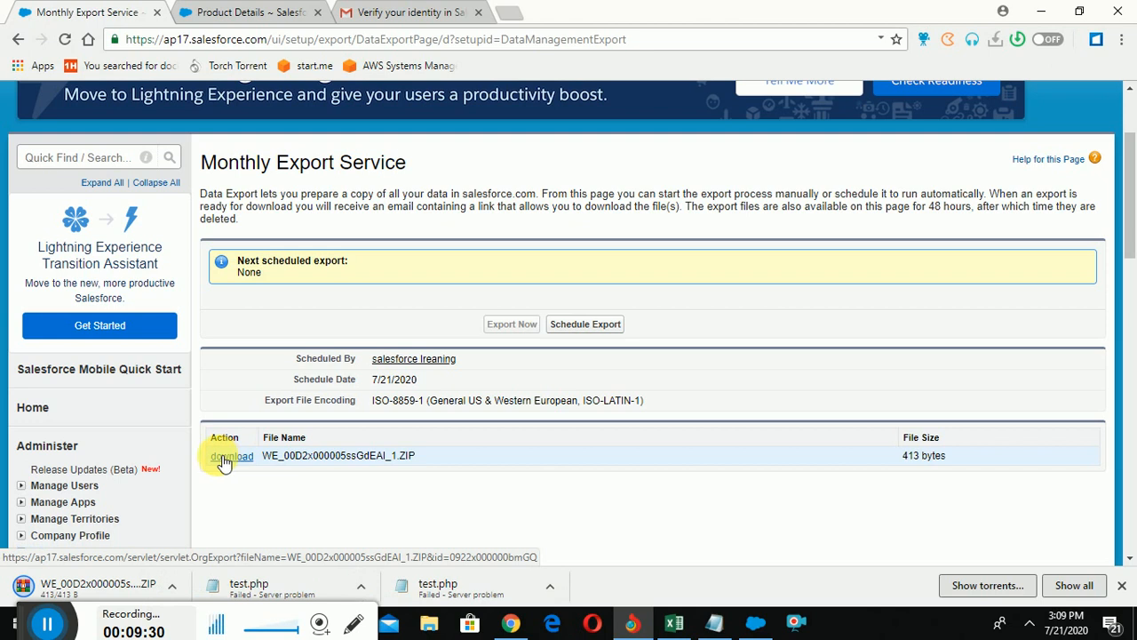
left_click(52, 603)
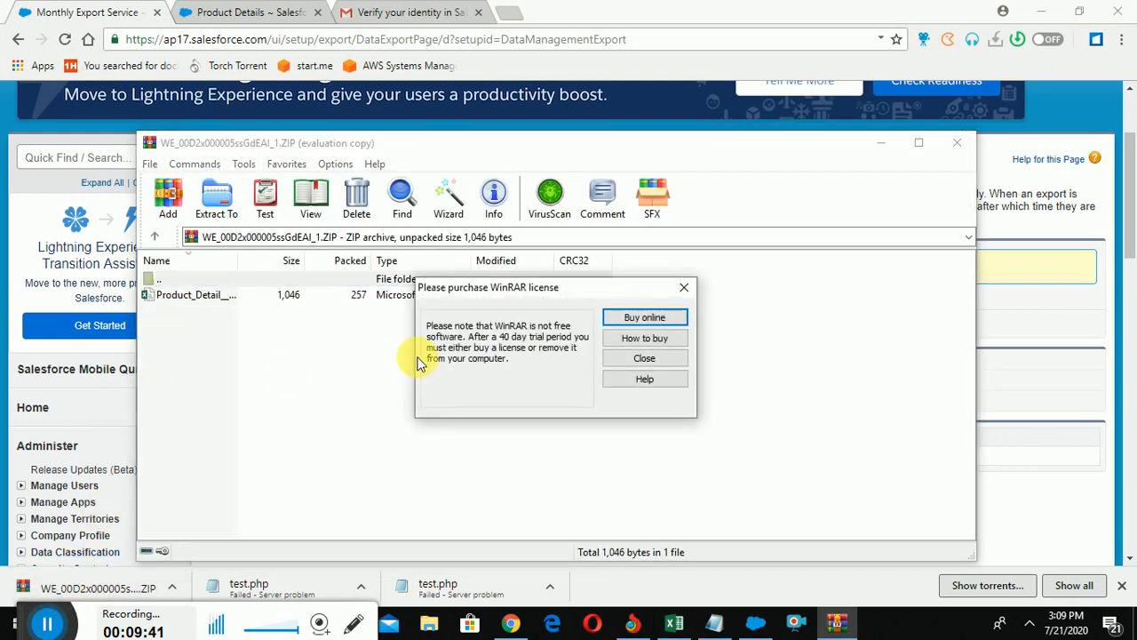
left_click(683, 289)
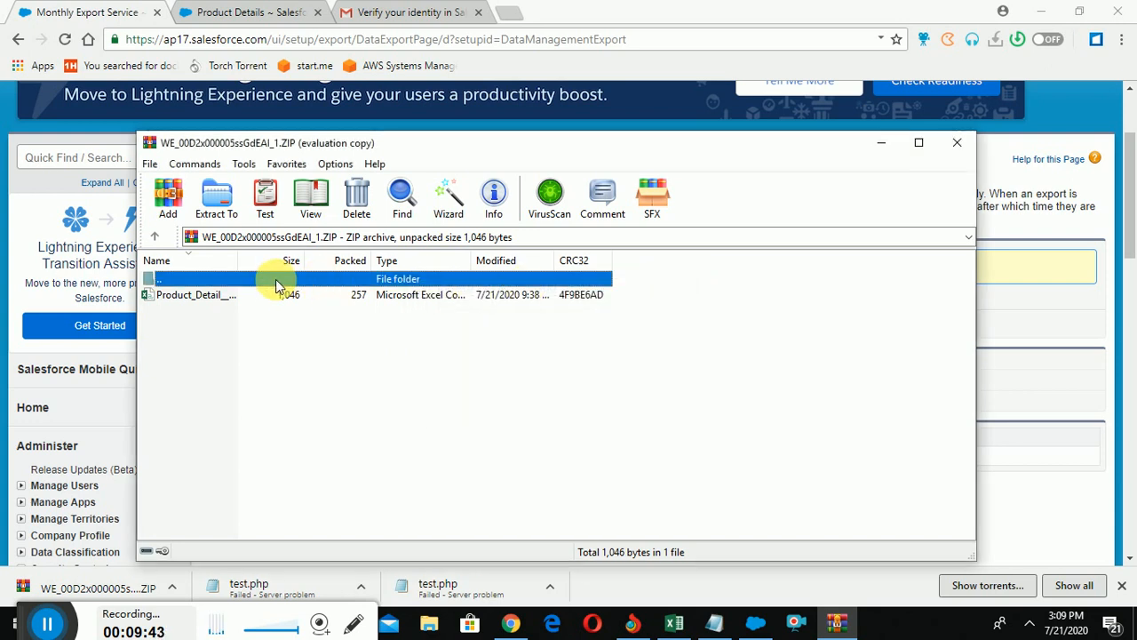
Open the Product_Detail__c file from the archive, widen its Id, OwnerId and IsDeleted columns, and examine the exported records.
double_click(211, 296)
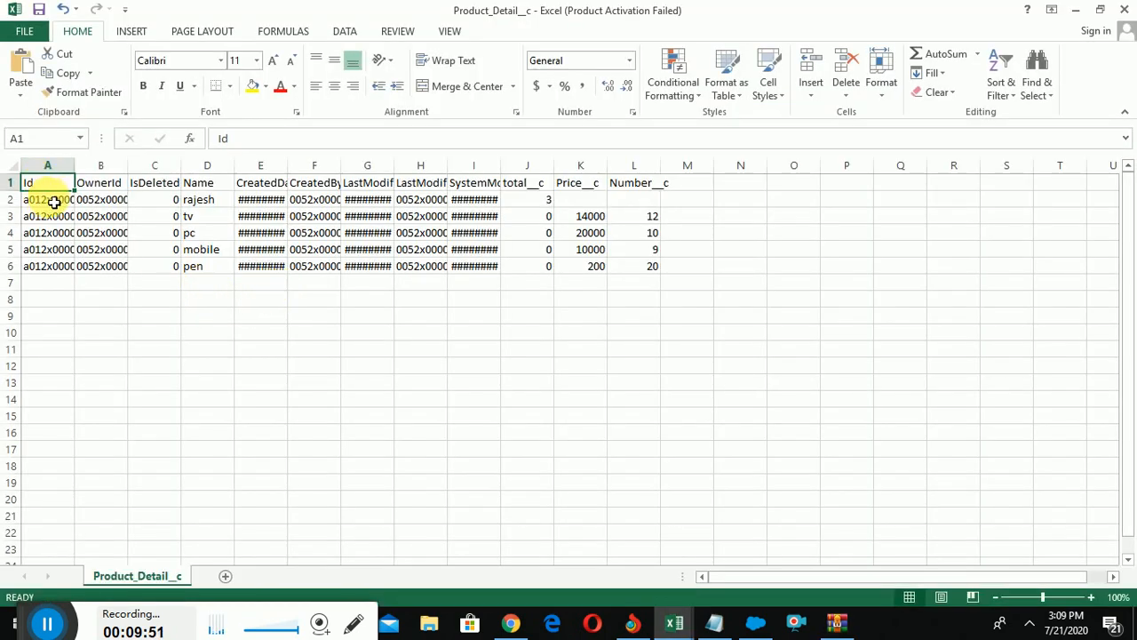
left_click_drag(80, 178, 348, 168)
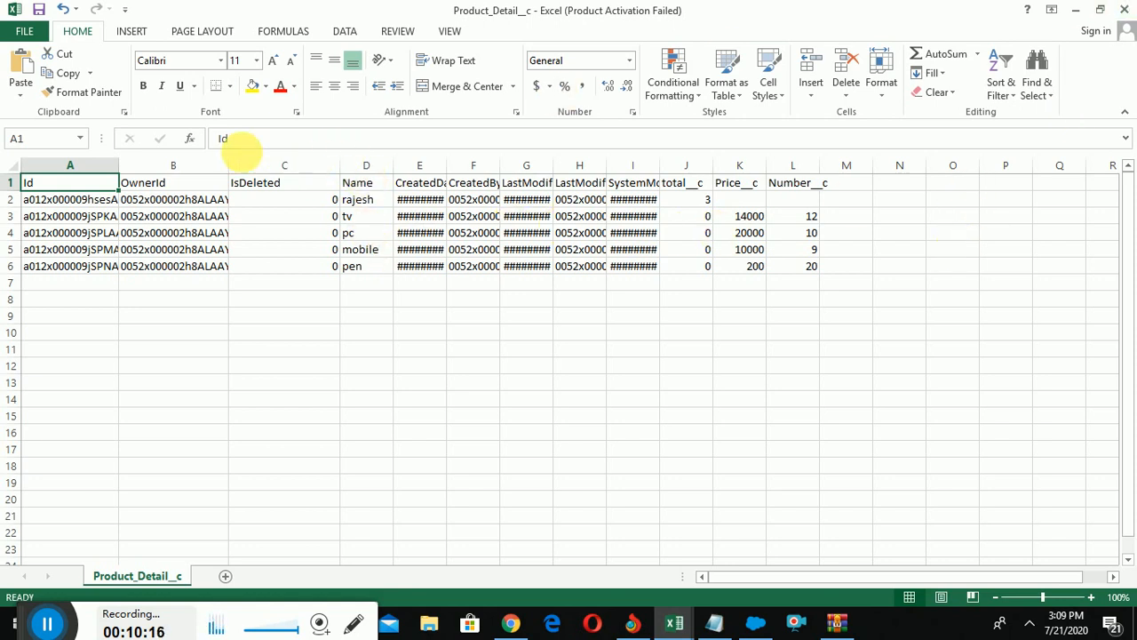
left_click_drag(48, 318, 927, 183)
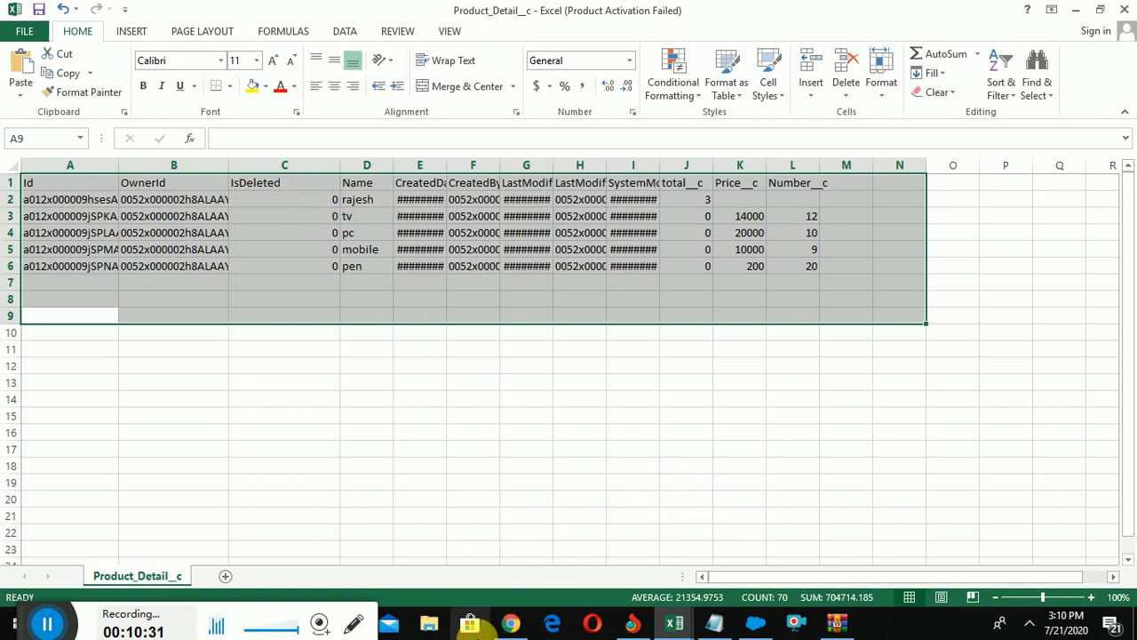
Return to Salesforce in the browser and delete the Product Detail record listed under Recent Product Details.
left_click(631, 626)
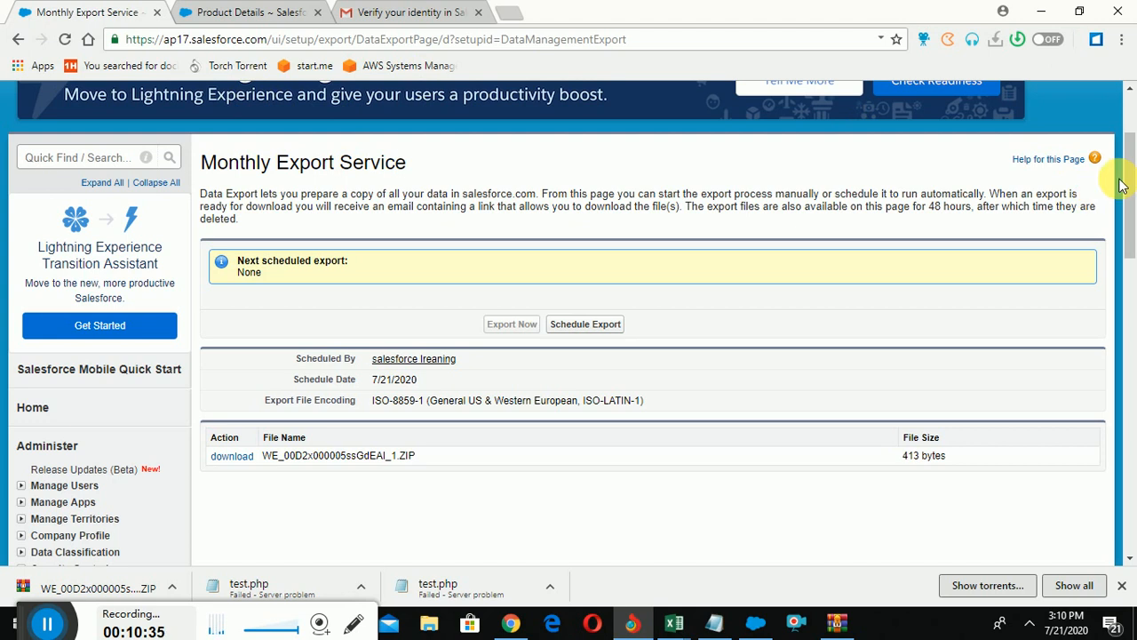
scroll(1124, 187, "up", 2)
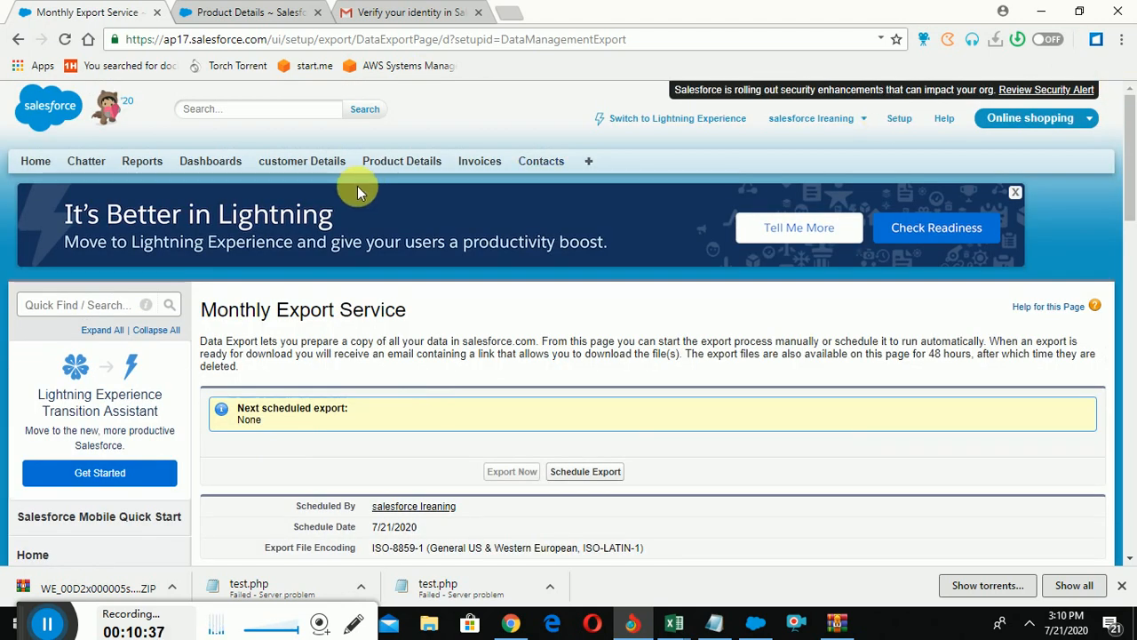
left_click(384, 165)
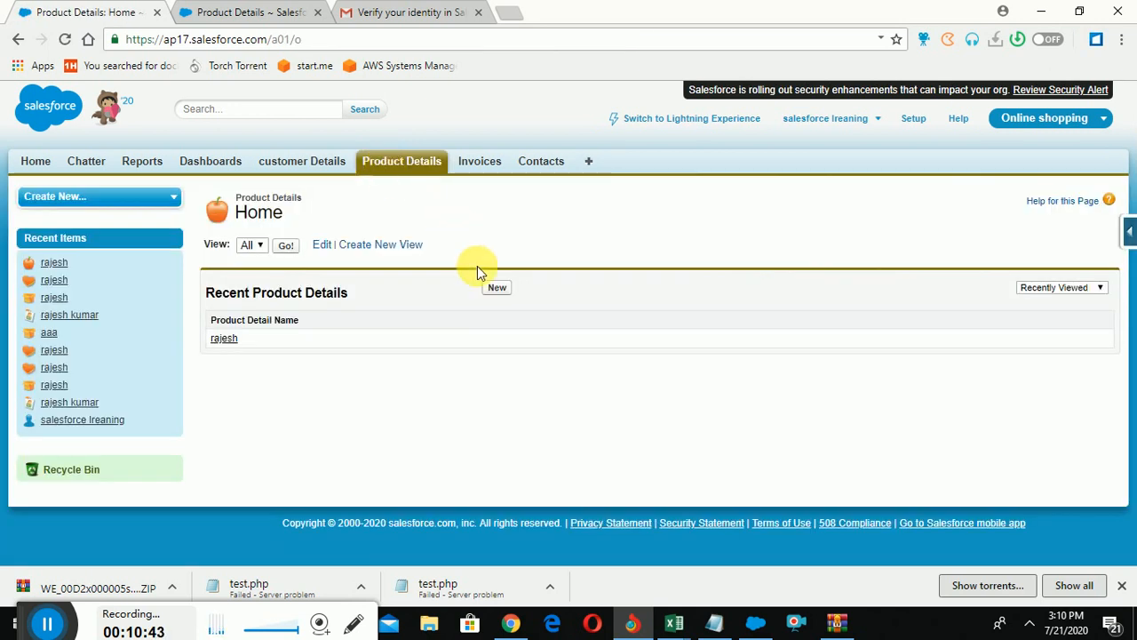
right_click(222, 339)
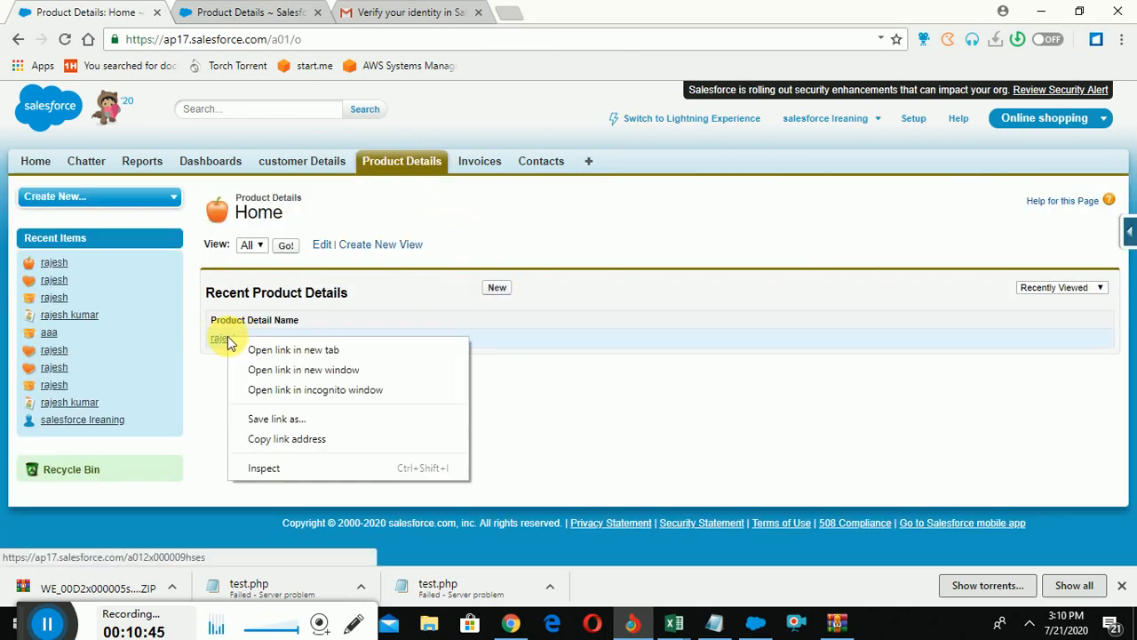
left_click(221, 346)
left_click(222, 346)
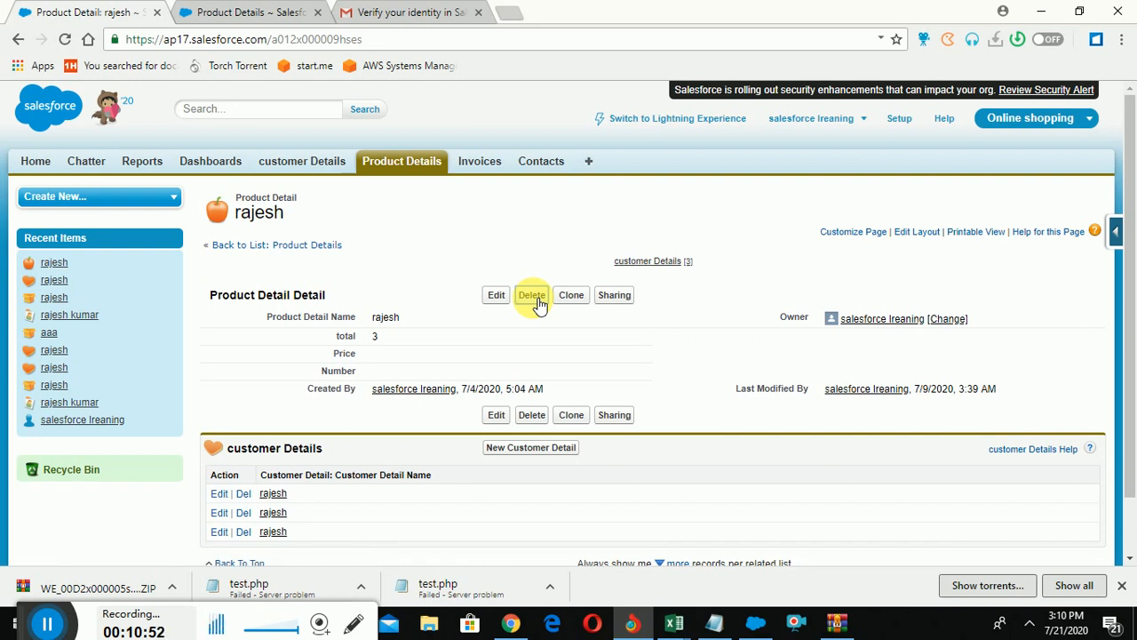
left_click(539, 304)
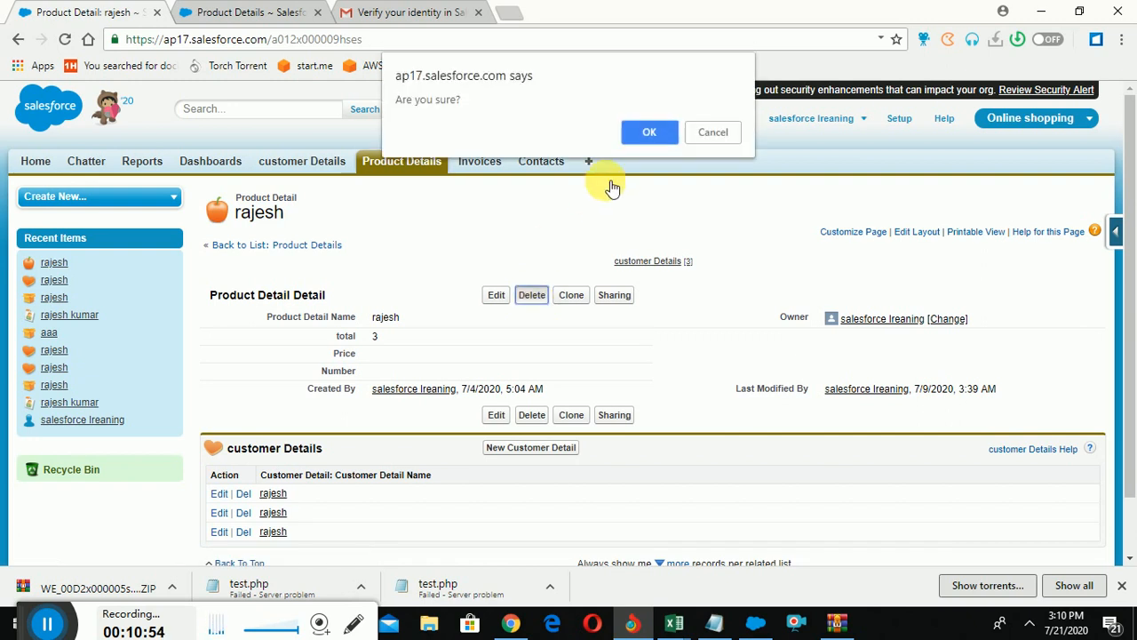
left_click(648, 131)
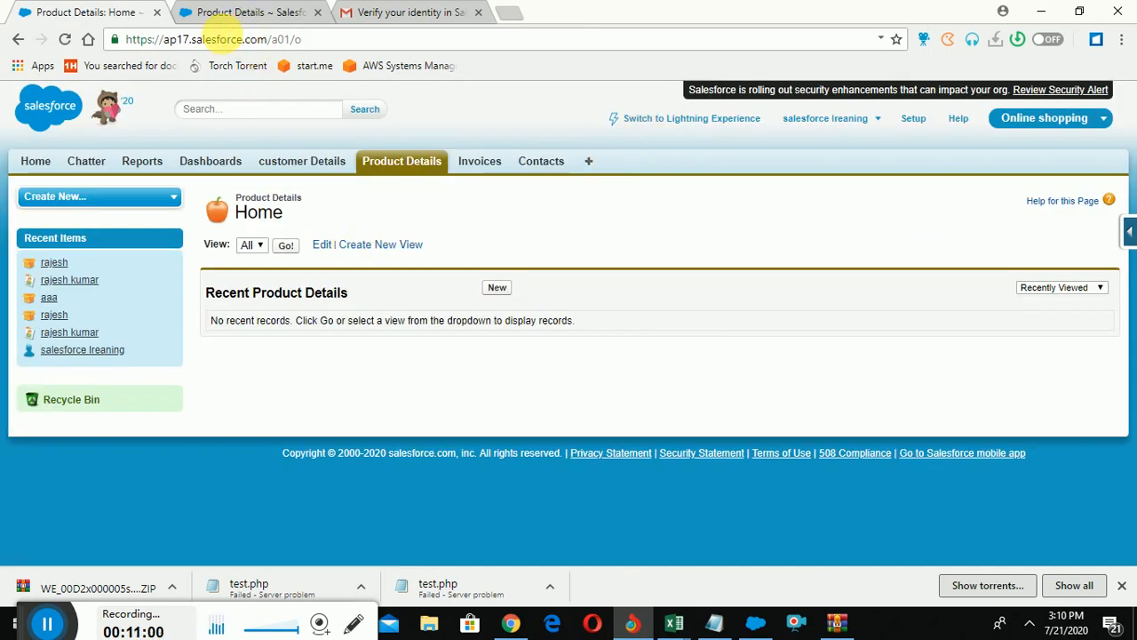
Return to Setup and open the Data Export service under Data Management.
left_click(911, 124)
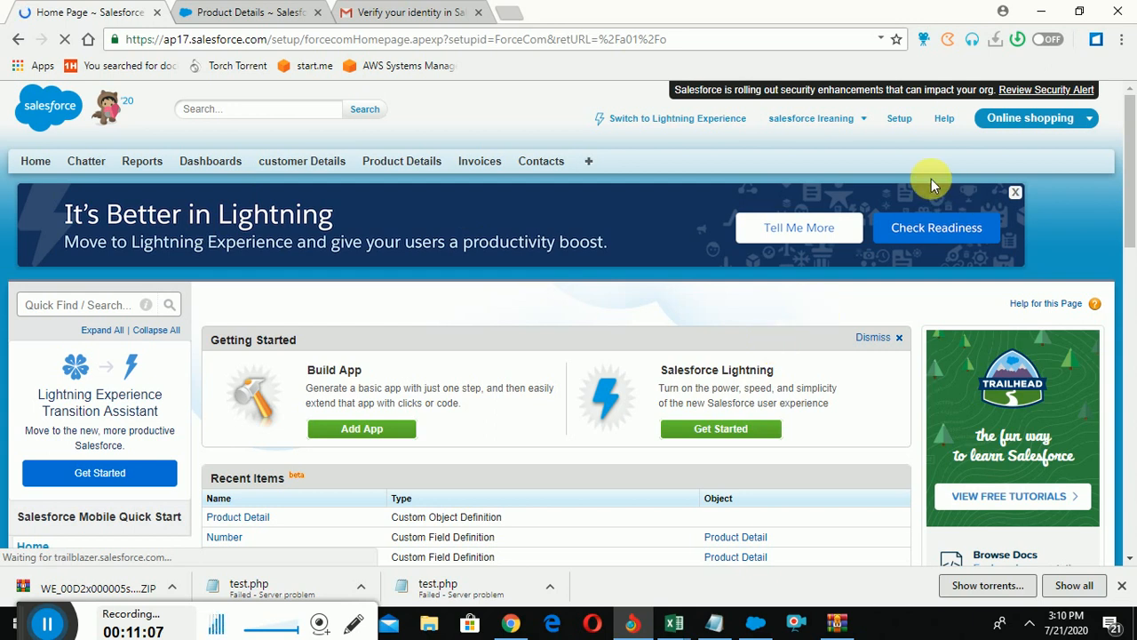
left_click_drag(1131, 186, 1132, 355)
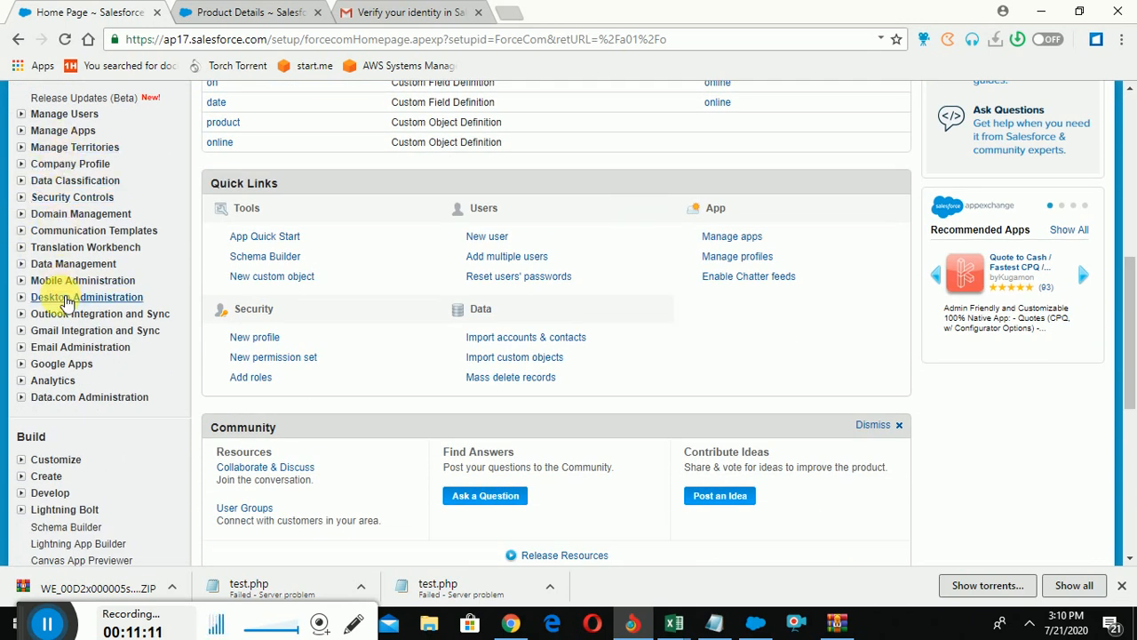
left_click(21, 263)
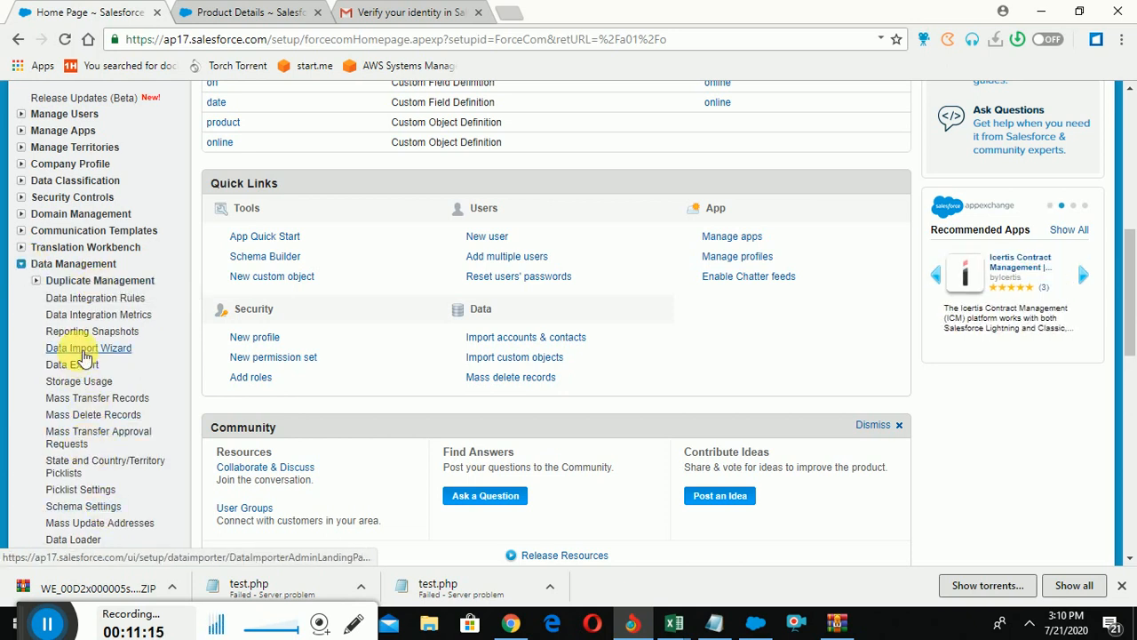
left_click(83, 371)
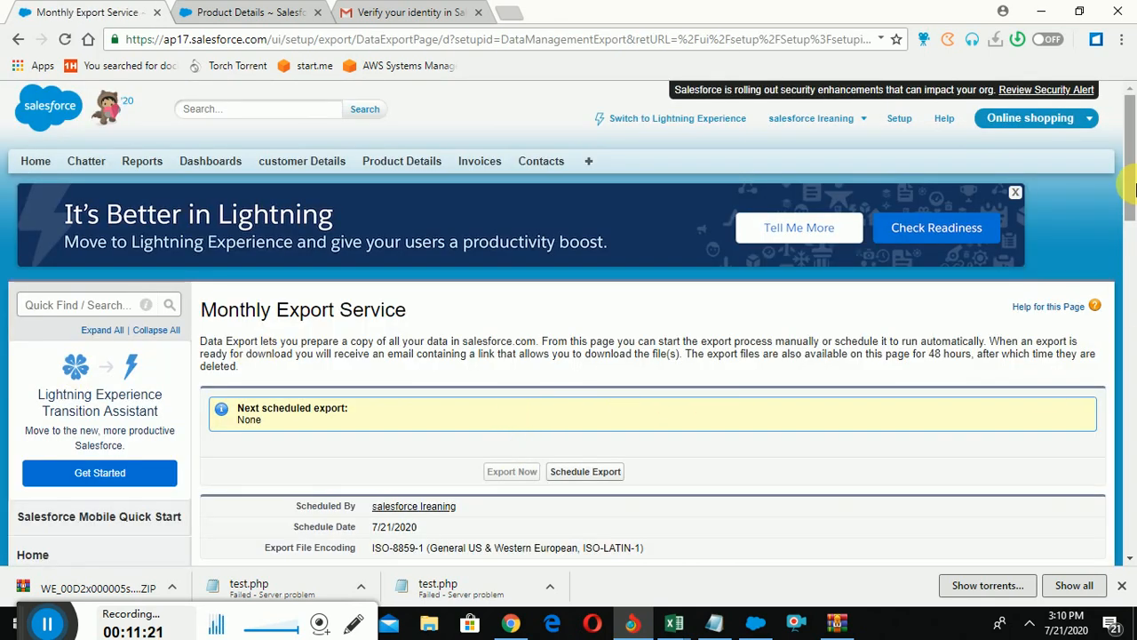
Open the Schedule Data Export form to view its scheduling options, and cancel back to the Monthly Export Service page.
left_click_drag(1133, 187, 1128, 242)
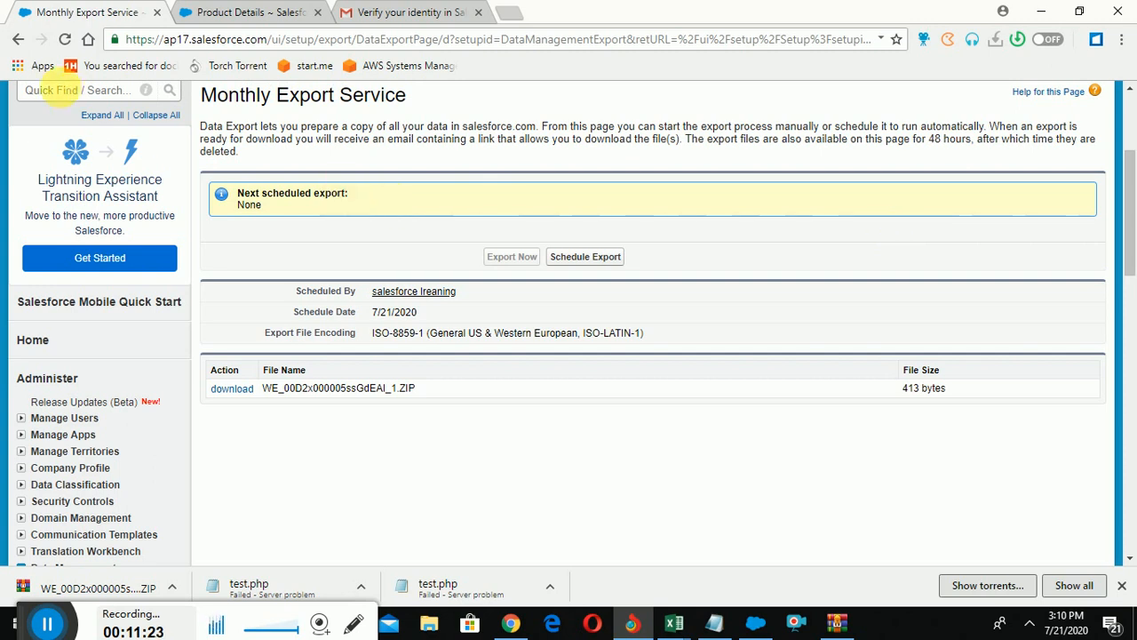
left_click(64, 40)
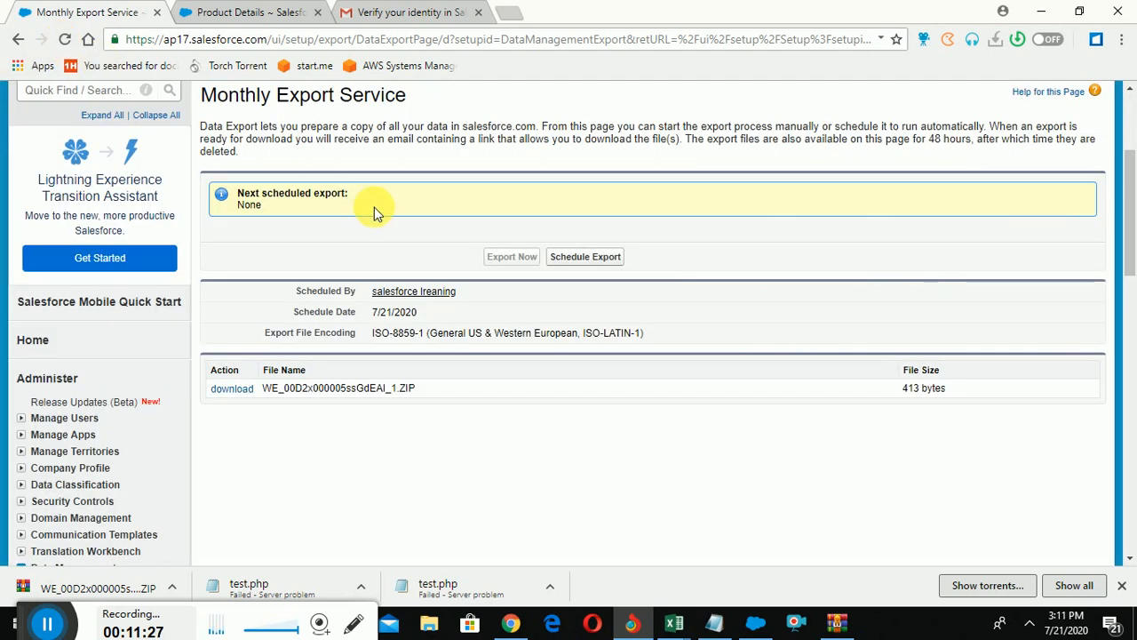
left_click(563, 260)
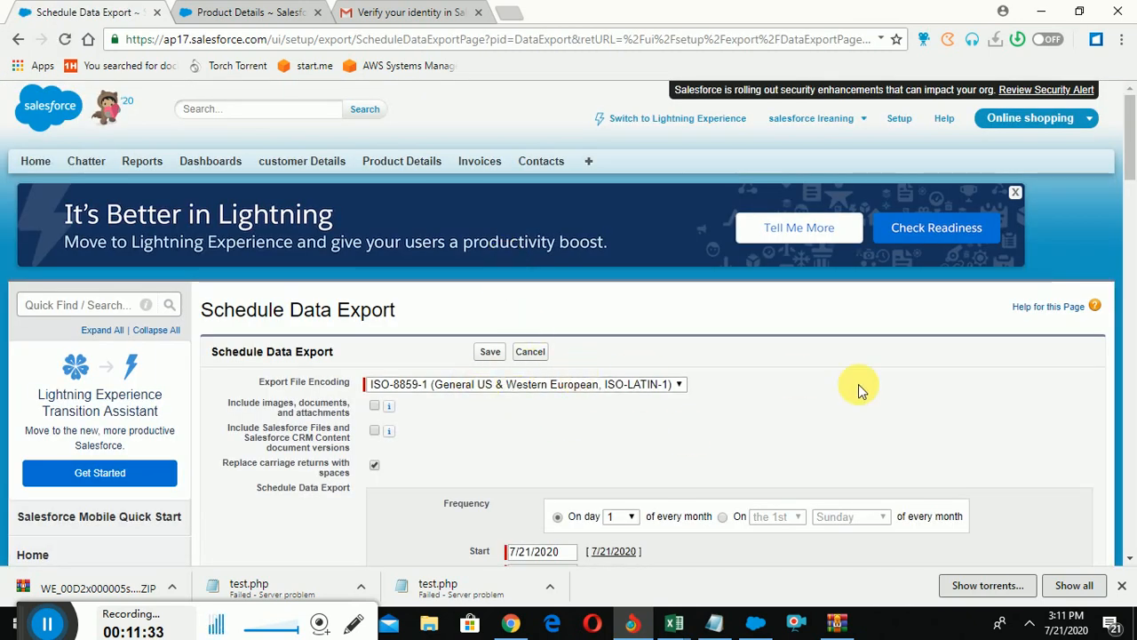
left_click(531, 352)
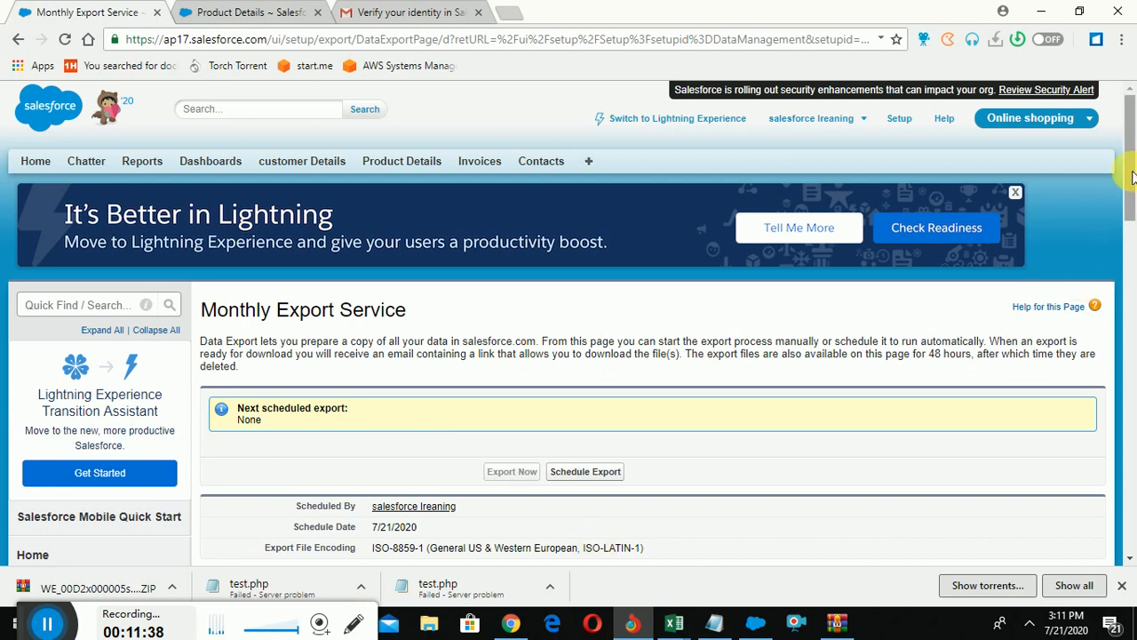
left_click_drag(1133, 175, 1128, 302)
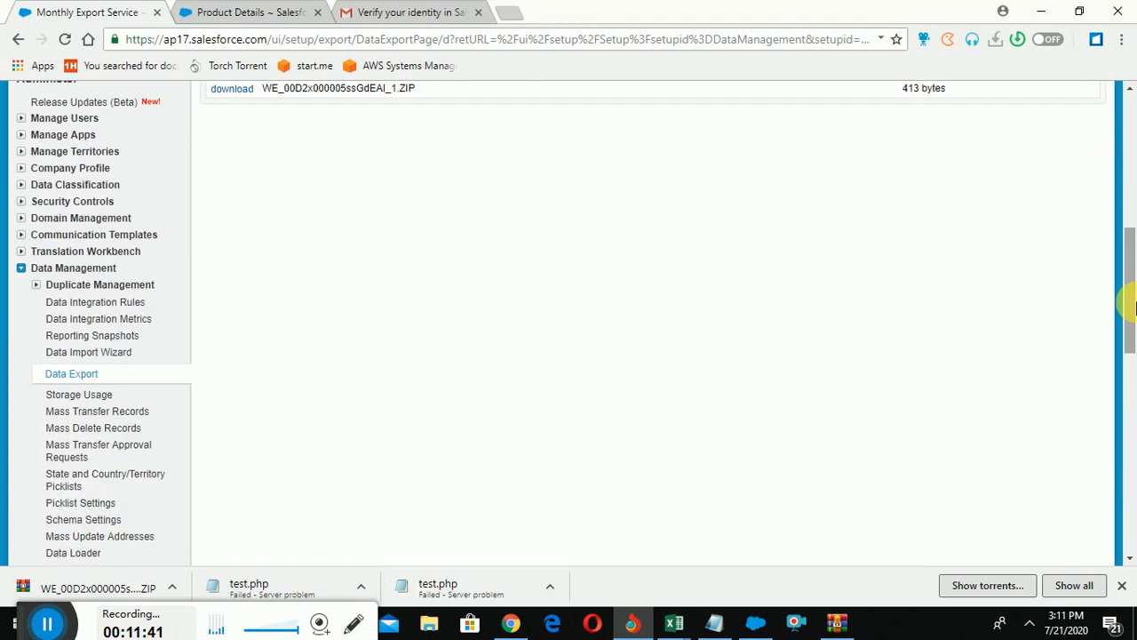
Switch to the import and export notes in Notepad, read the data loader question, and return to the browser.
left_click(716, 627)
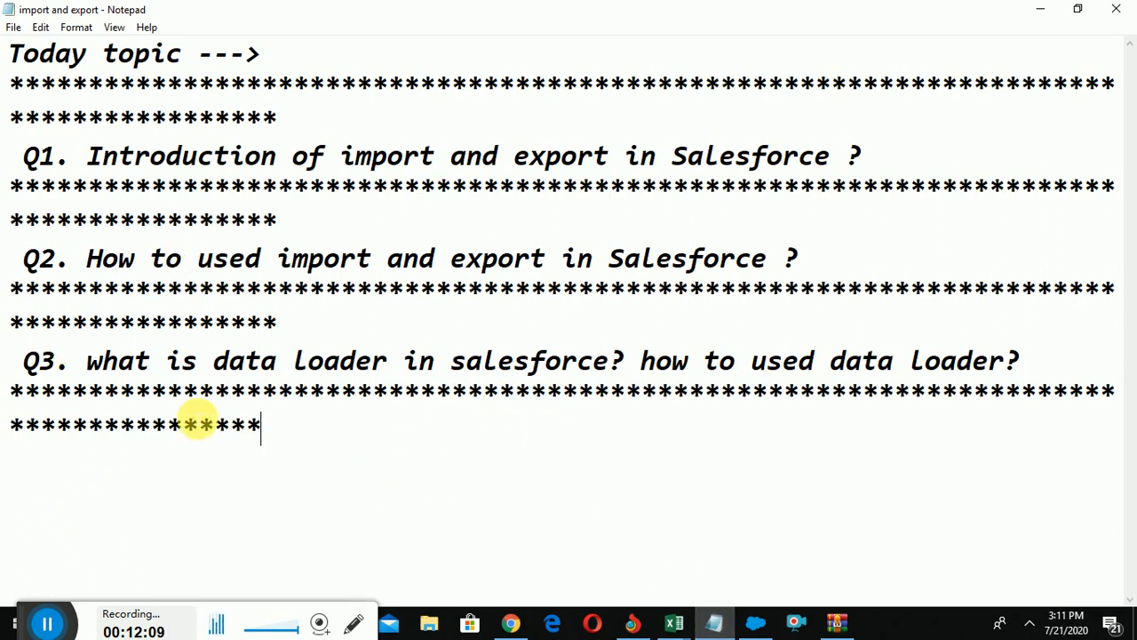
left_click(1044, 11)
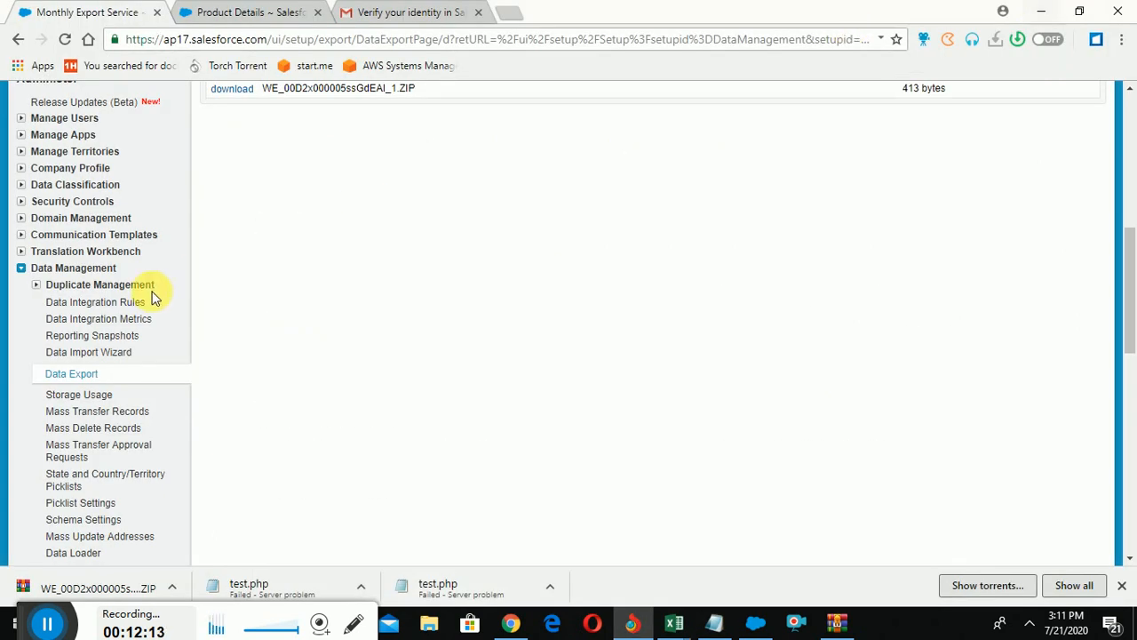
left_click(1127, 106)
From the Product Details page, go to Setup and open the Data Loader page under Data Management.
left_click(249, 9)
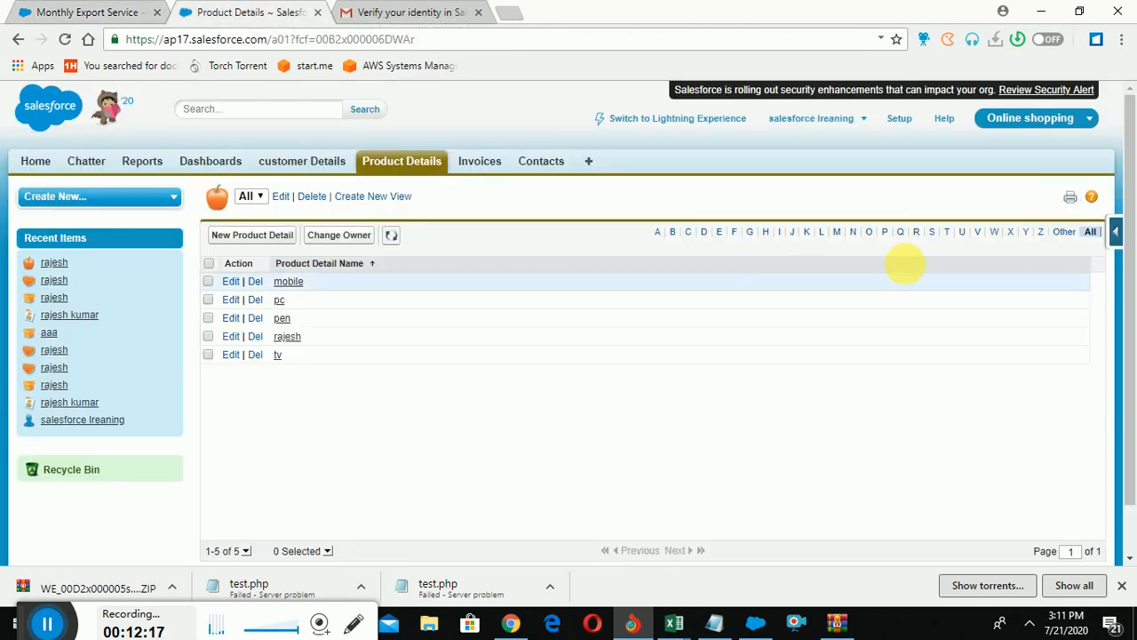
left_click(897, 117)
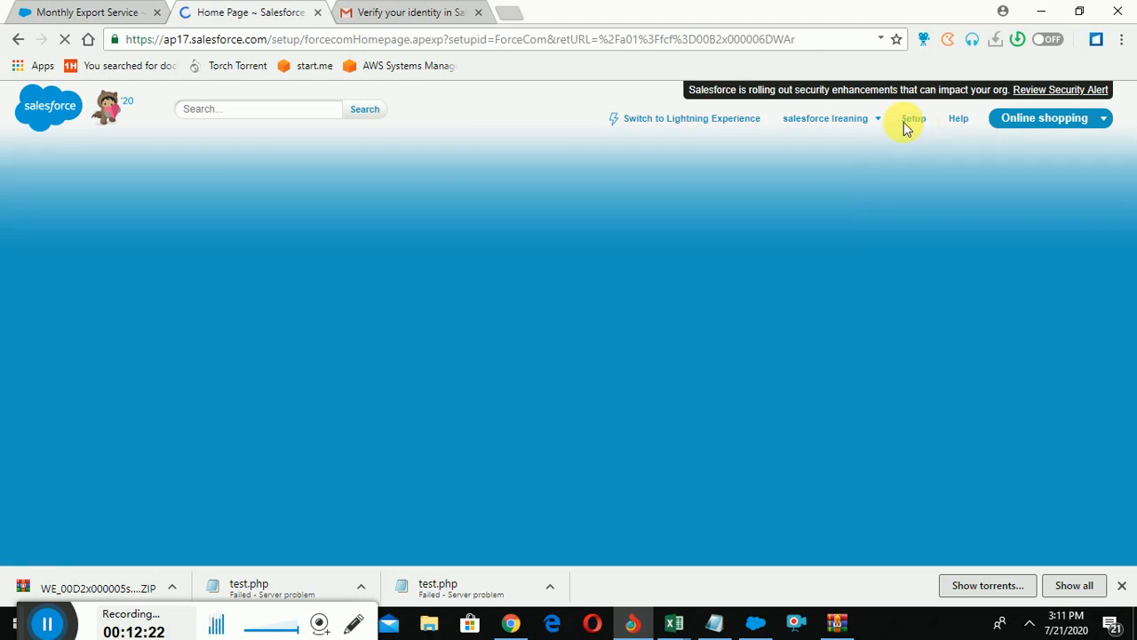
left_click_drag(1133, 216, 1135, 322)
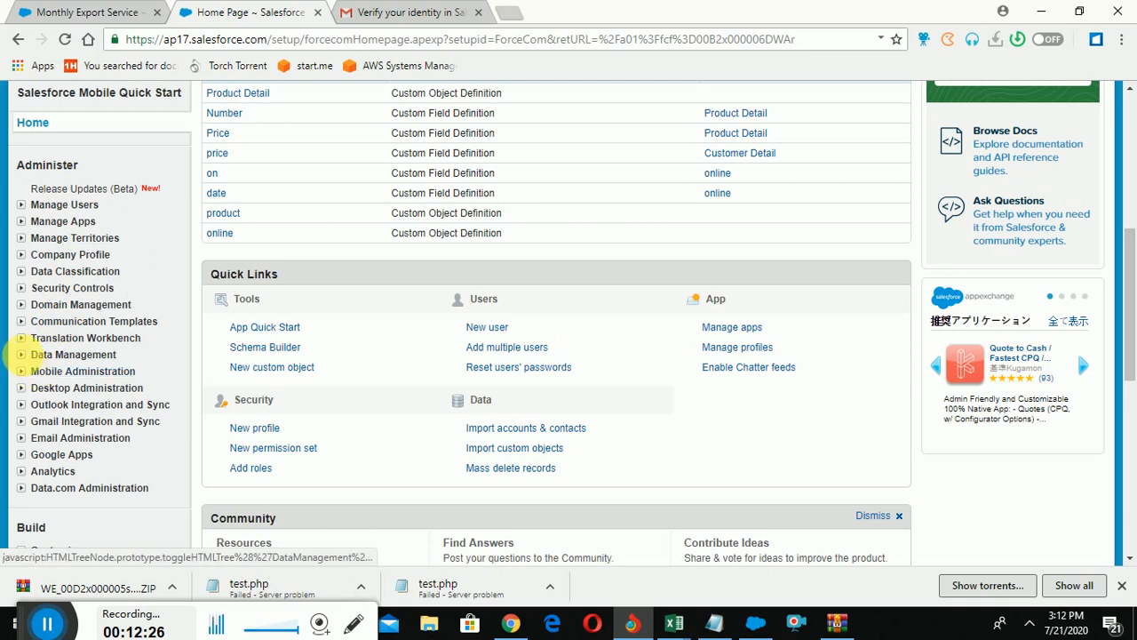
left_click(21, 355)
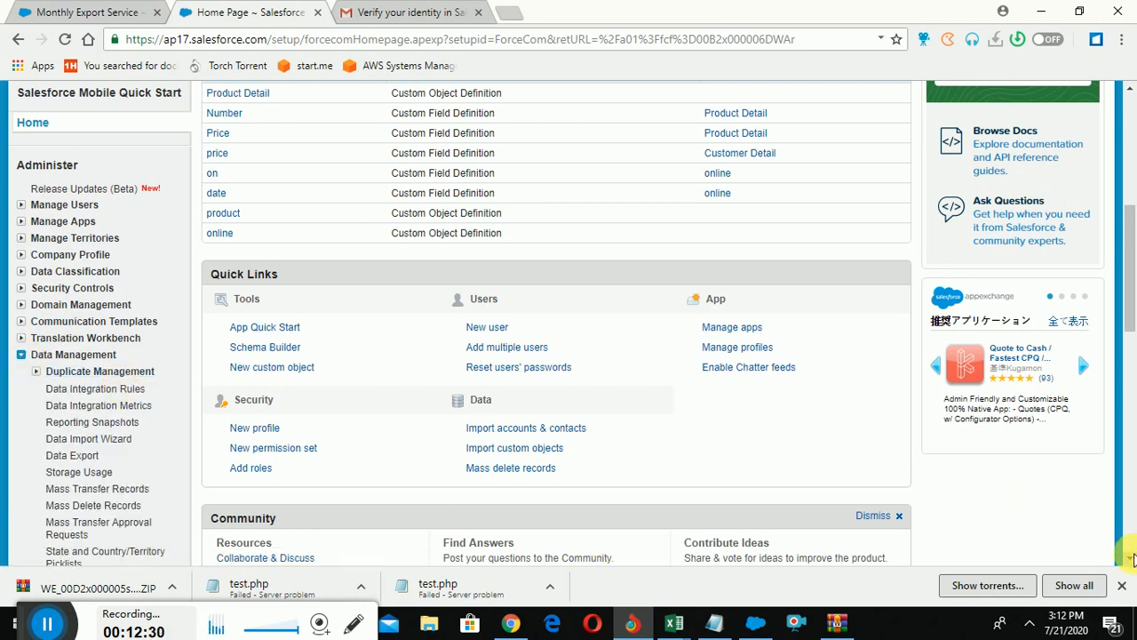
scroll(1134, 557, "down", 5)
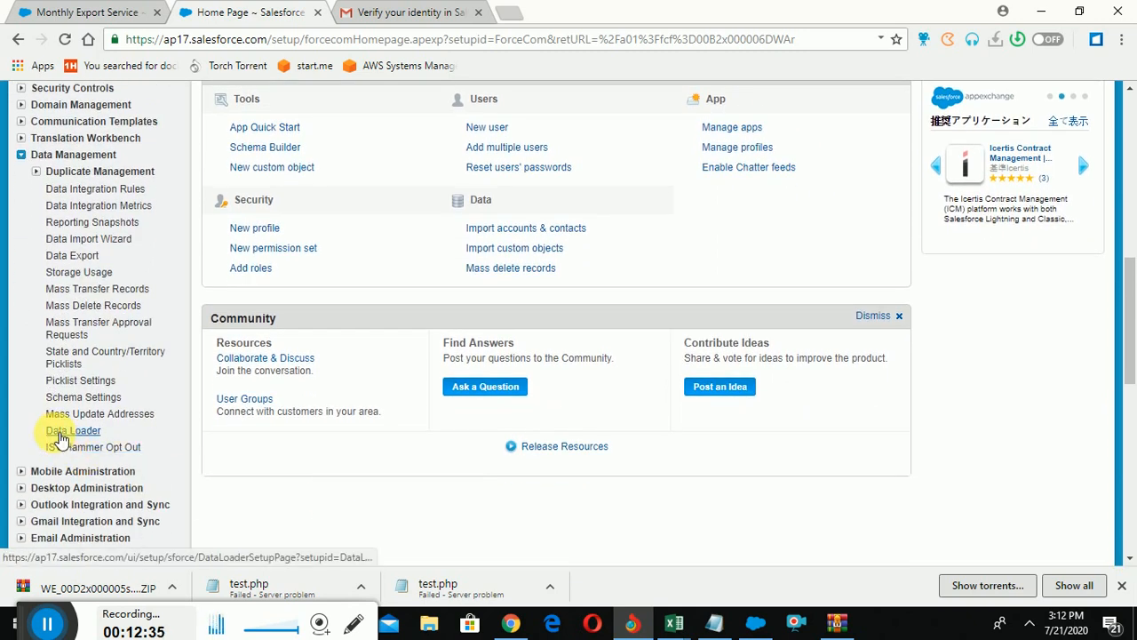
left_click(61, 435)
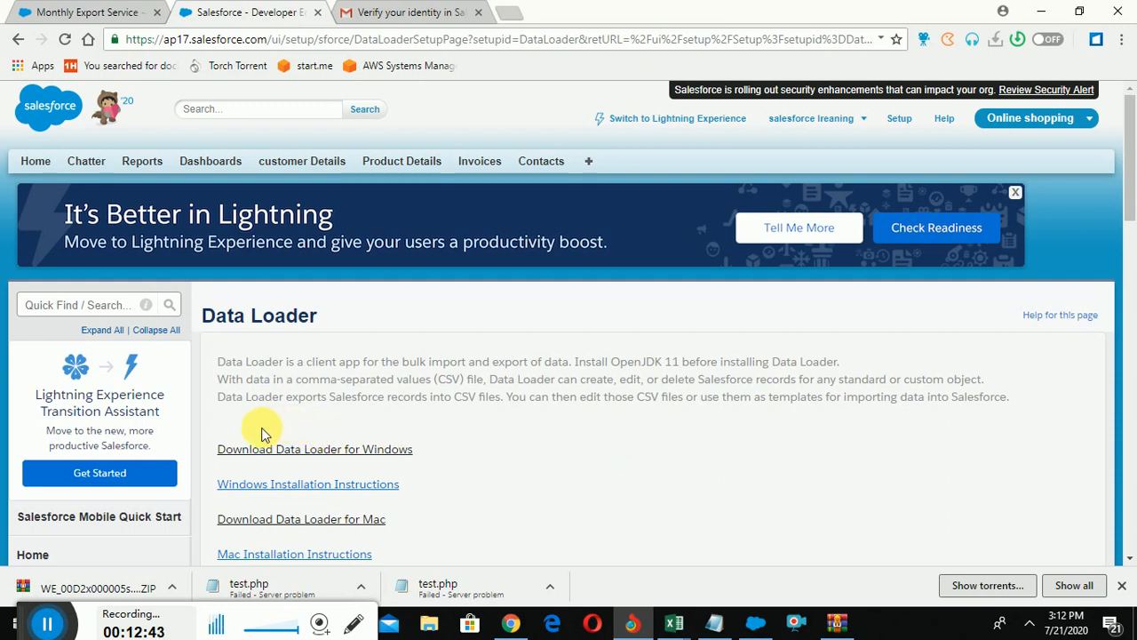
Look over the Data Loader download links for Windows and Mac, and switch to the Data Loader desktop application.
left_click(233, 450)
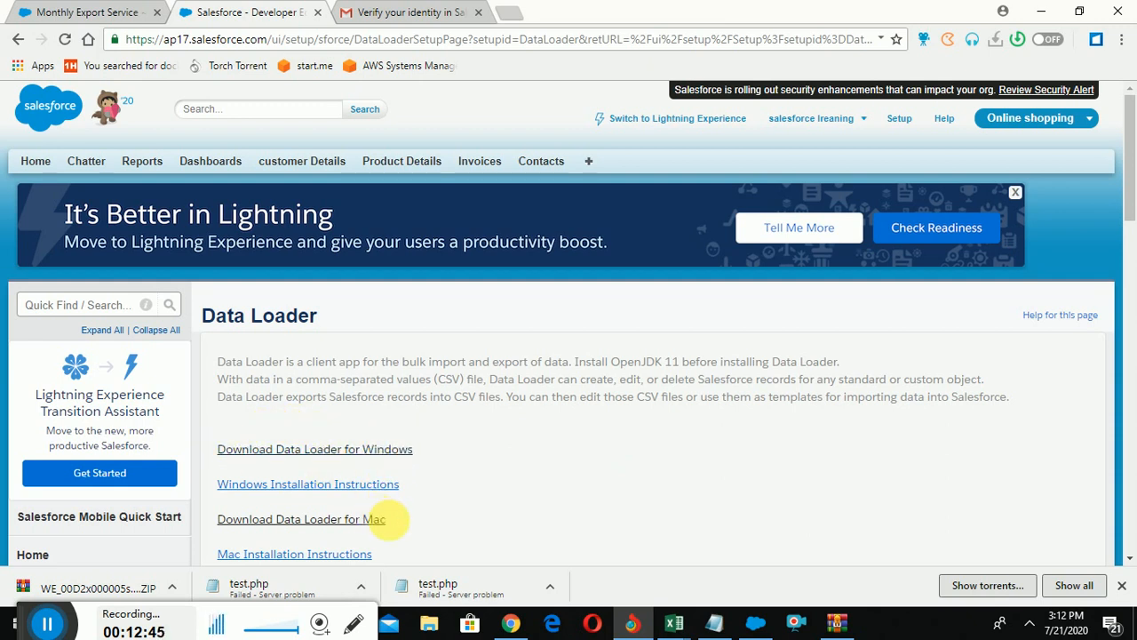
left_click(1130, 496)
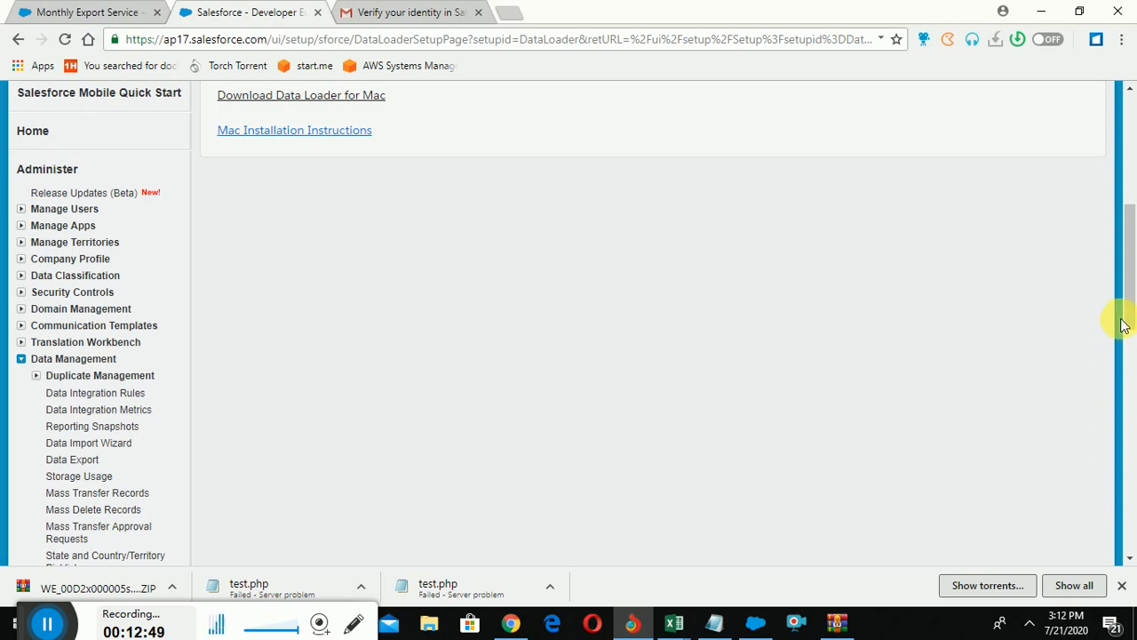
mouse_move(631, 628)
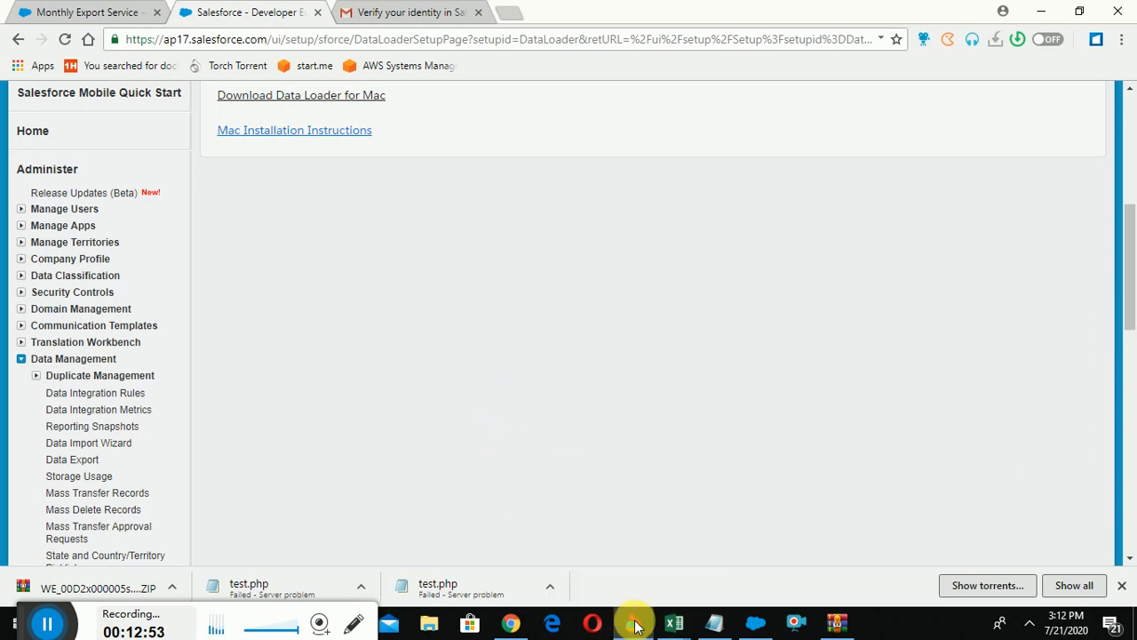
left_click(757, 624)
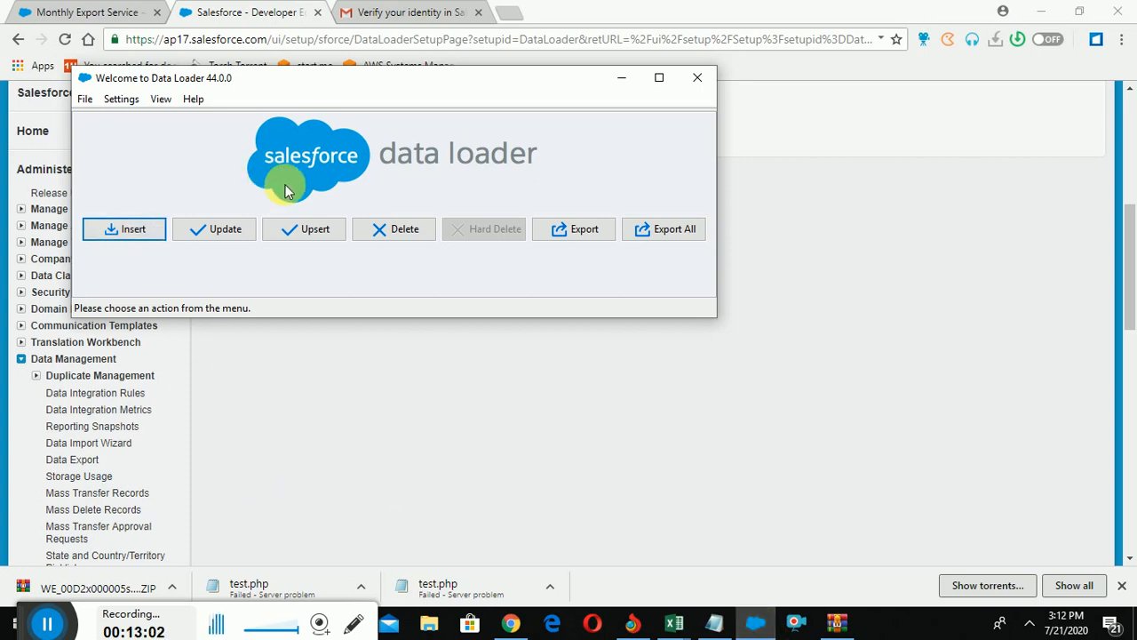
Start an Insert operation to view the Salesforce objects available for loading, and cancel it.
left_click(102, 225)
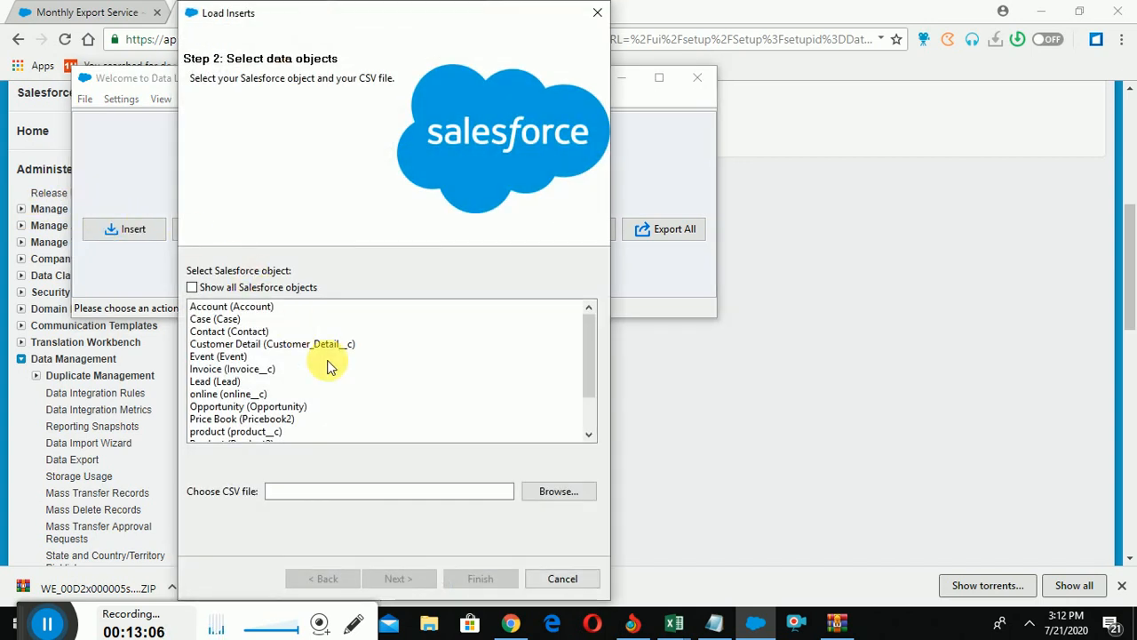
left_click(597, 13)
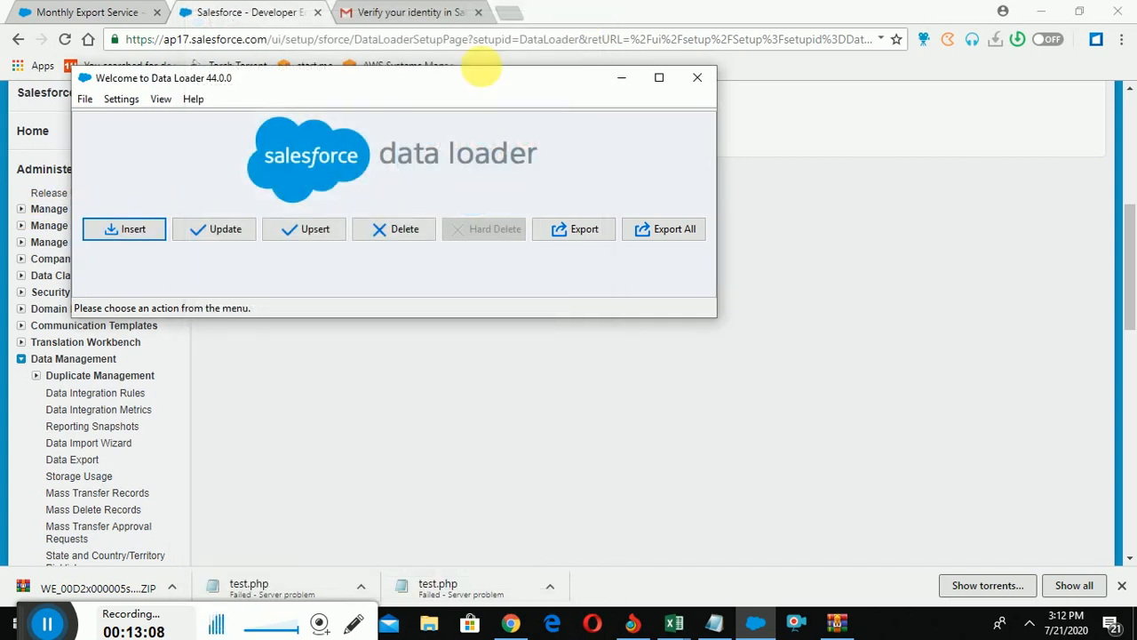
left_click(135, 233)
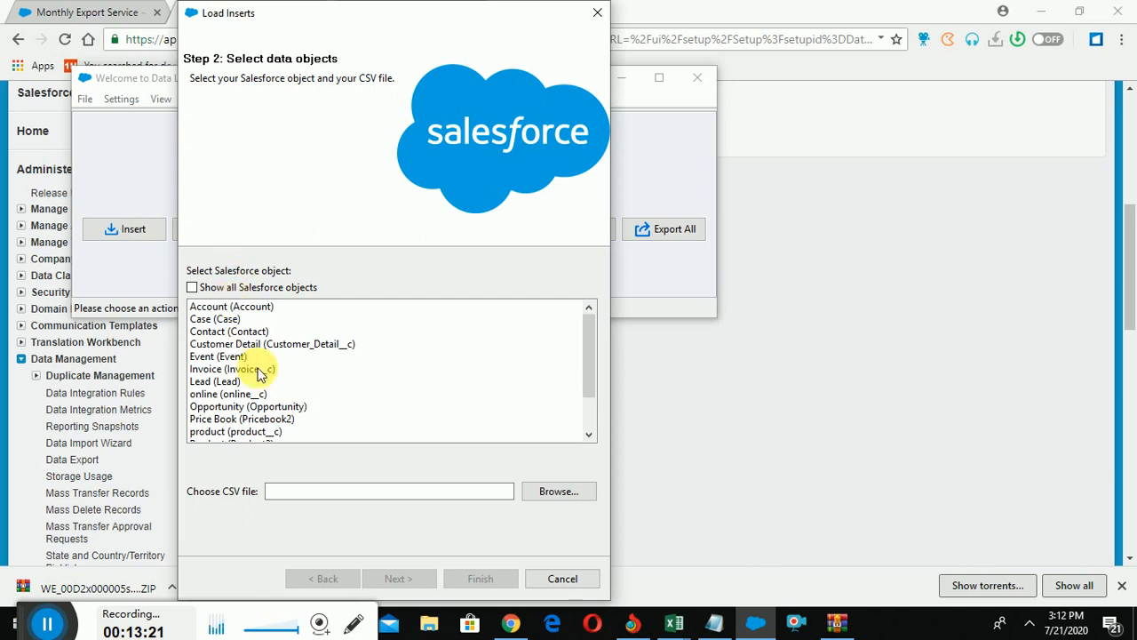
left_click(561, 580)
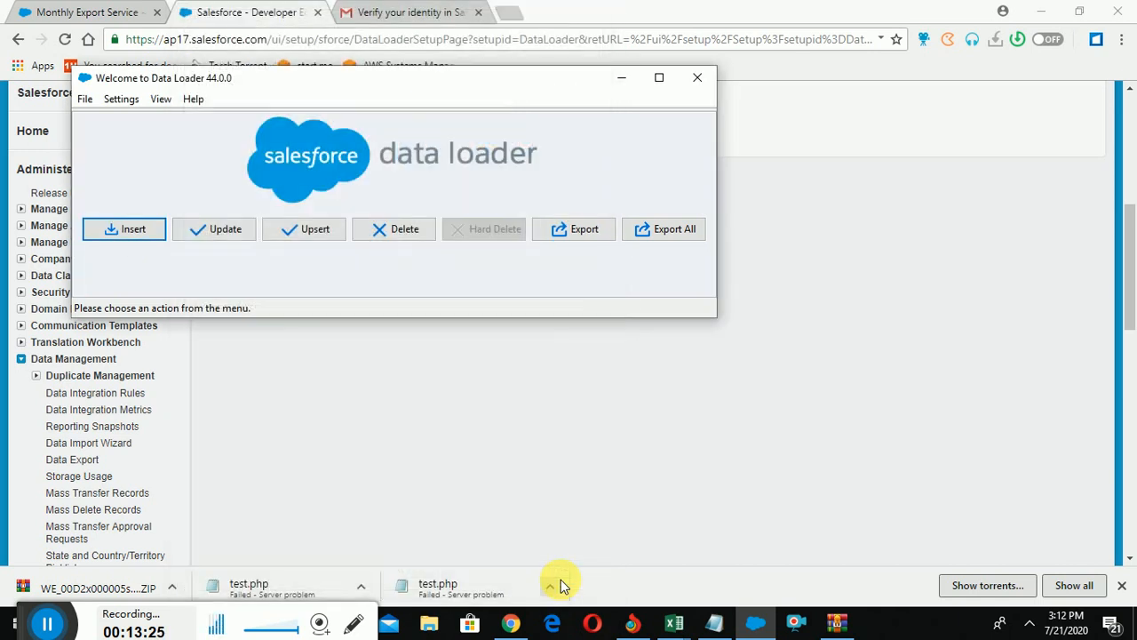
Open the Book1 CSV file from the Desktop in the CSV Viewer, examine its rows, and close the viewer and chooser.
left_click(161, 99)
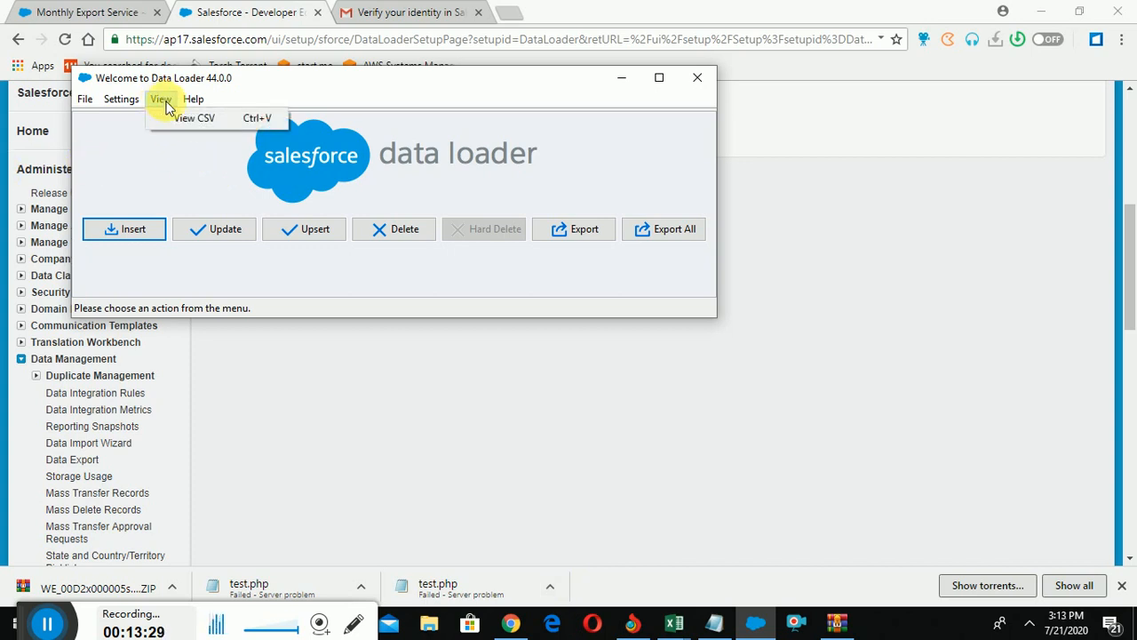
left_click(187, 120)
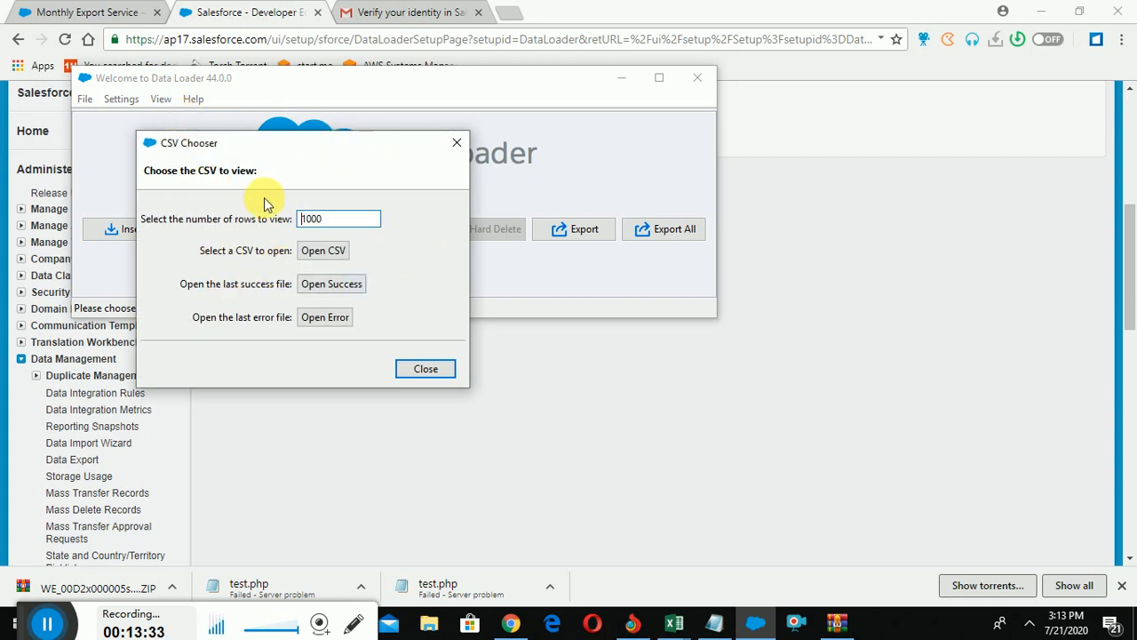
left_click(324, 251)
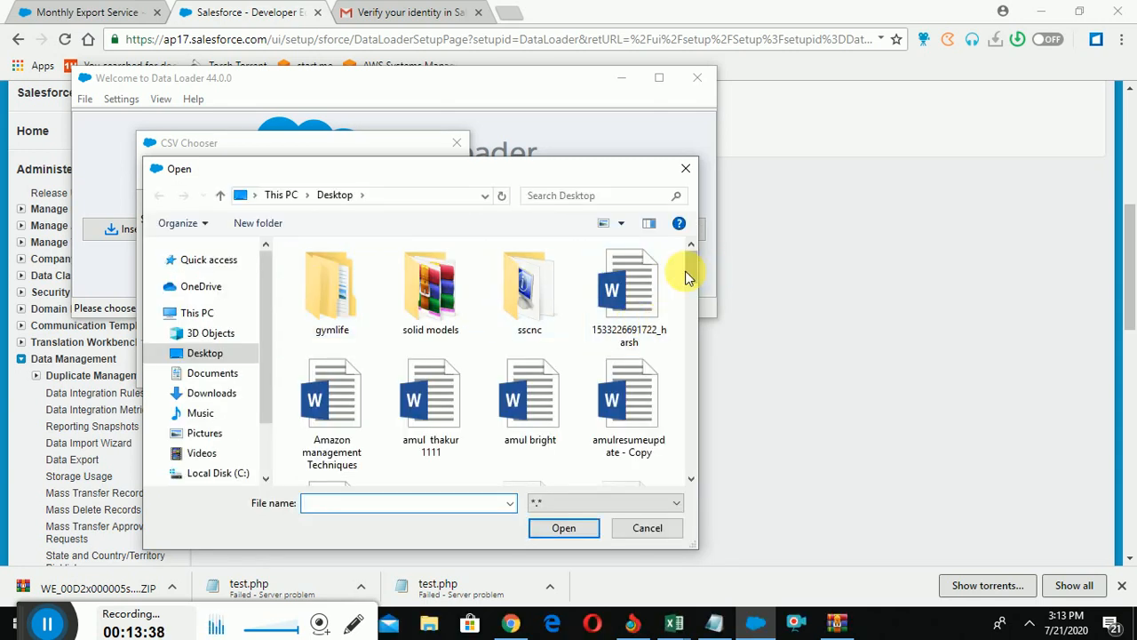
scroll(688, 286, "down", 4)
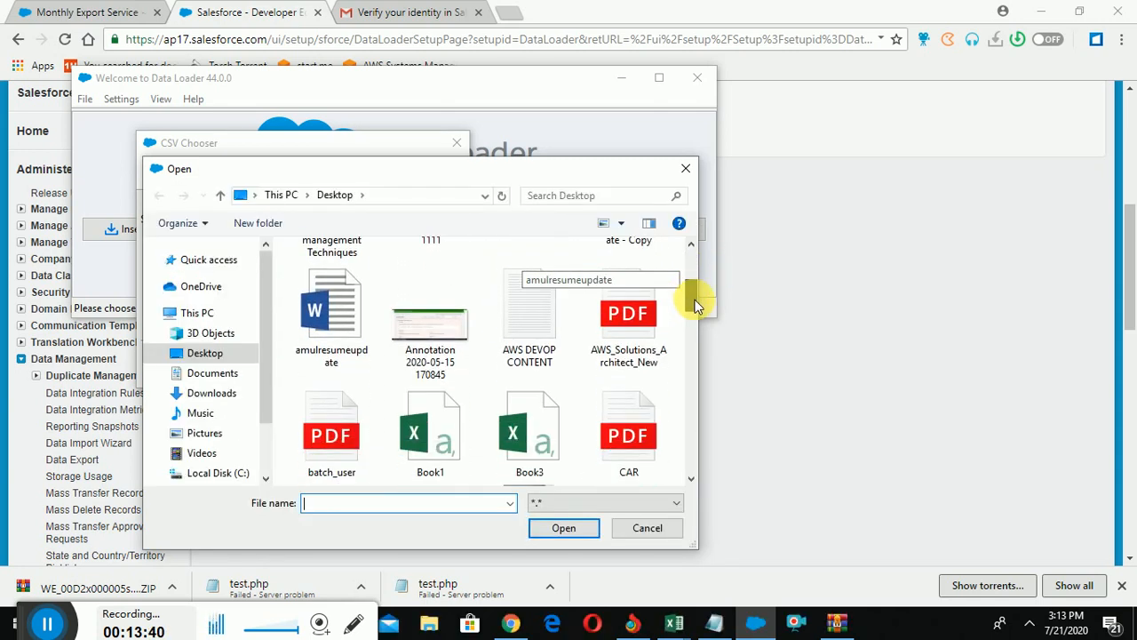
left_click_drag(695, 301, 698, 239)
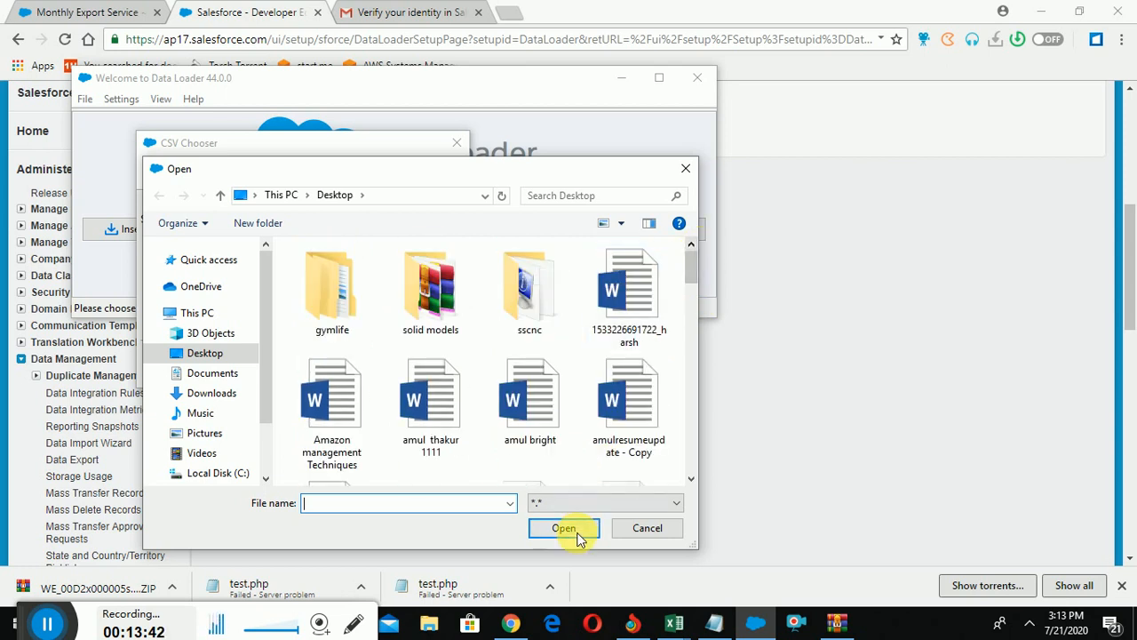
left_click(608, 503)
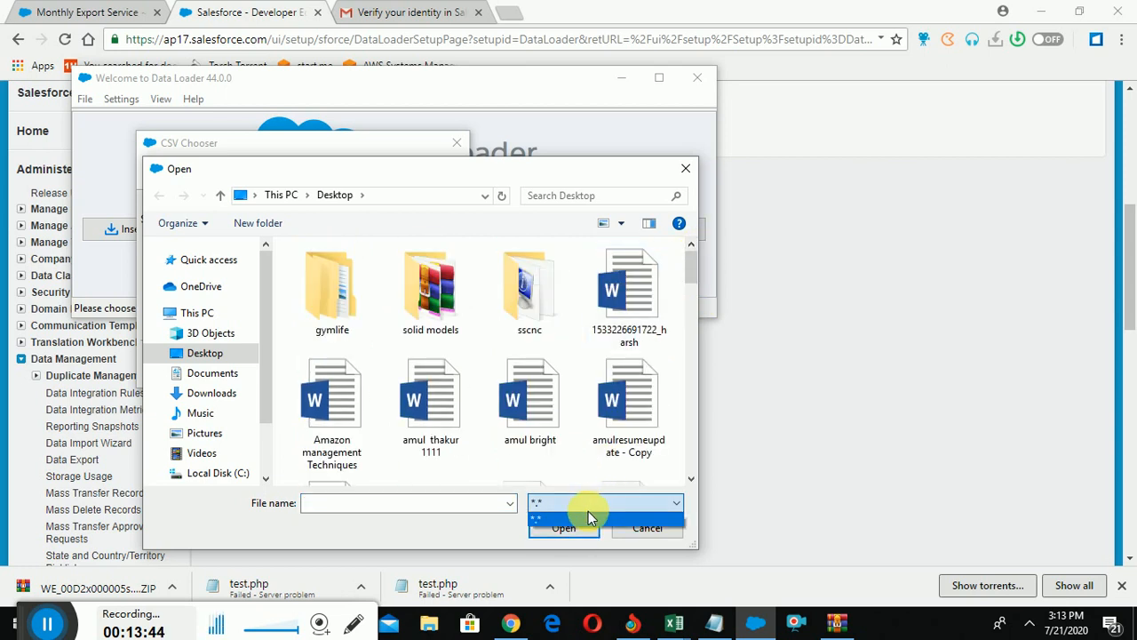
left_click(690, 269)
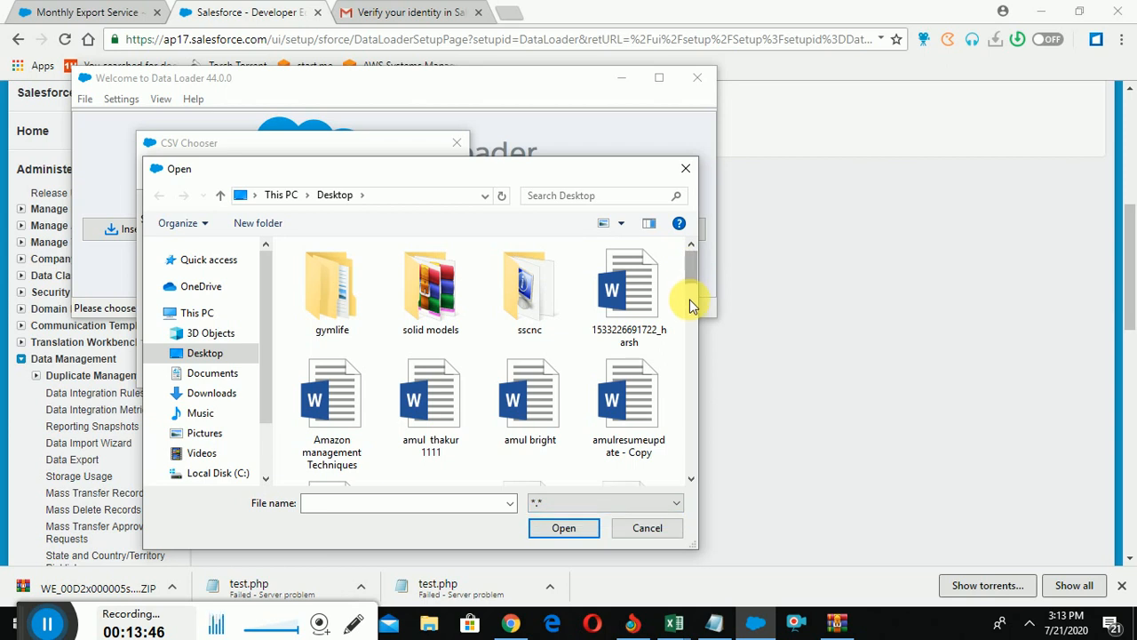
left_click_drag(692, 274, 696, 327)
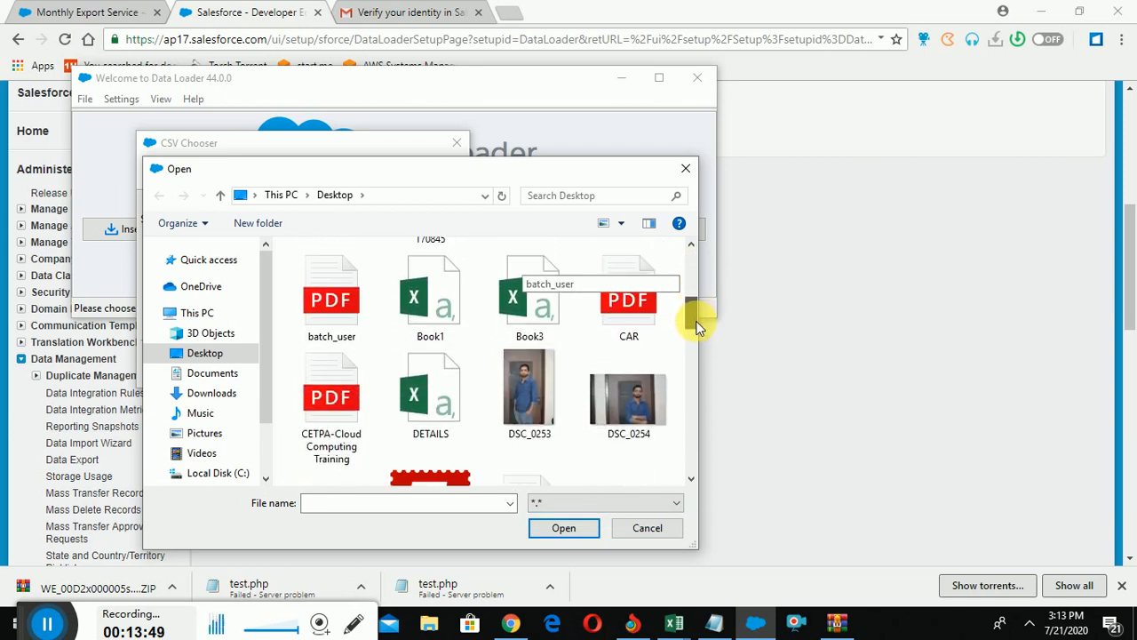
double_click(412, 300)
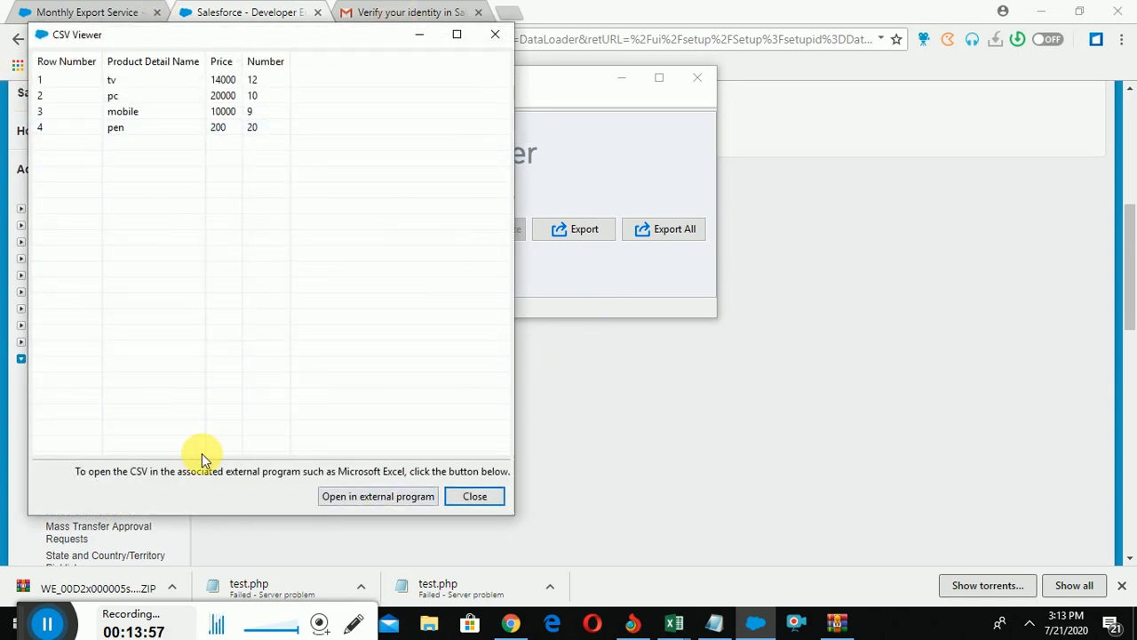
left_click(468, 495)
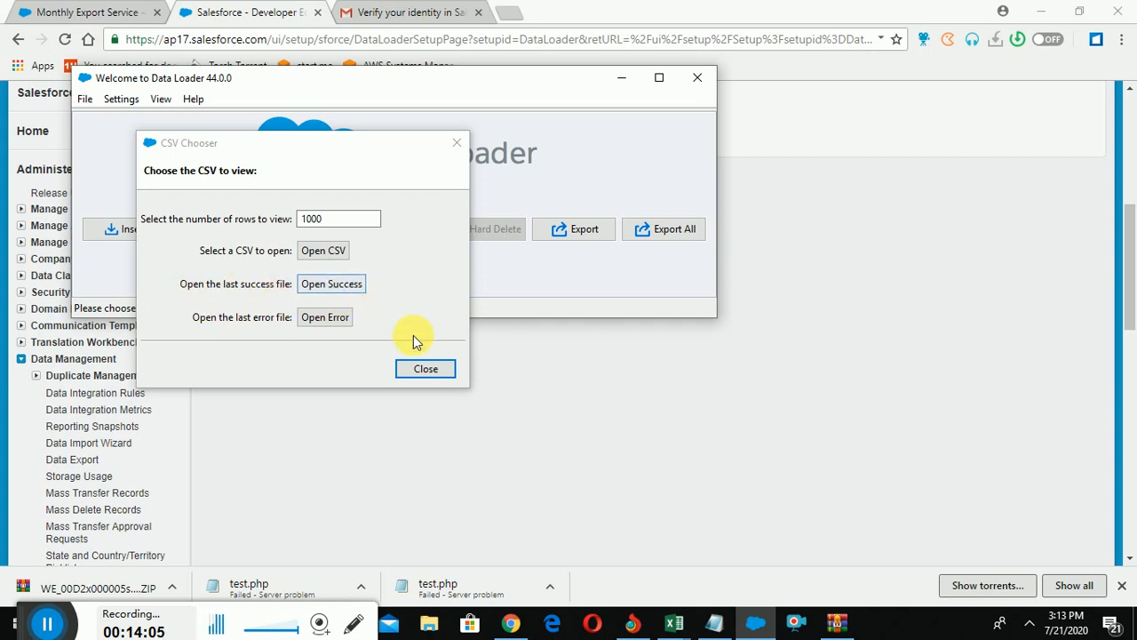
left_click(424, 369)
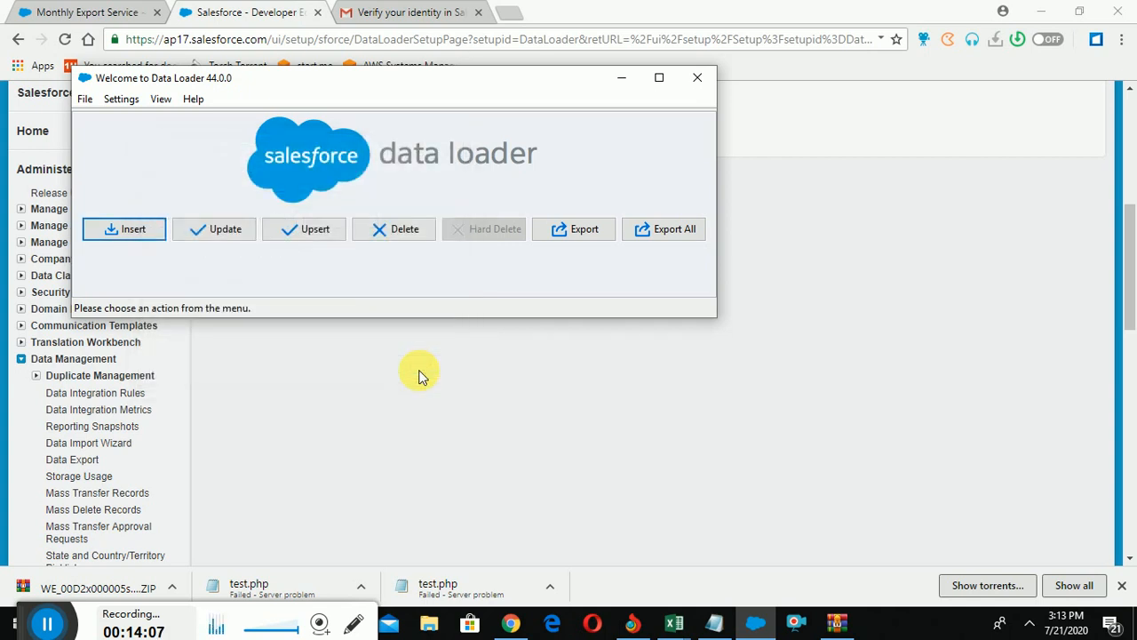
Examine the Data Loader settings, including batch size, CSV delimiters, field truncation and proxy options, and close them without changes.
left_click(122, 100)
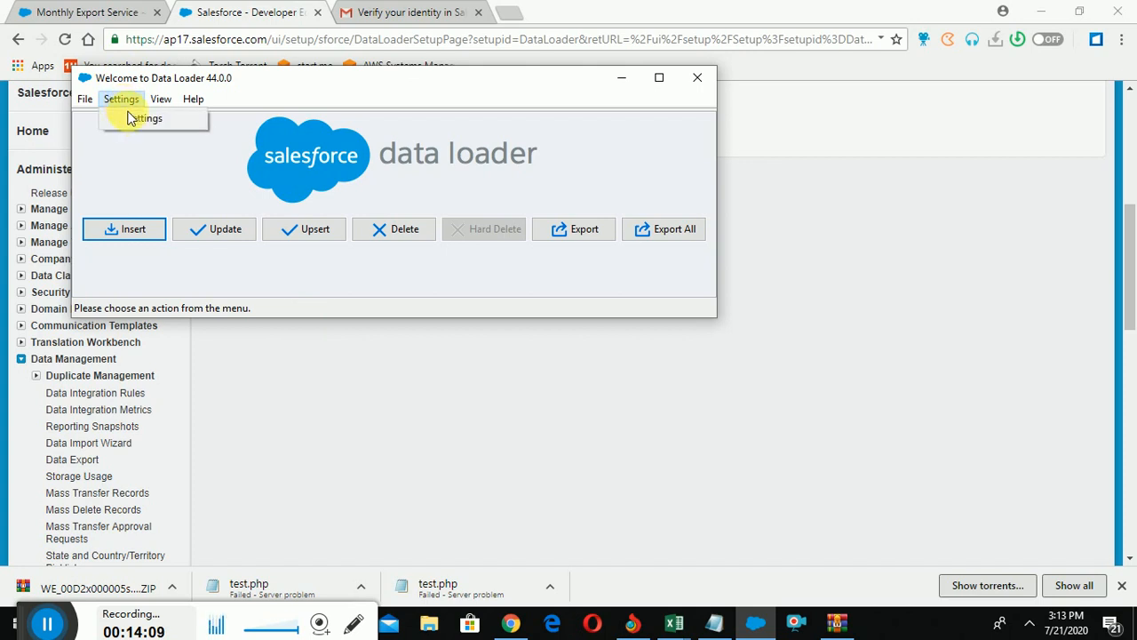
left_click(130, 118)
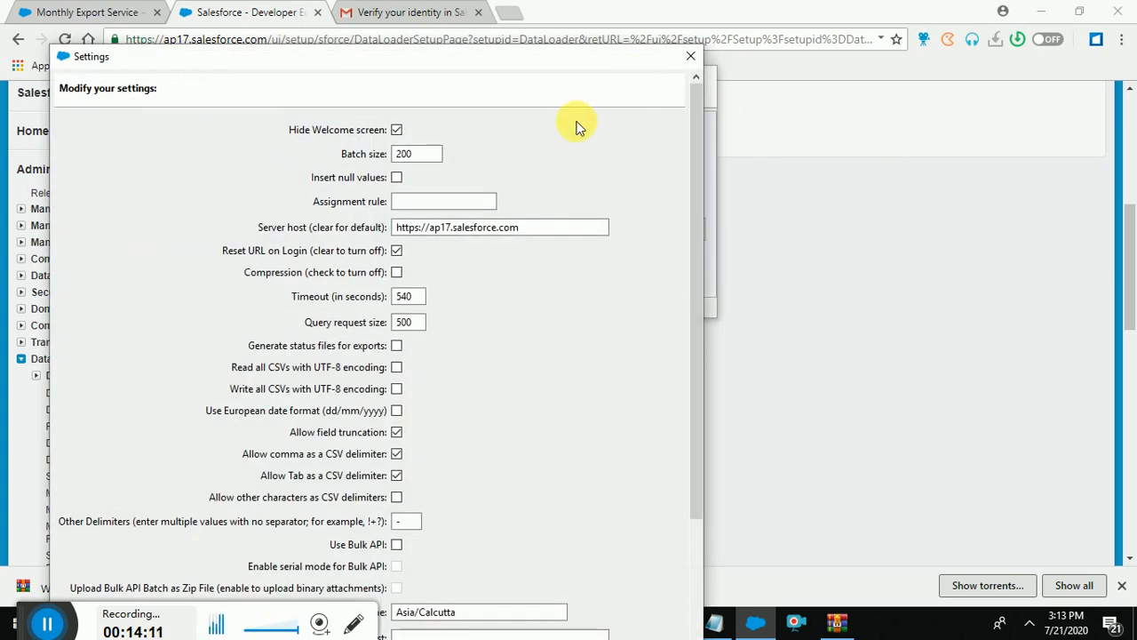
mouse_move(702, 167)
left_mouse_down()
mouse_move(701, 186)
mouse_move(693, 157)
left_mouse_up()
left_click(410, 153)
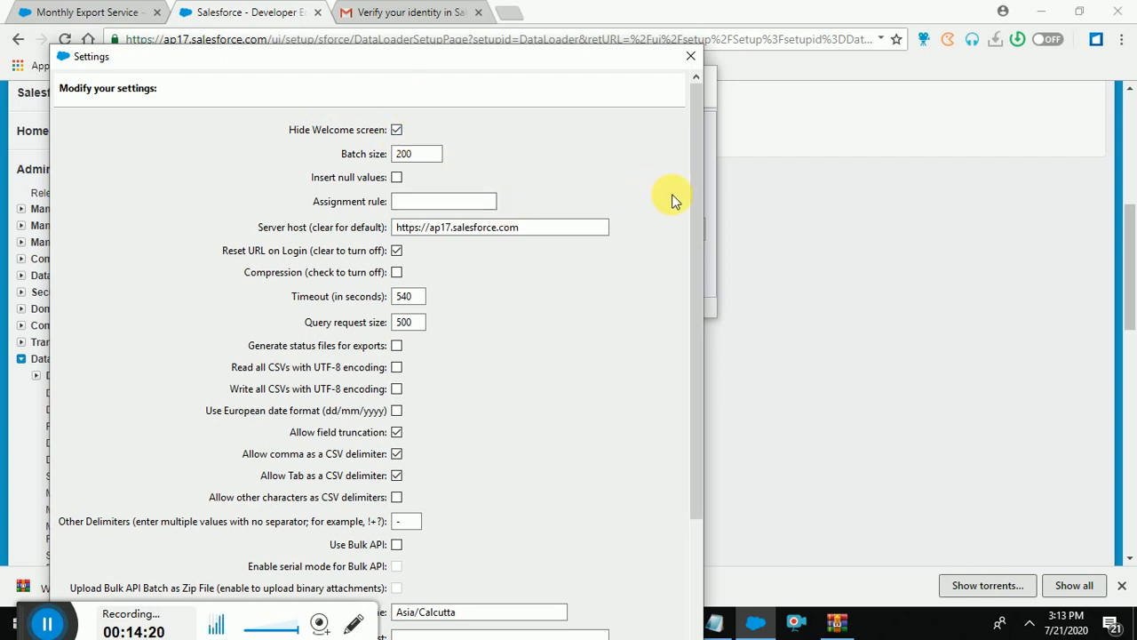
left_click_drag(701, 204, 690, 325)
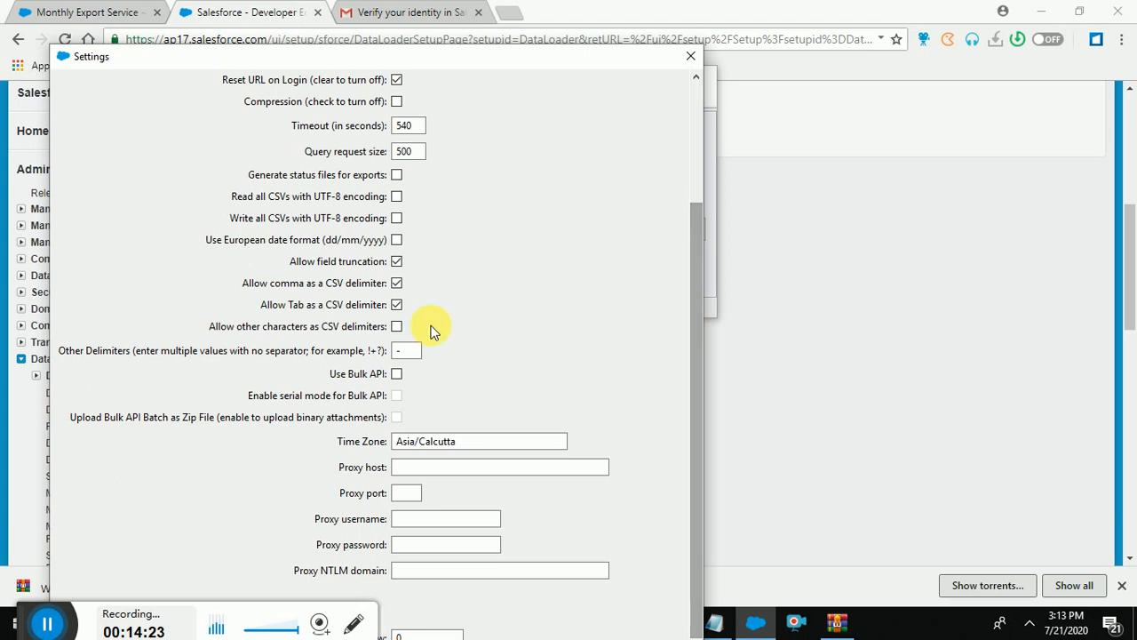
left_click(397, 261)
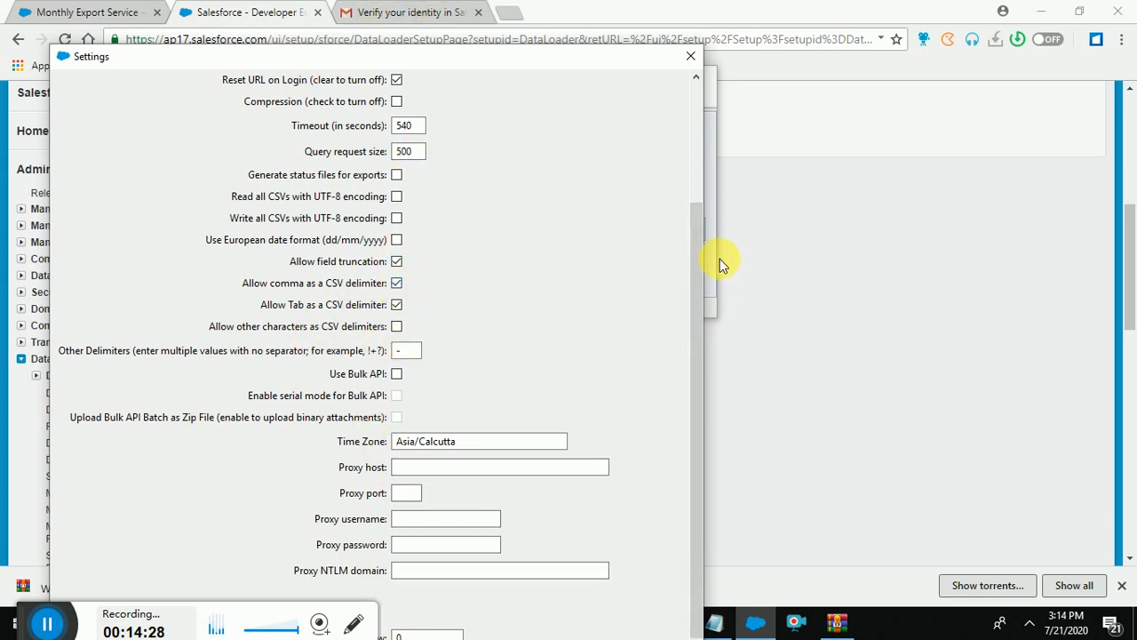
left_click_drag(699, 272, 698, 342)
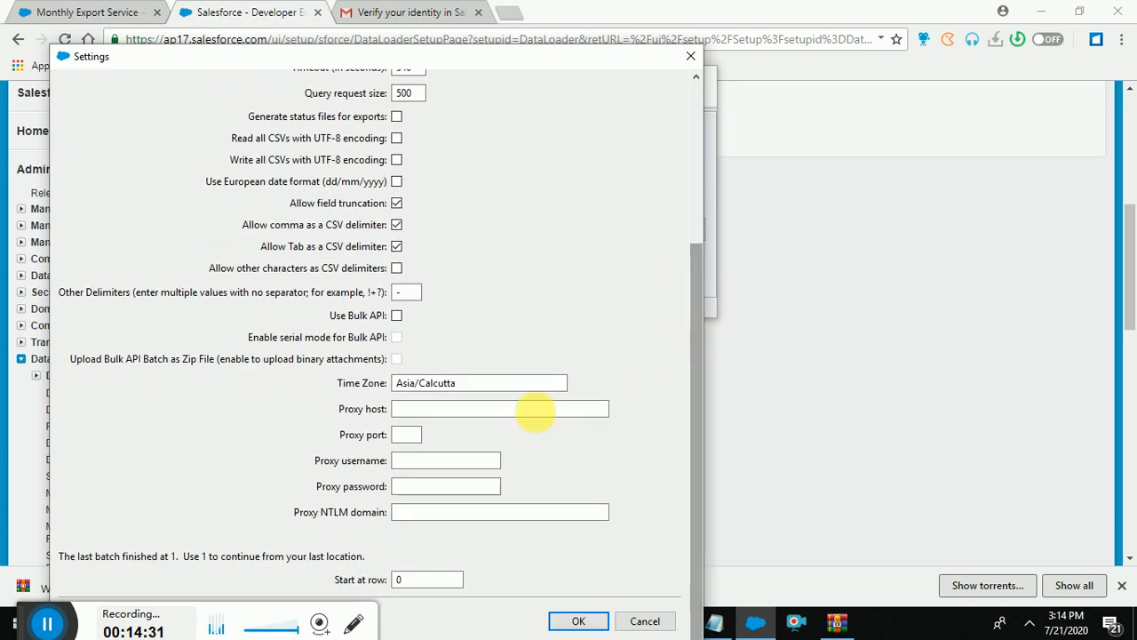
left_click(416, 412)
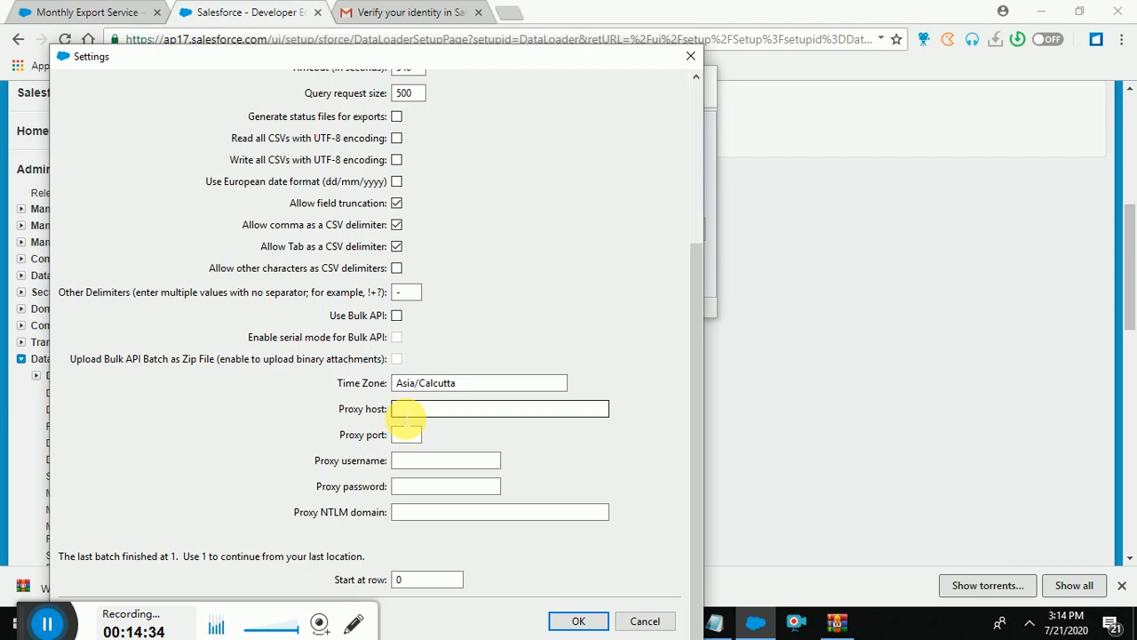
left_click(404, 461)
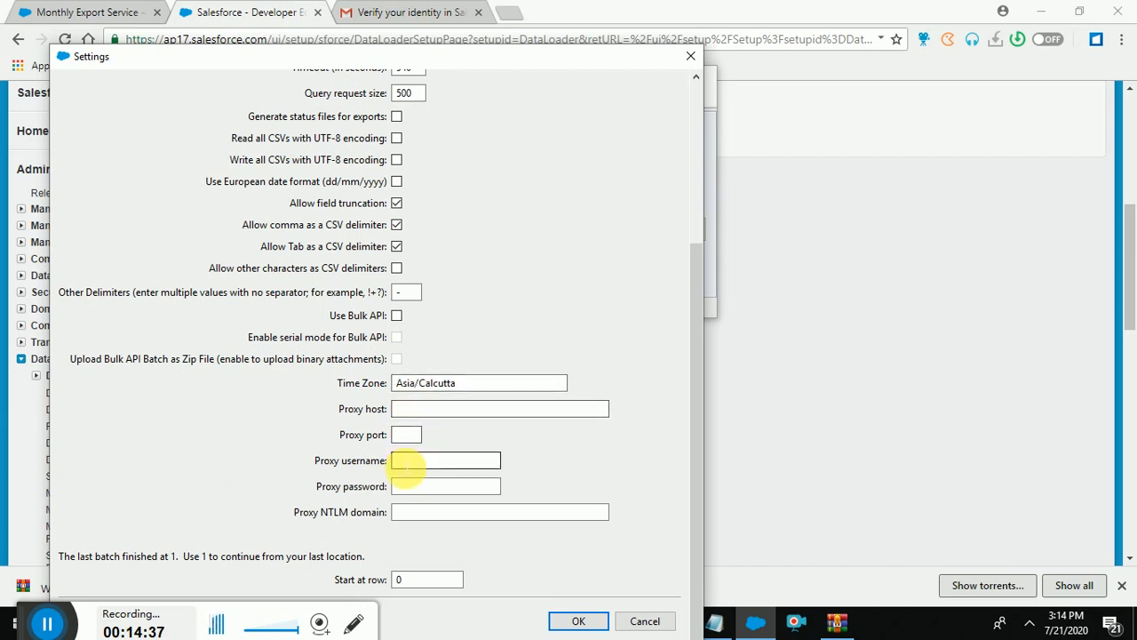
left_click(404, 486)
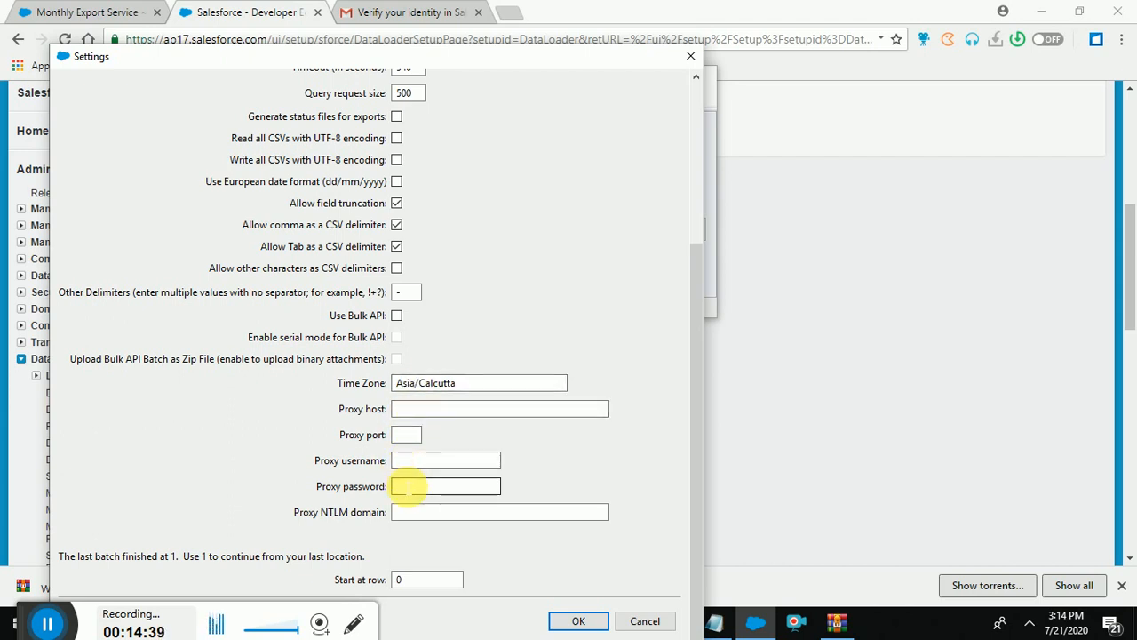
left_click(568, 622)
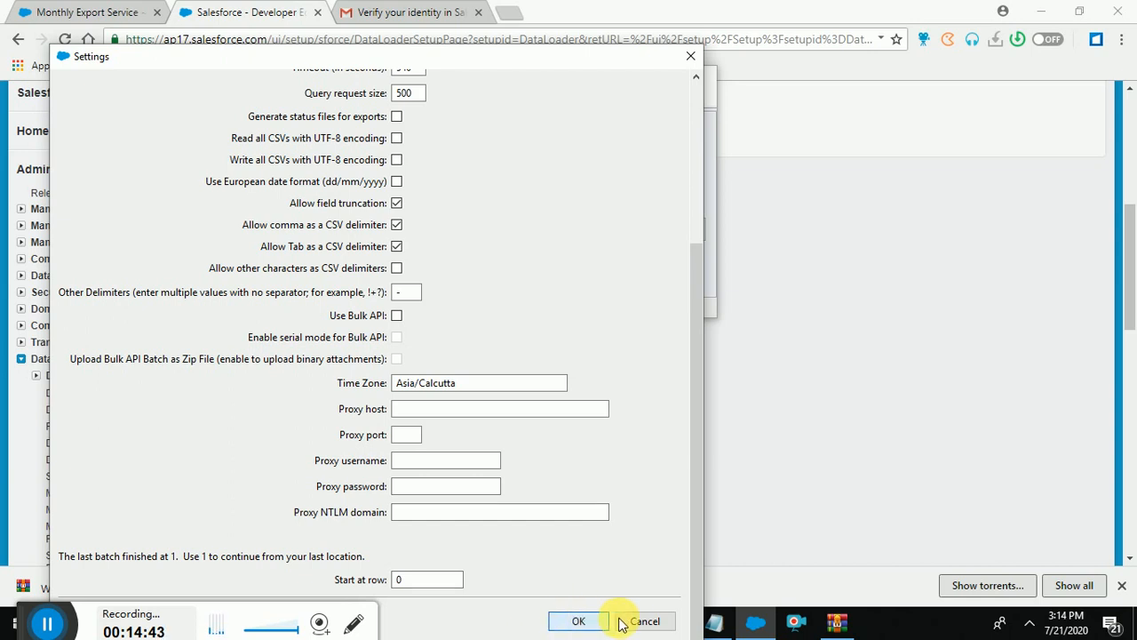
left_click(635, 622)
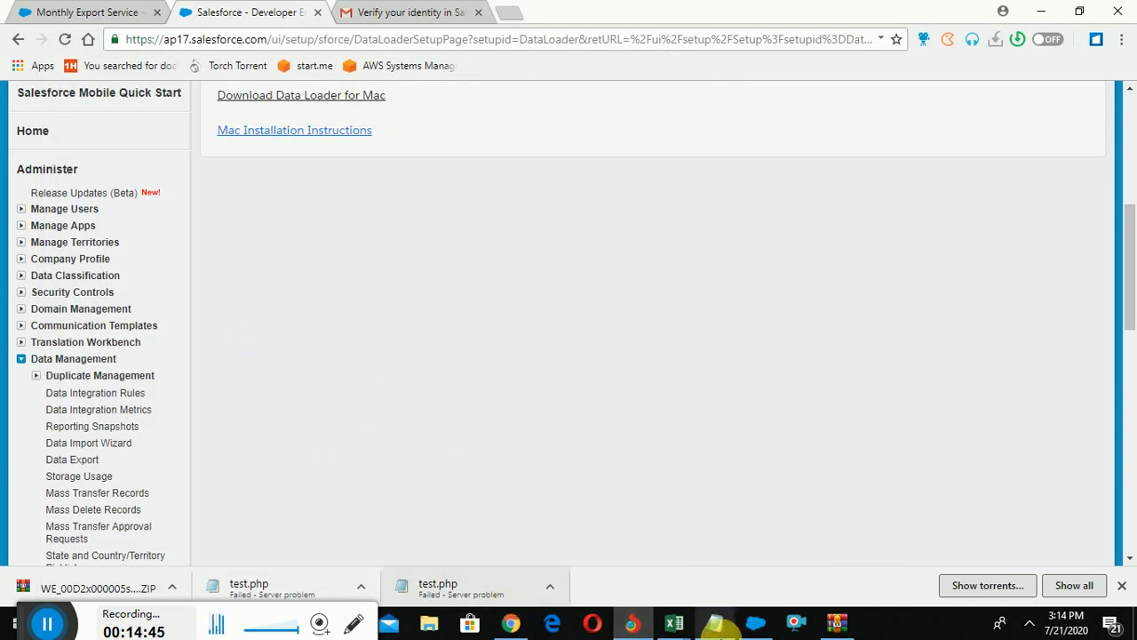
Return to Data Loader, start an Insert operation, and log in to the Production environment through OAuth, allowing Dataloader Partner access.
left_click(755, 622)
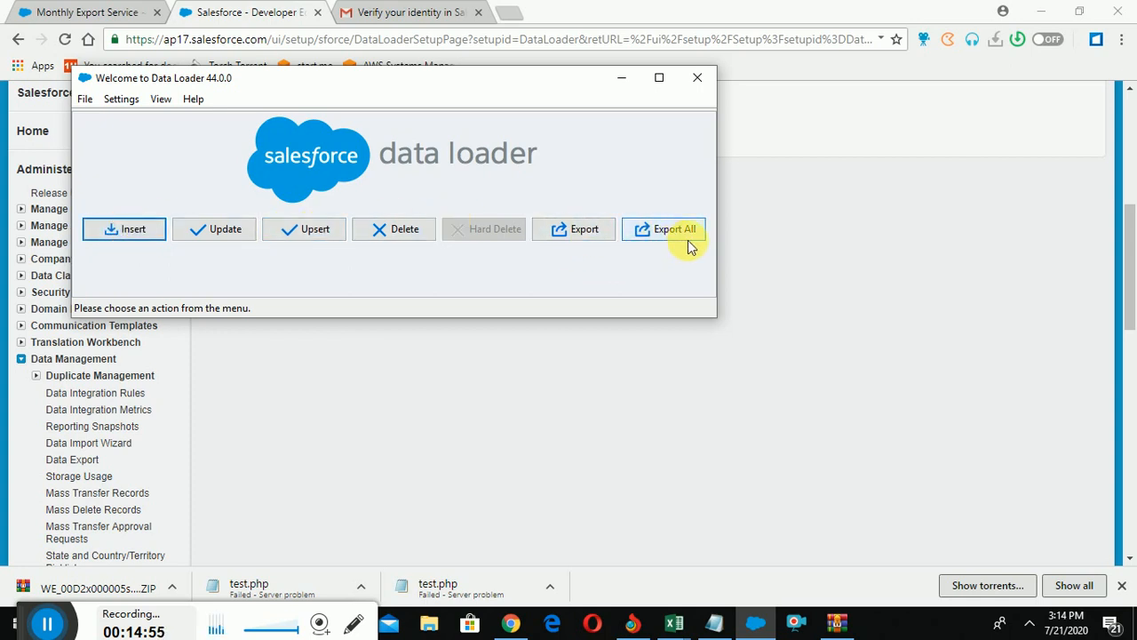
left_click(127, 235)
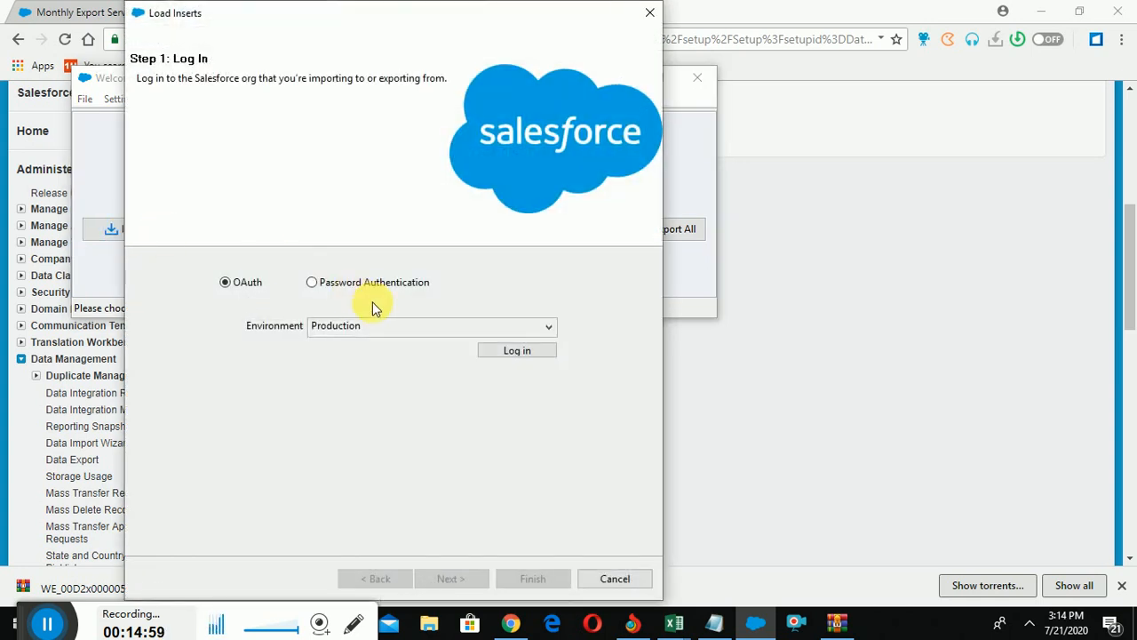
left_click(511, 355)
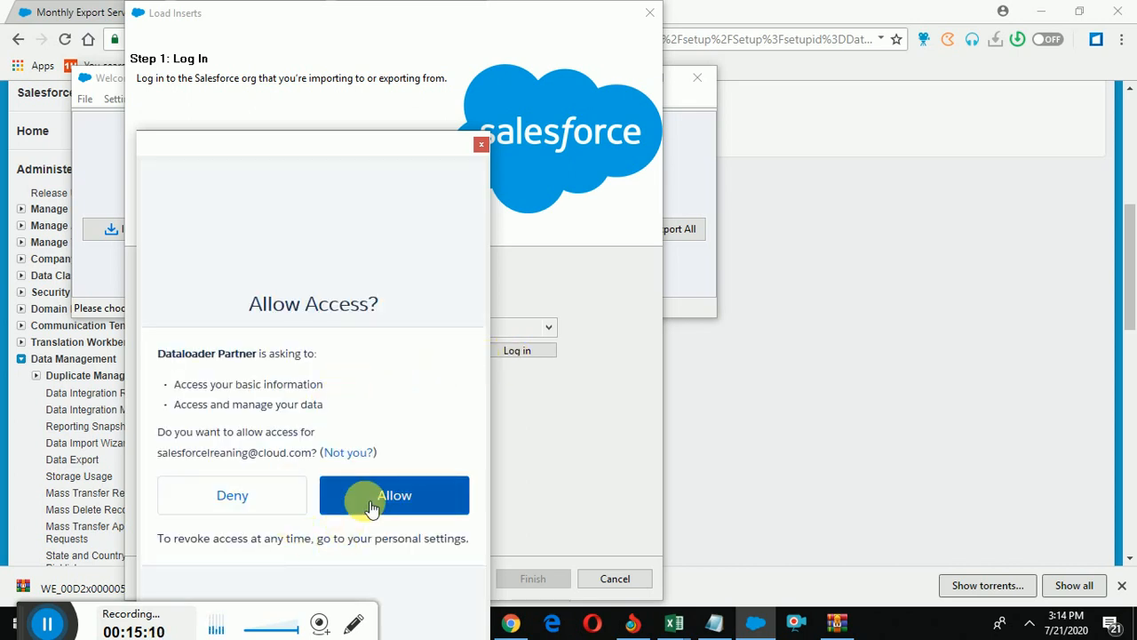
left_click(368, 504)
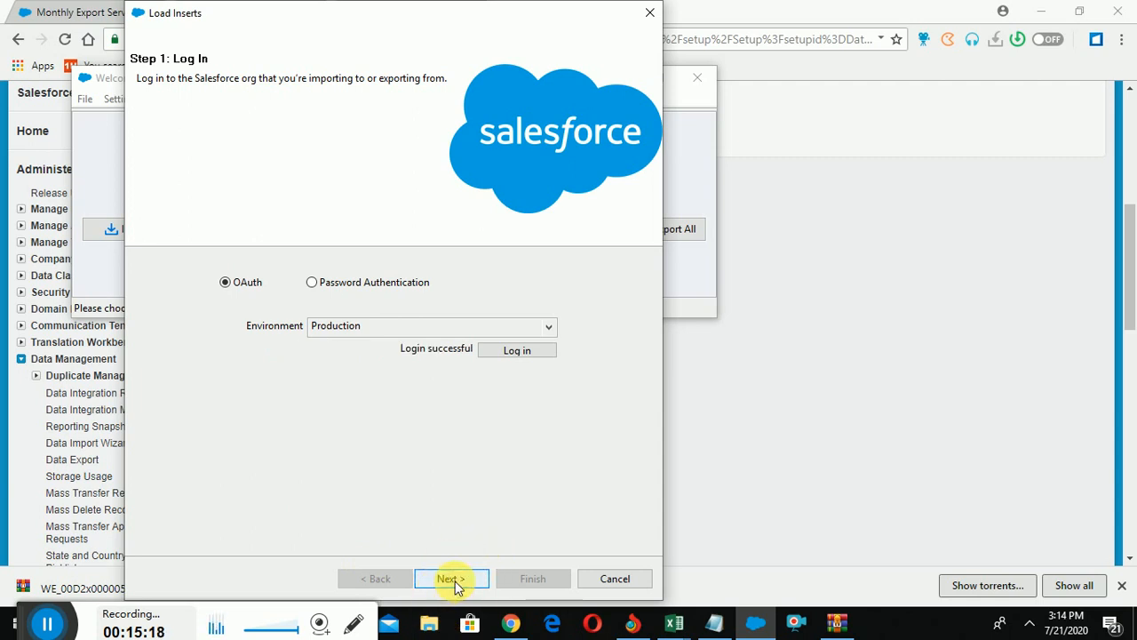
left_click(451, 578)
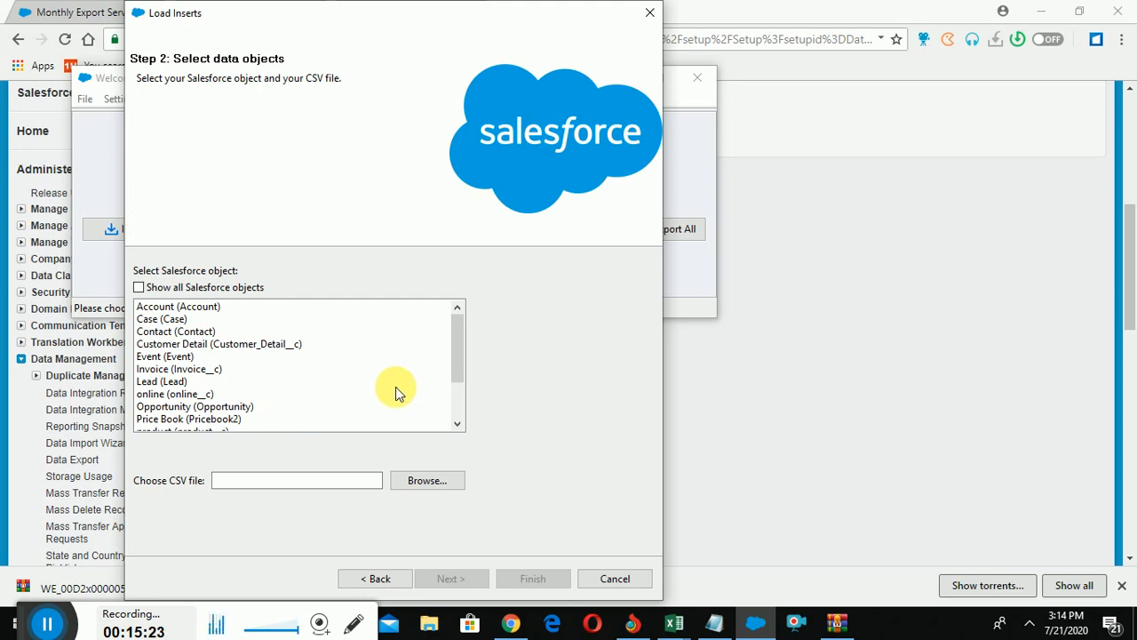
Select the Product Detail (Product_Detail__c) object and the Book1 CSV file from the Desktop as the data to insert.
left_click_drag(457, 363, 458, 398)
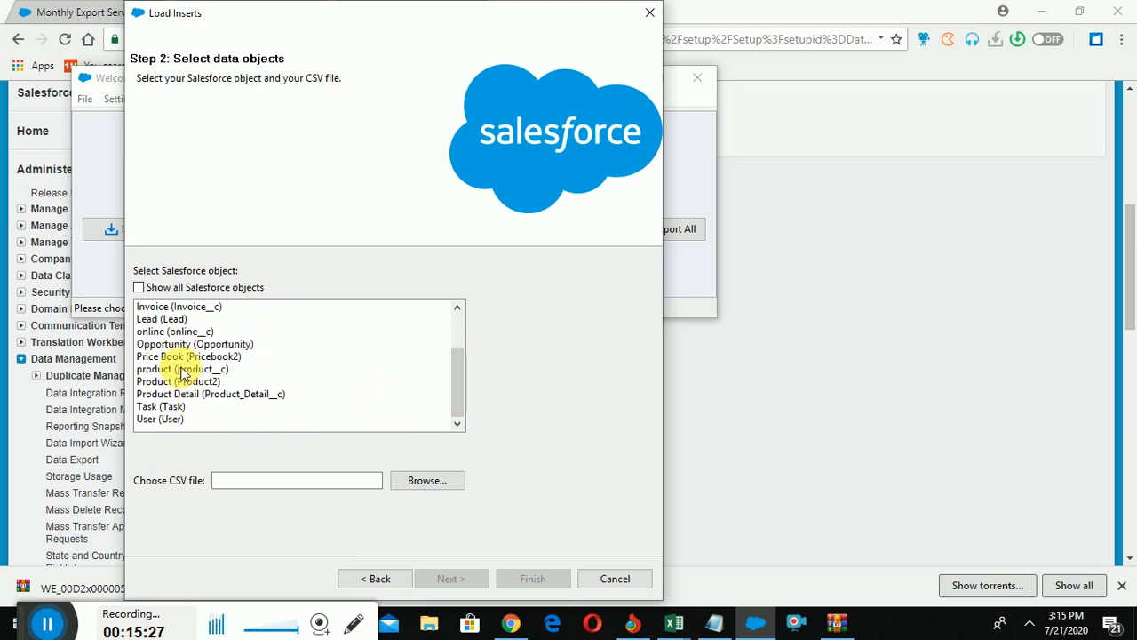
left_click(191, 393)
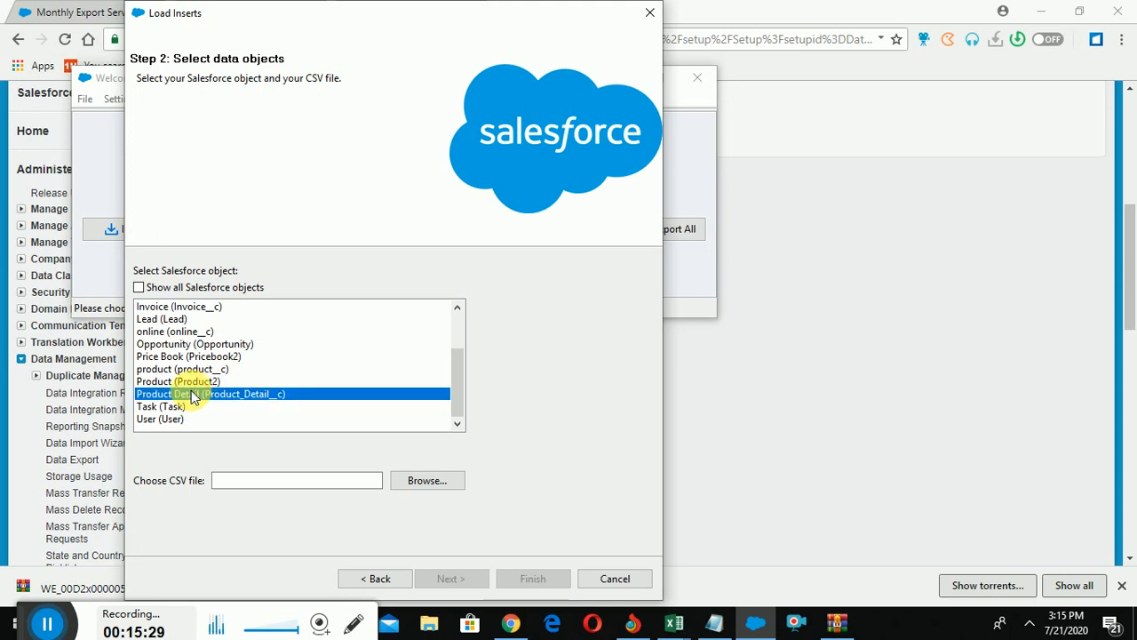
left_click(418, 482)
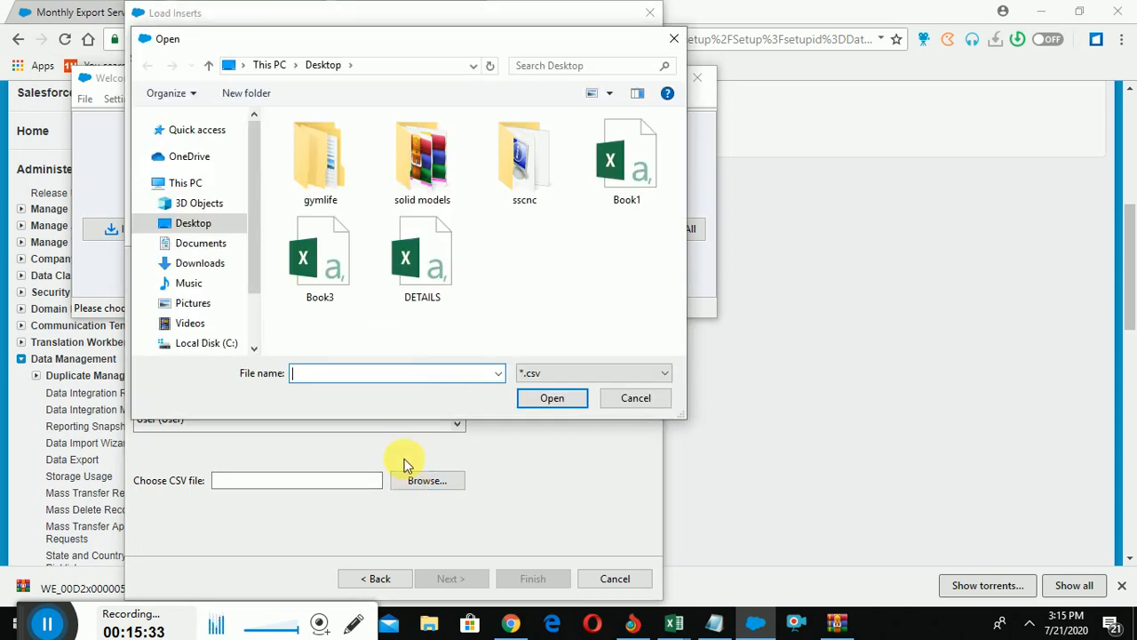
double_click(619, 182)
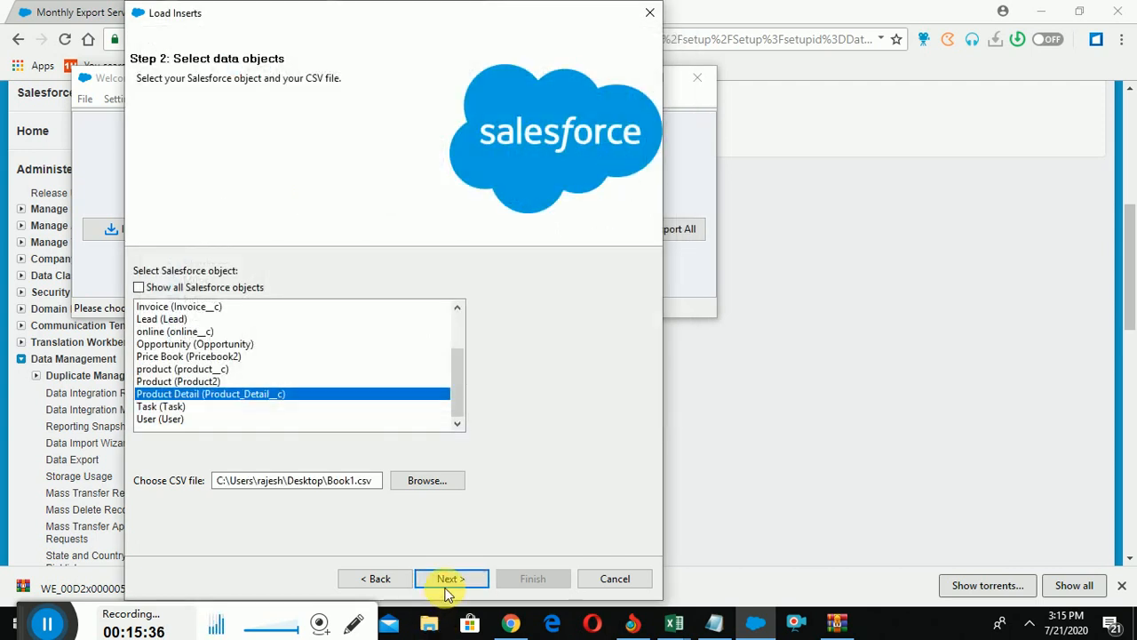
left_click(446, 585)
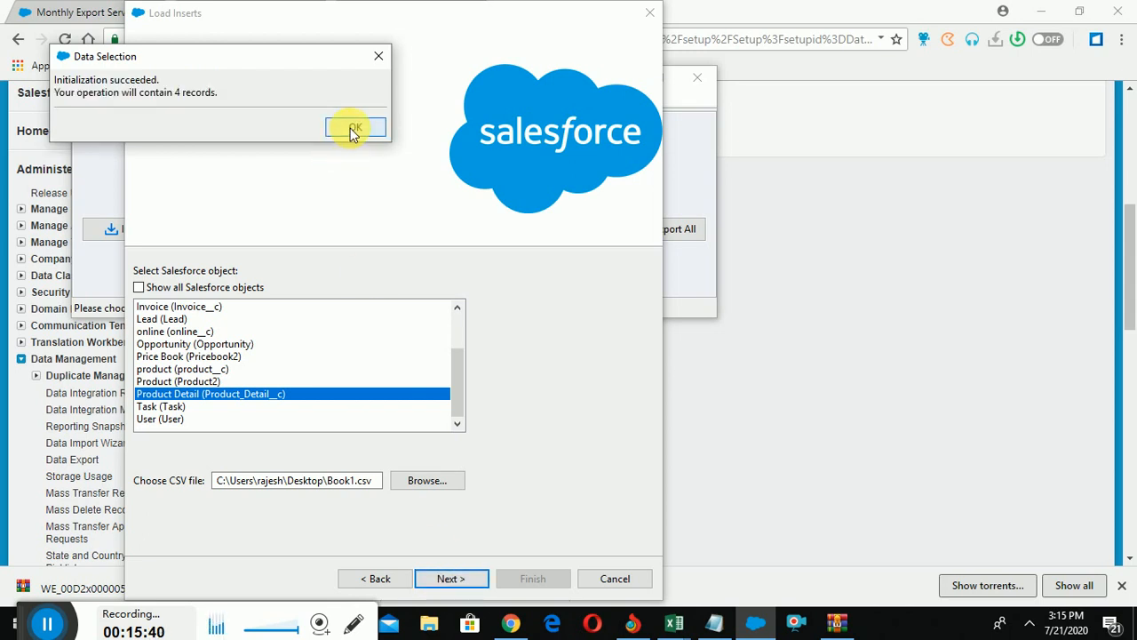
left_click(353, 130)
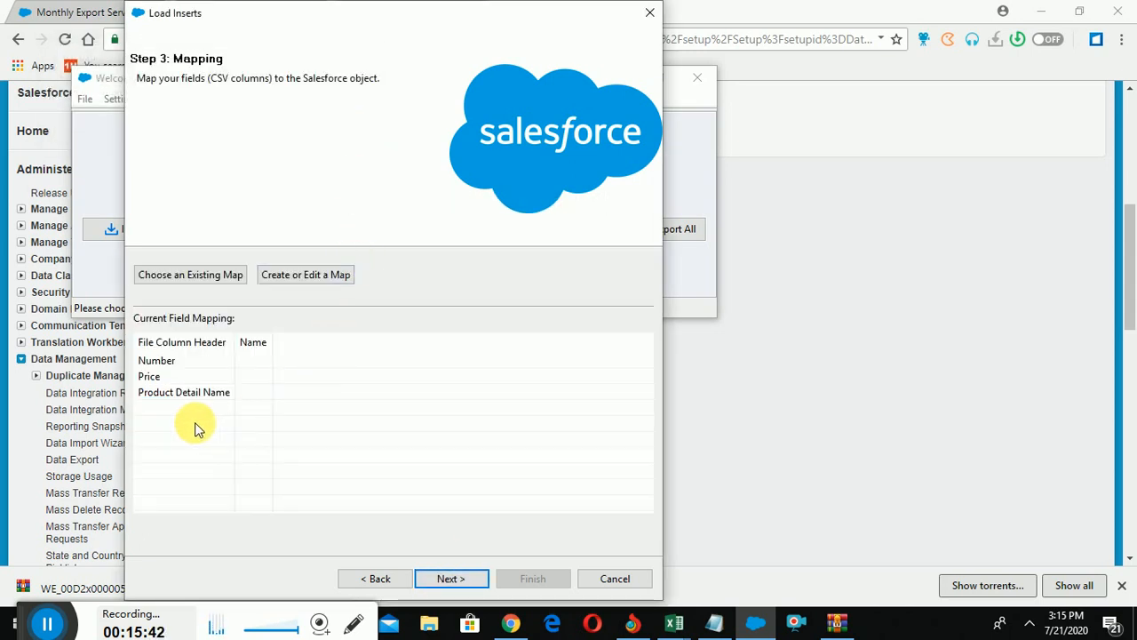
Create a field map by auto-matching the Salesforce fields to the CSV columns, and accept it.
left_click(307, 277)
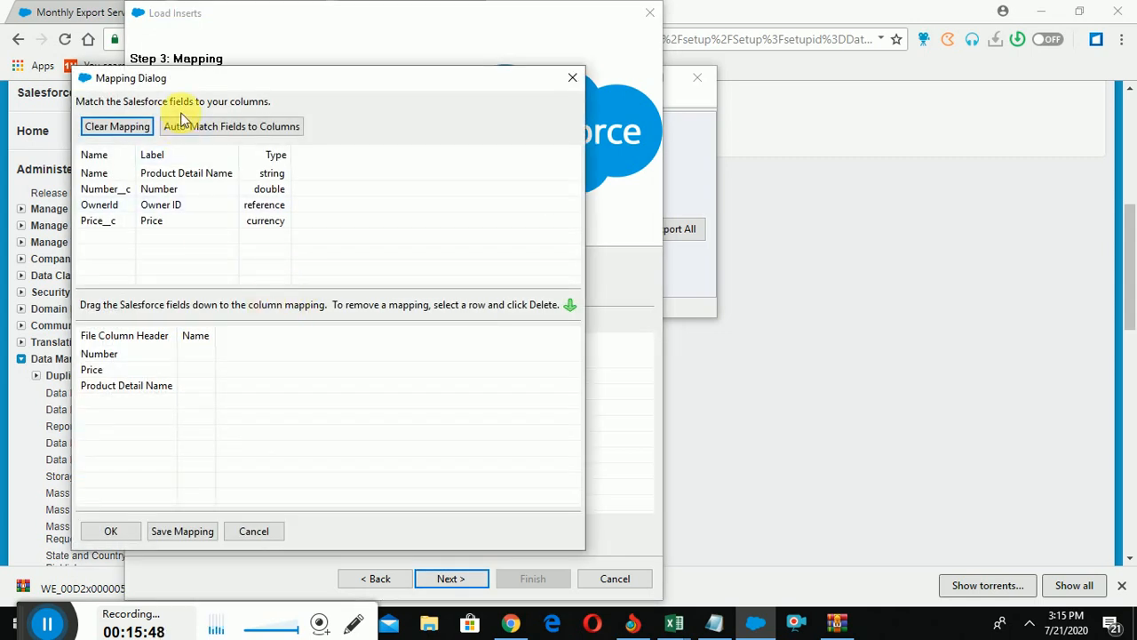
left_click(205, 129)
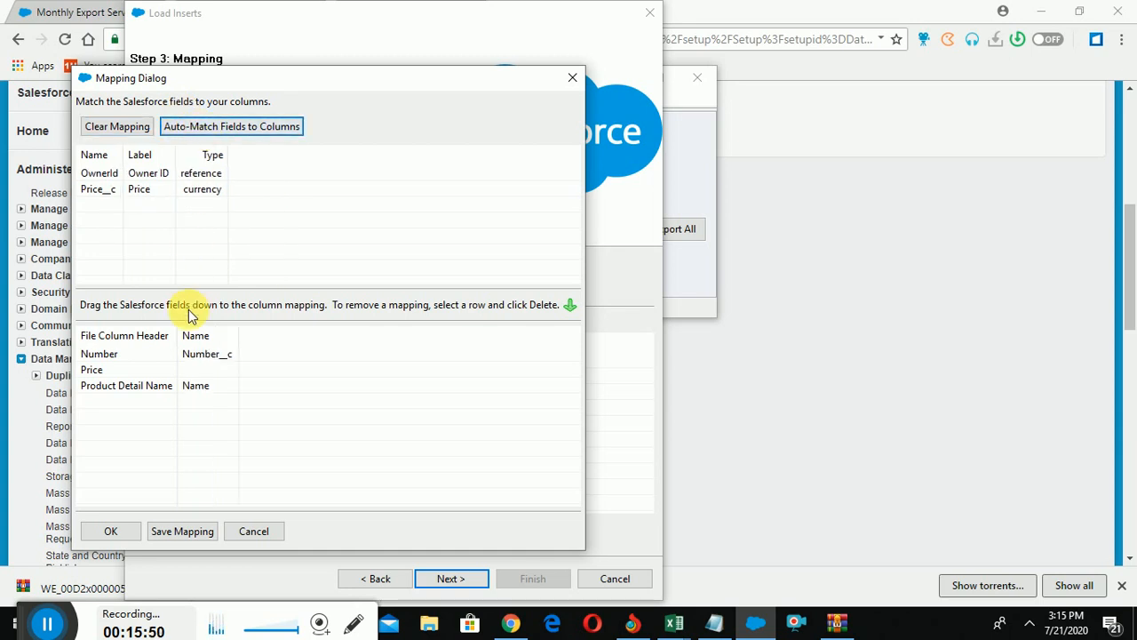
left_click(200, 371)
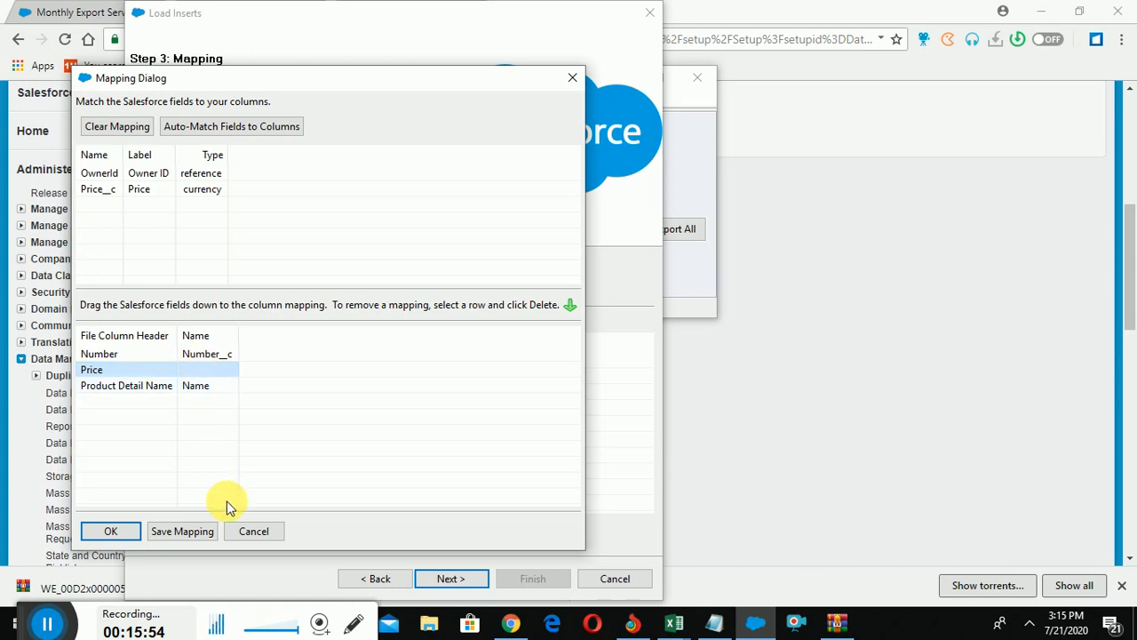
left_click(114, 531)
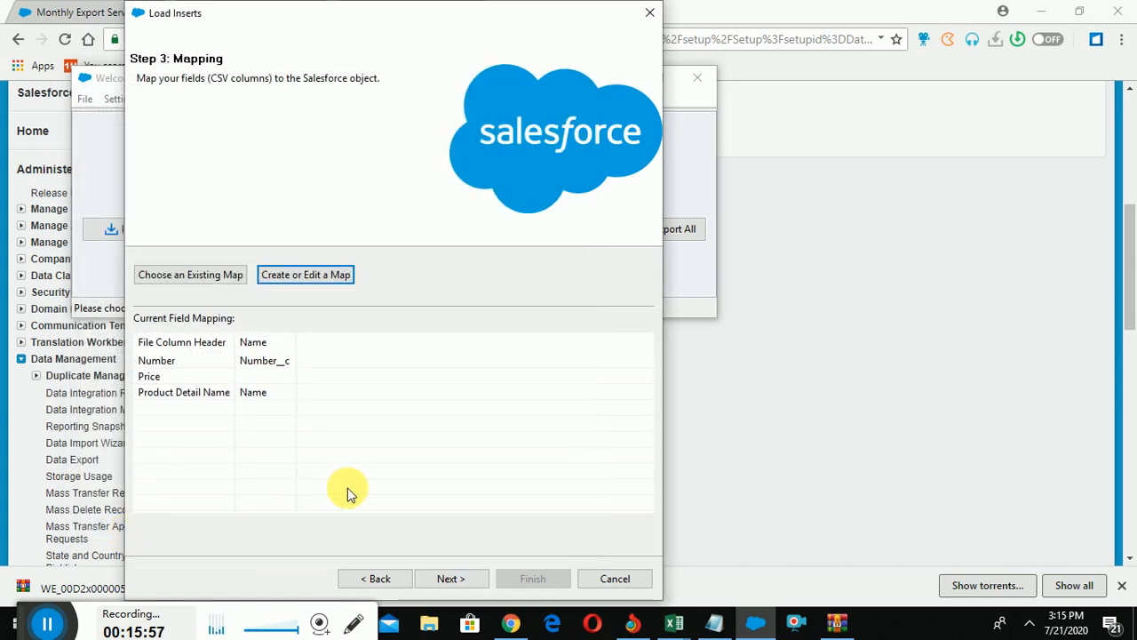
left_click(455, 579)
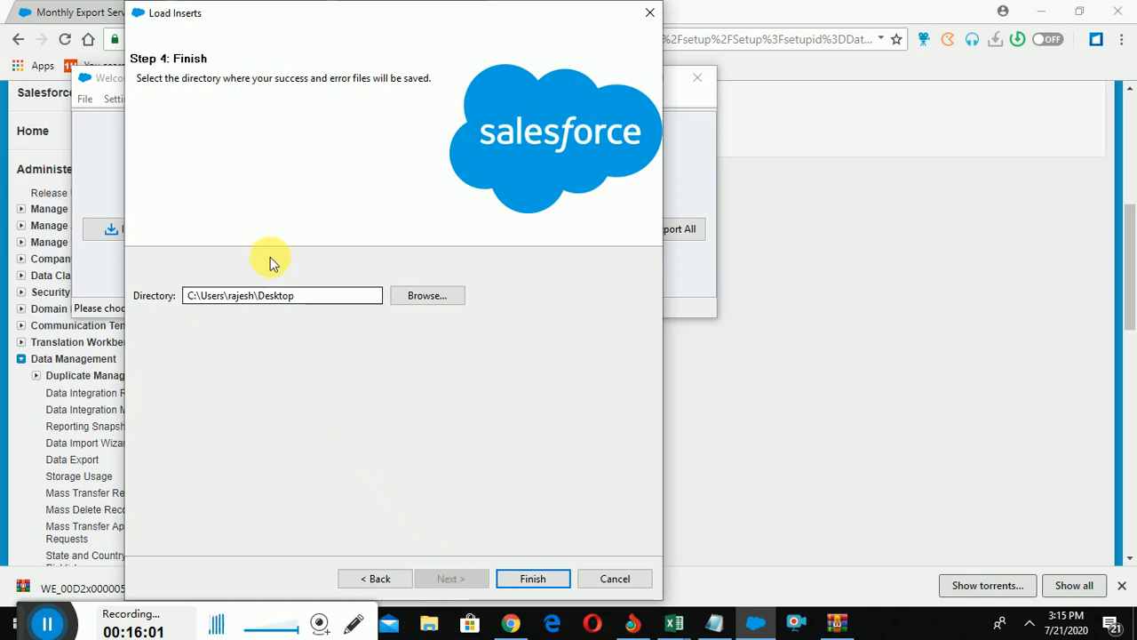
Create a new folder on the Desktop and set it as the directory for the success and error files.
left_click(318, 296)
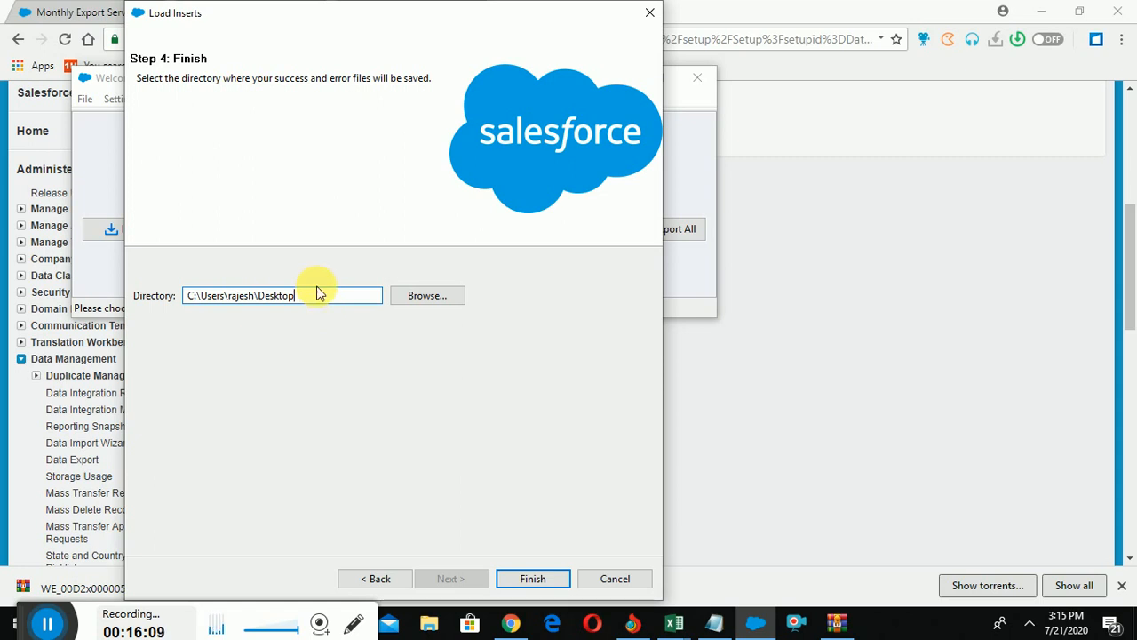
left_click(420, 295)
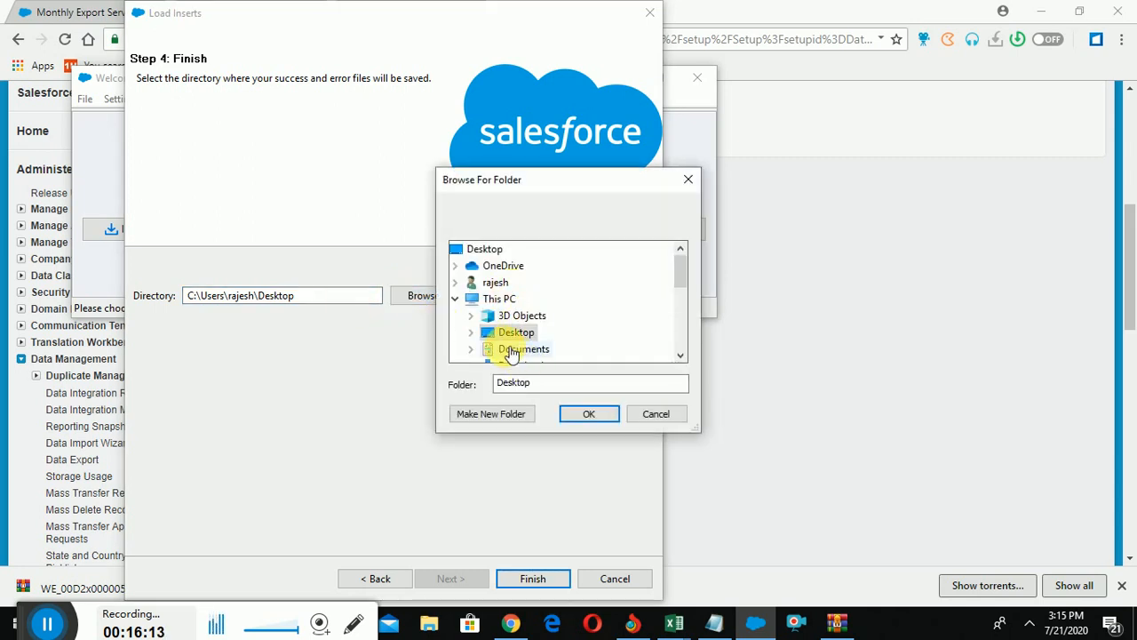
left_click(495, 415)
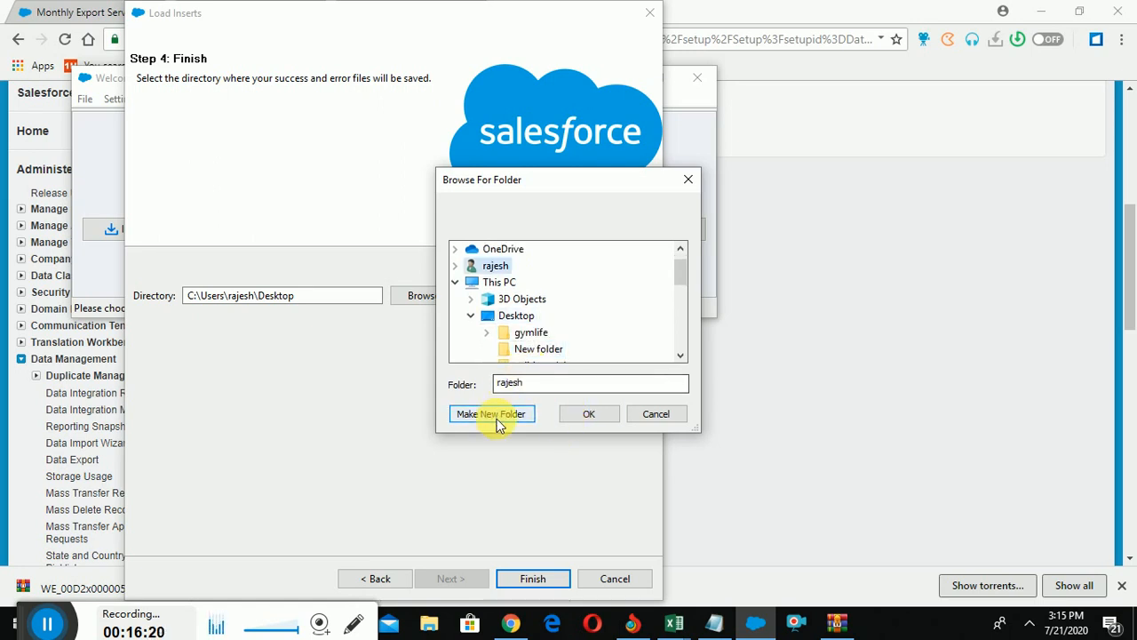
left_click(549, 350)
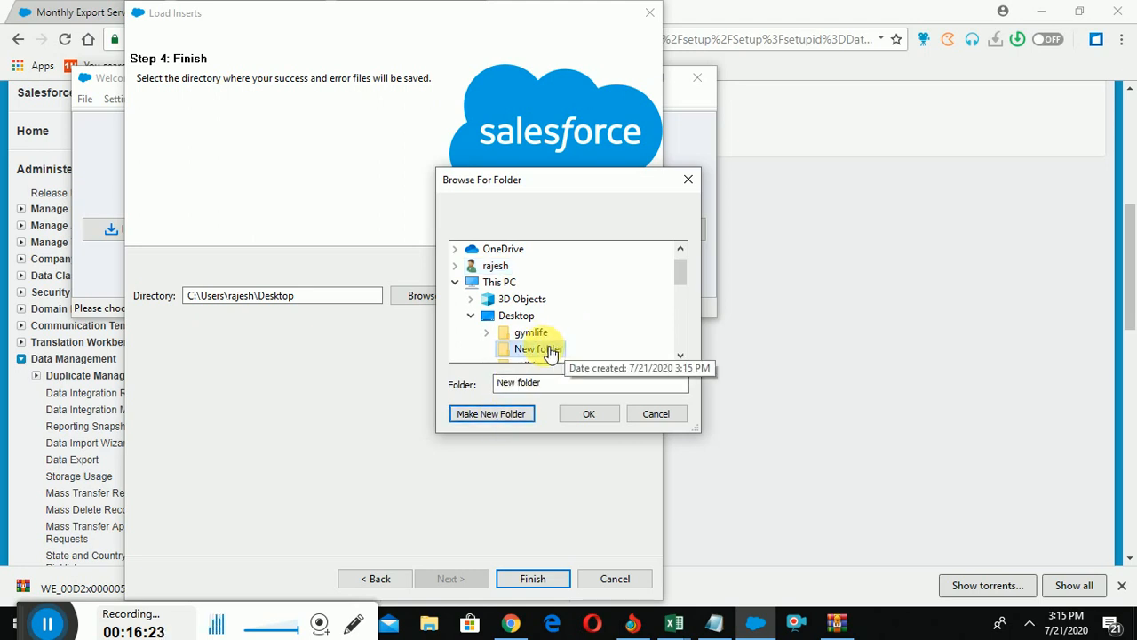
left_click(602, 413)
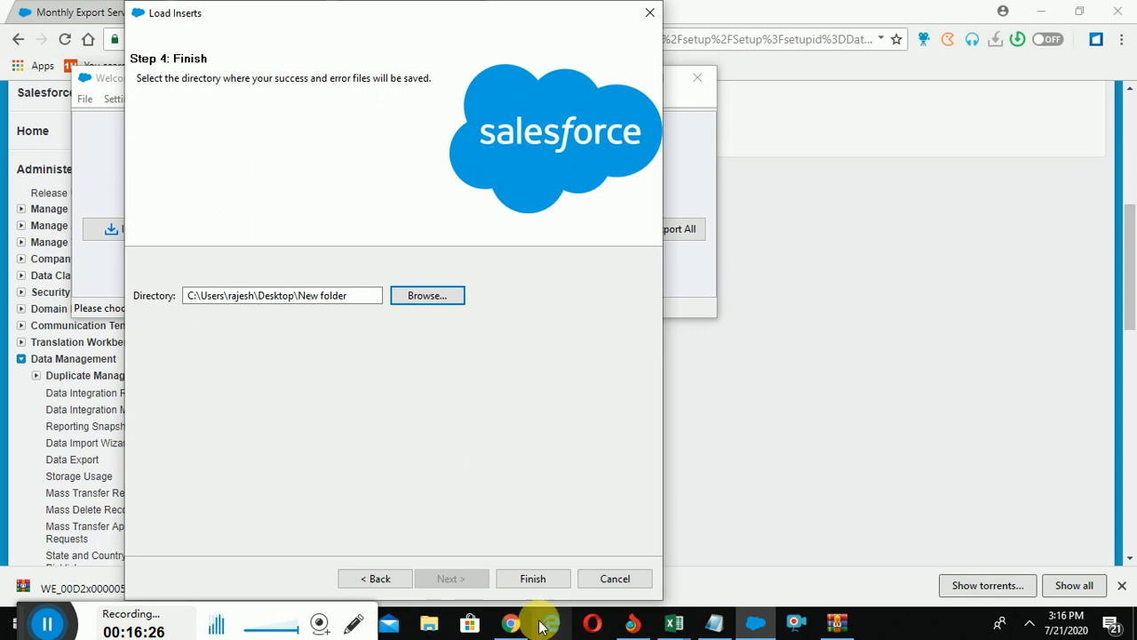
Run the insert of the new Product Detail records and view the successfully inserted rows.
left_click(534, 582)
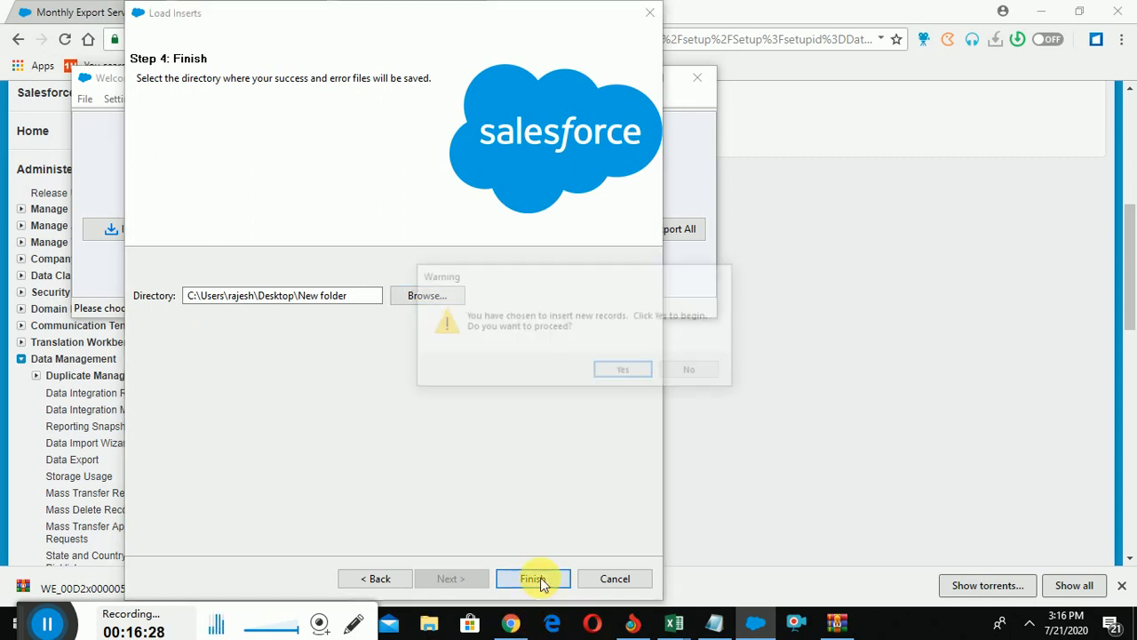
left_click(622, 371)
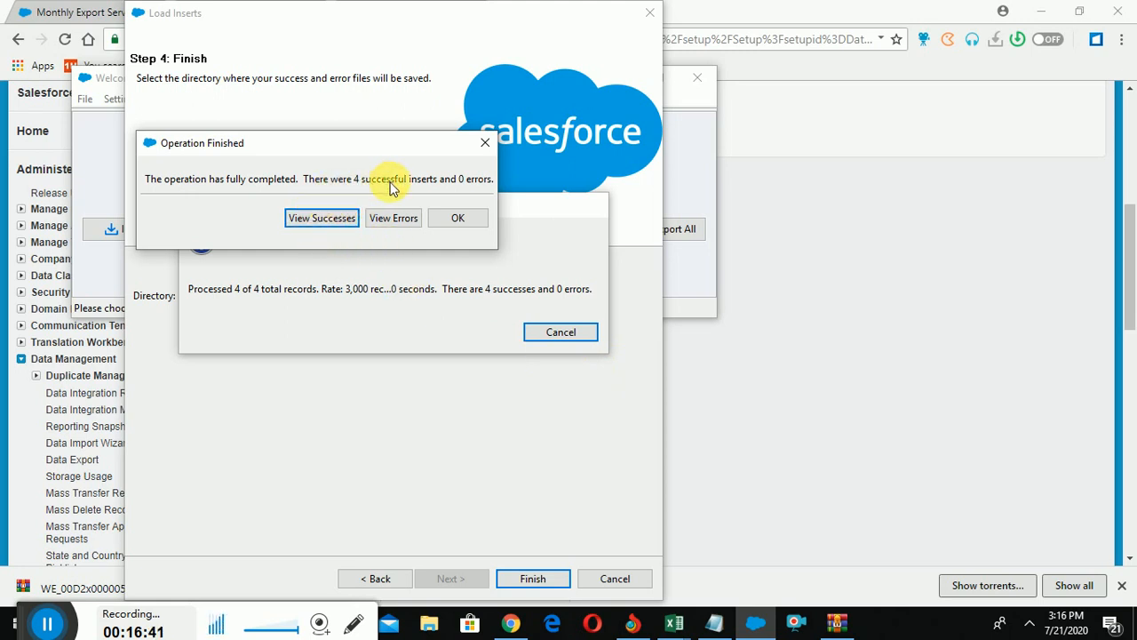
left_click(334, 220)
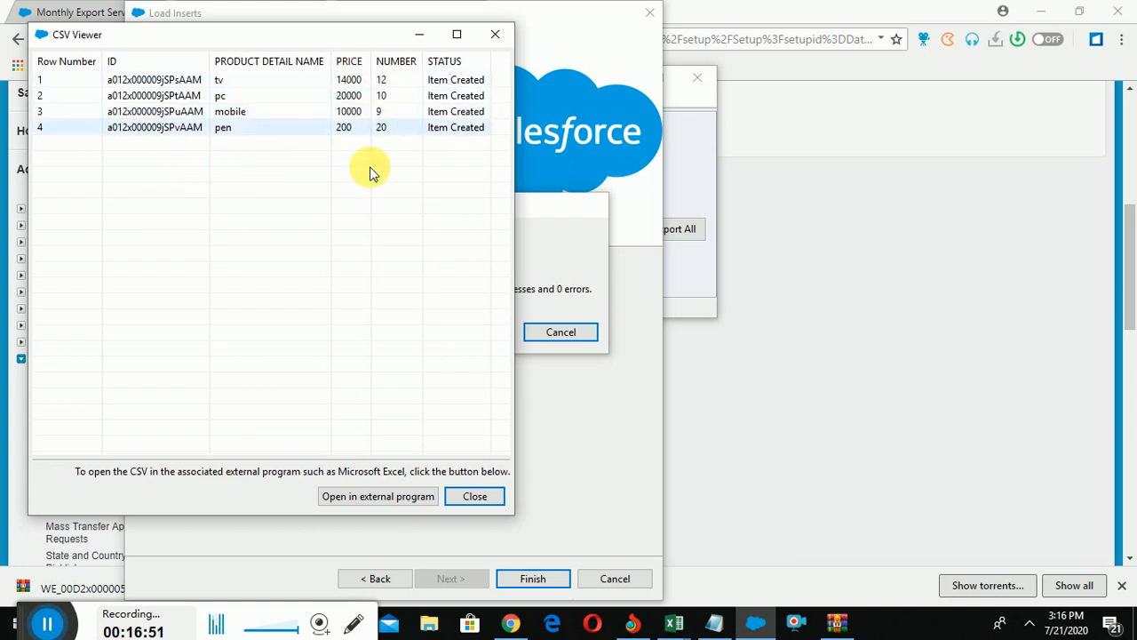
Close the list of inserted rows and dismiss the results of the insert operation.
left_click(468, 499)
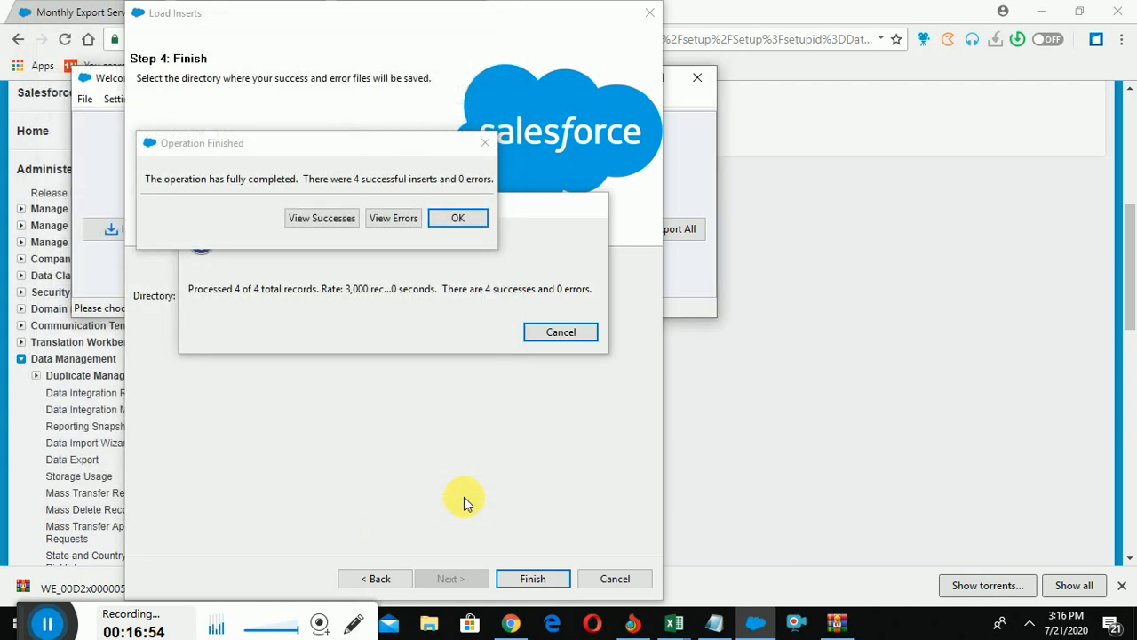
left_click(457, 222)
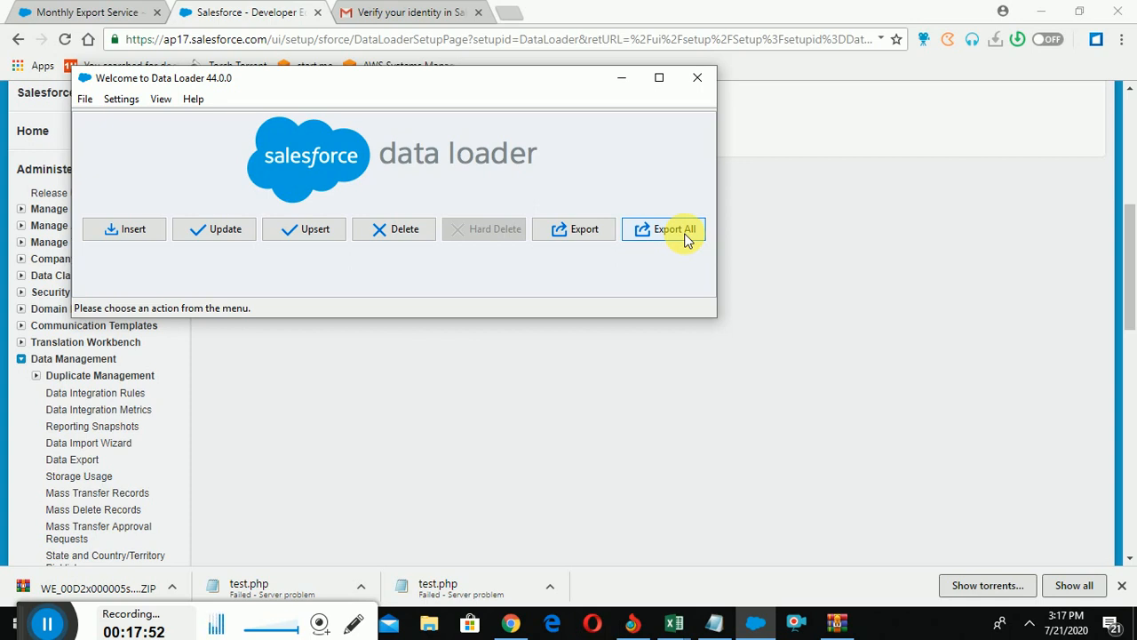
Start an Export of the Product Detail (Product_Detail__c) object to extract.csv, replacing the existing file.
left_click(567, 229)
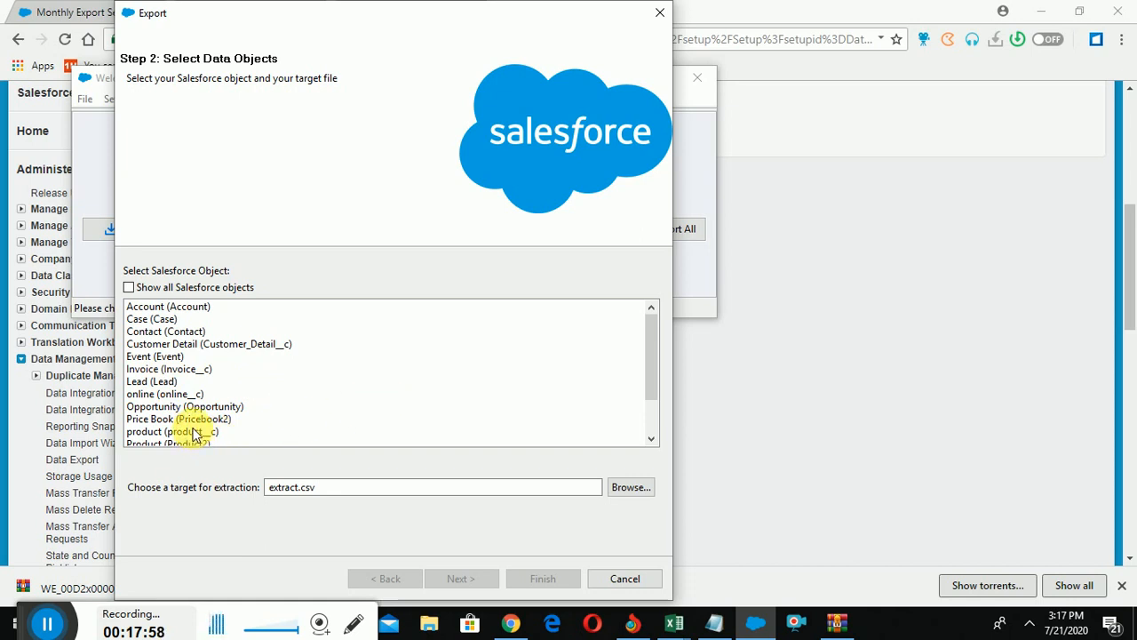
left_click(647, 366)
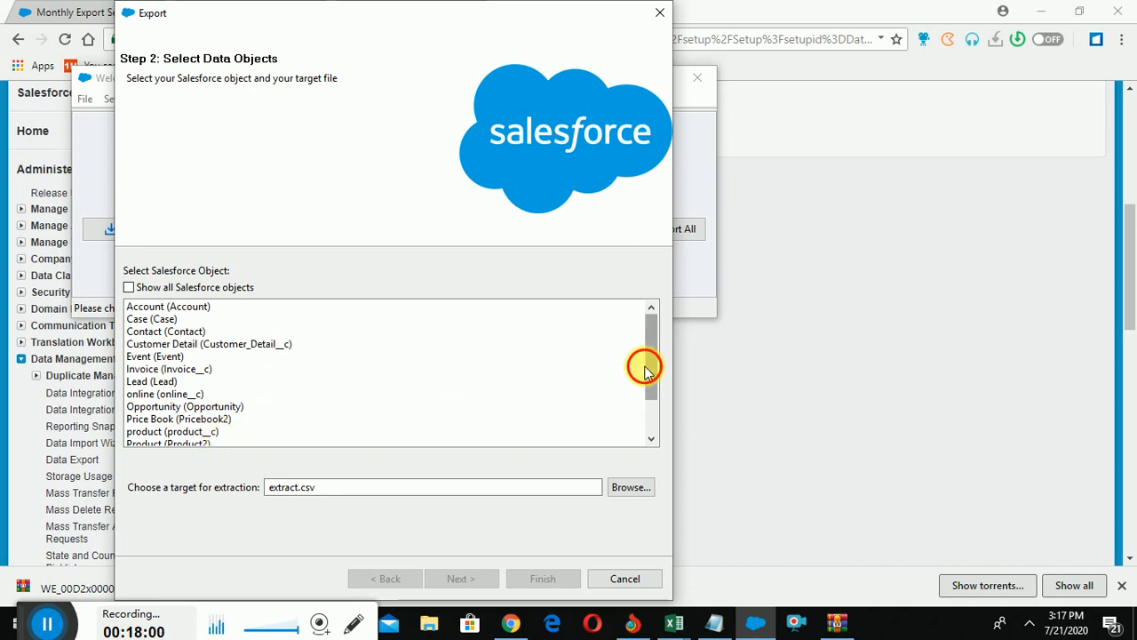
left_click_drag(647, 366, 655, 399)
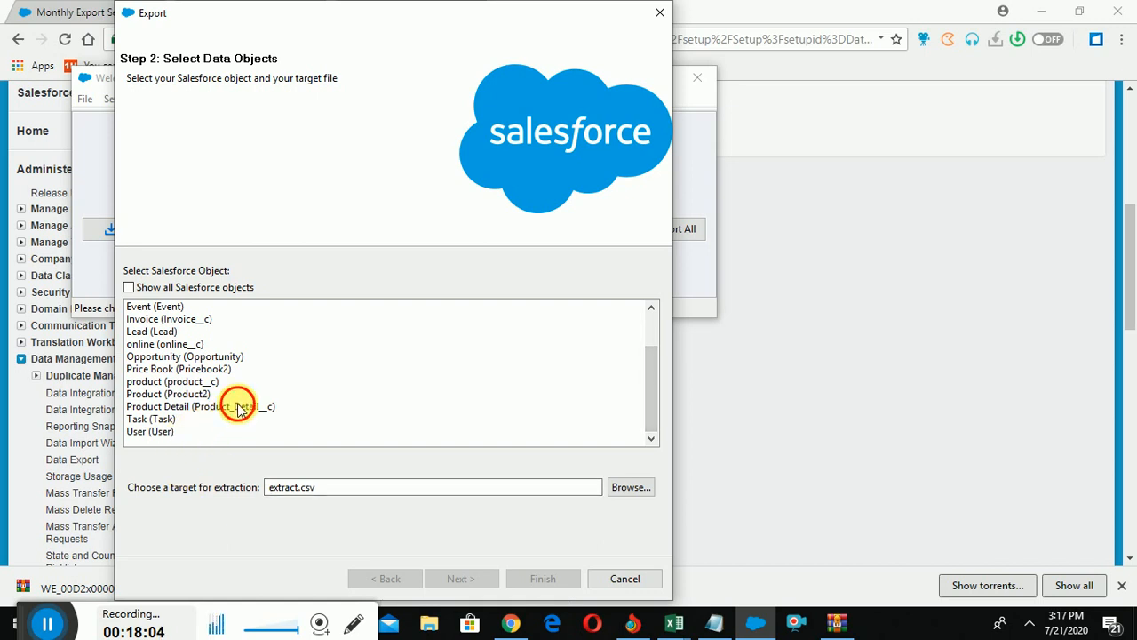
left_click(247, 411)
left_click(484, 582)
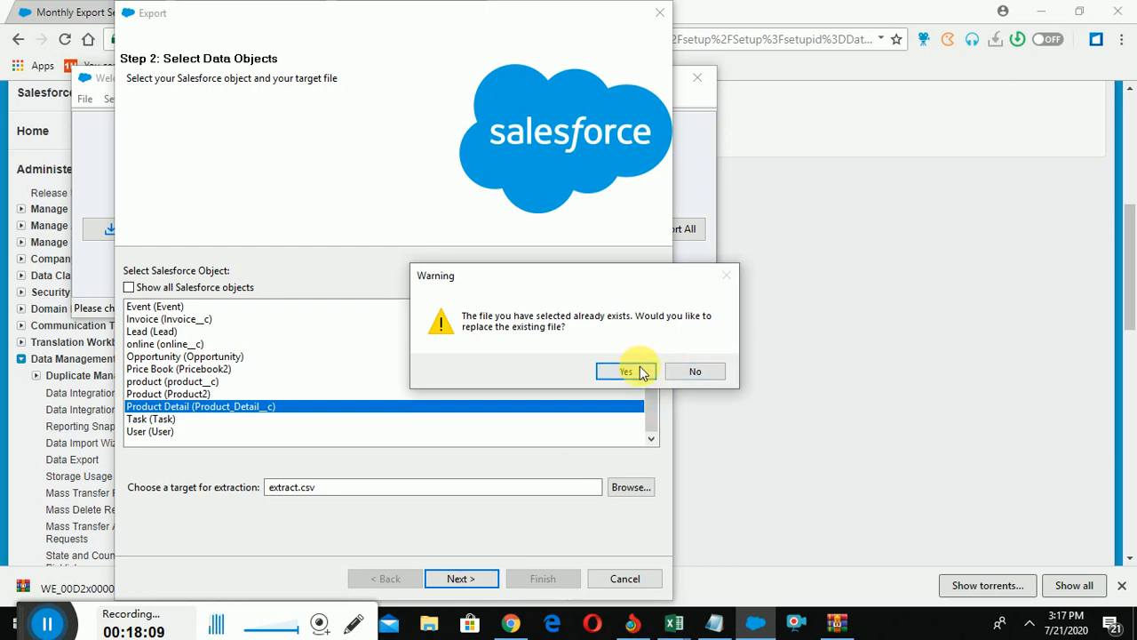
left_click(627, 372)
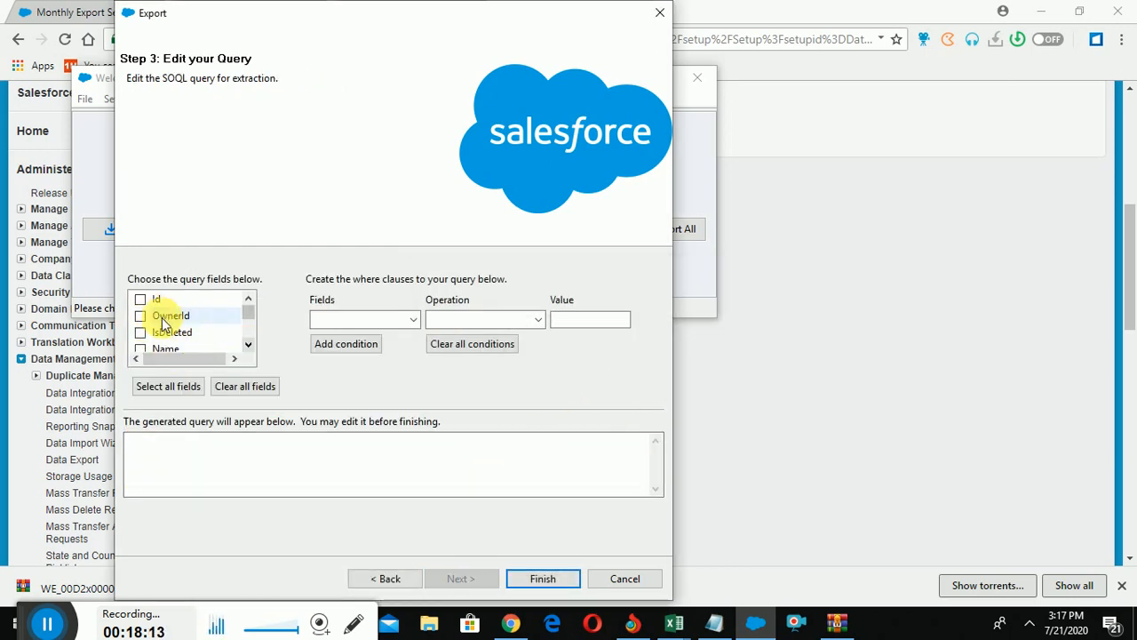
Add the fields Id, OwnerId, IsDeleted, Name, CreatedDate and CreatedById to the export query.
left_click(140, 300)
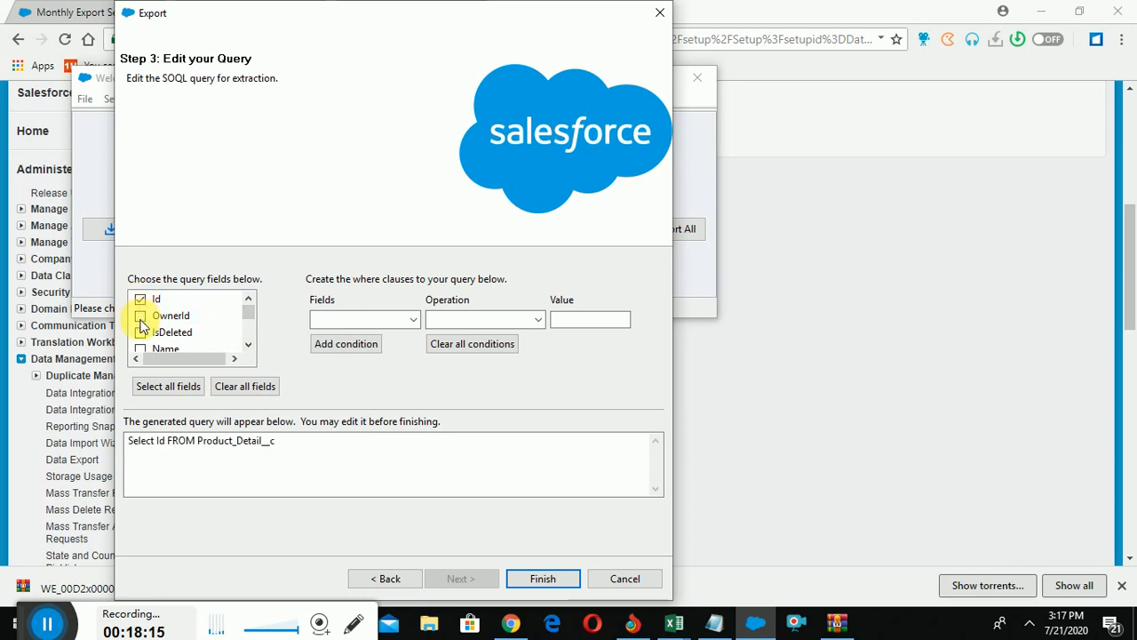
left_click(141, 316)
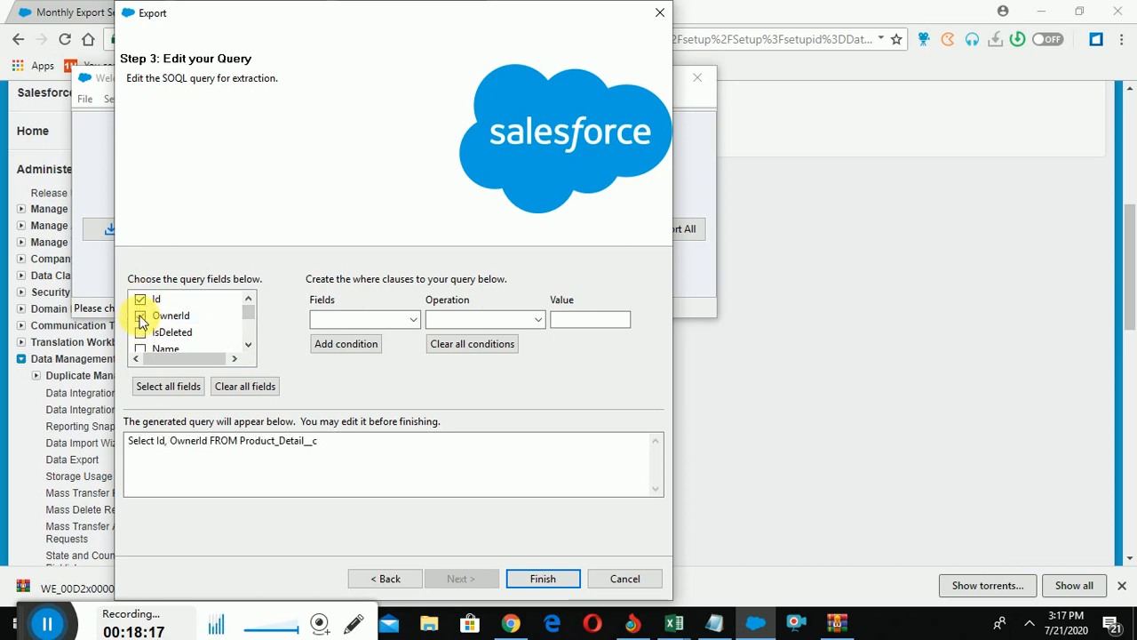
left_click(140, 332)
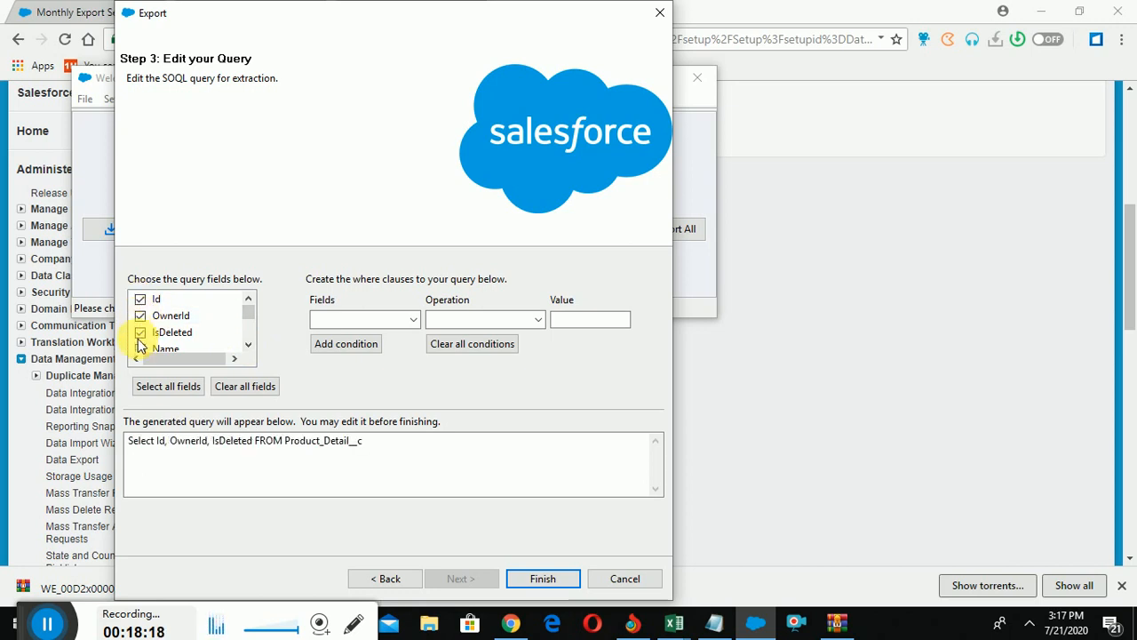
left_click(248, 345)
left_click(247, 345)
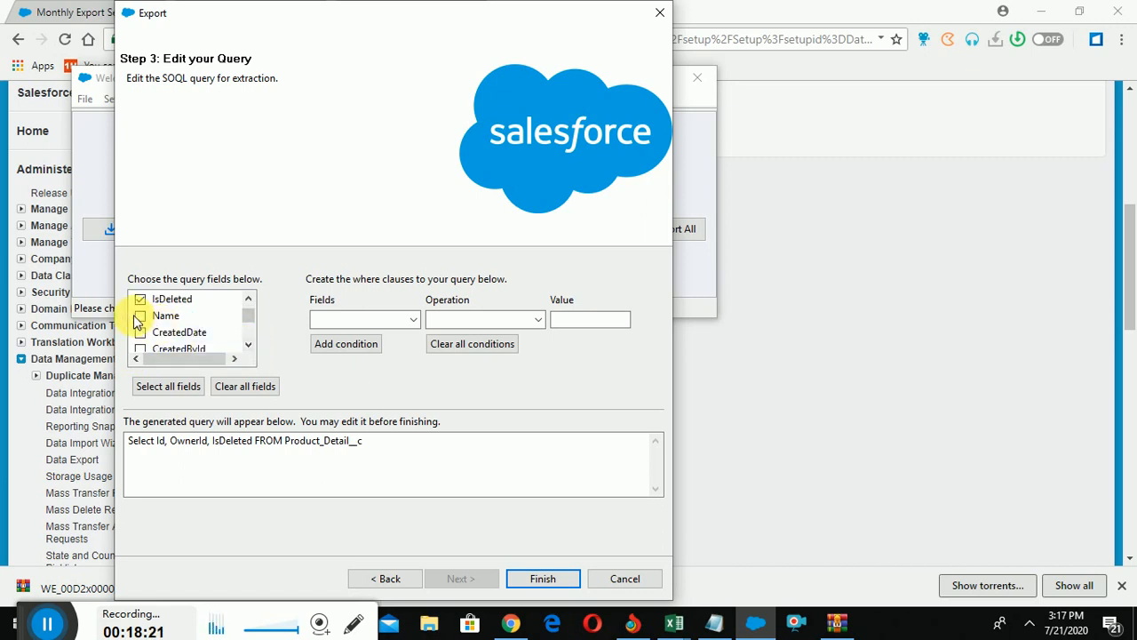
left_click(140, 316)
left_click(141, 333)
left_click(141, 349)
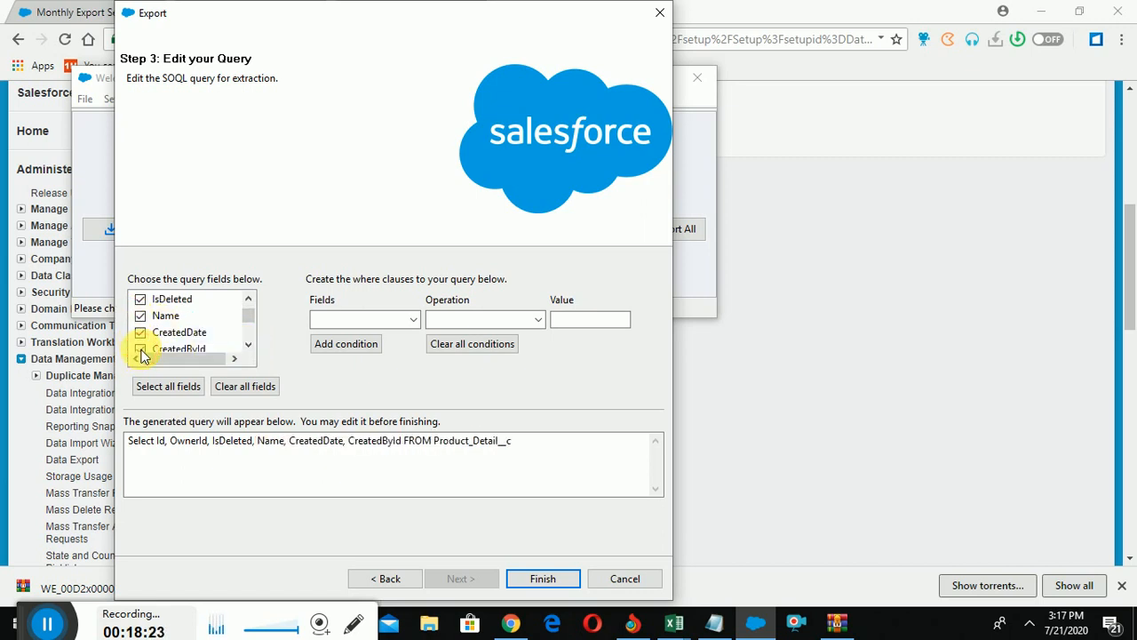
Run the Product Detail export, view the extracted records, and close the results.
left_click(545, 579)
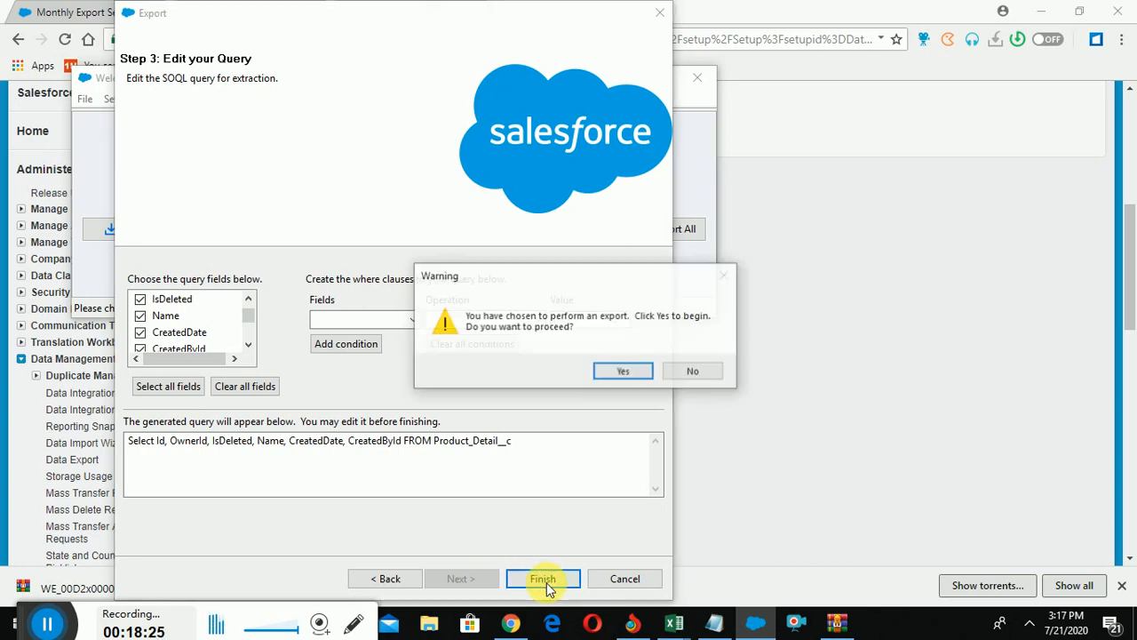
left_click(625, 371)
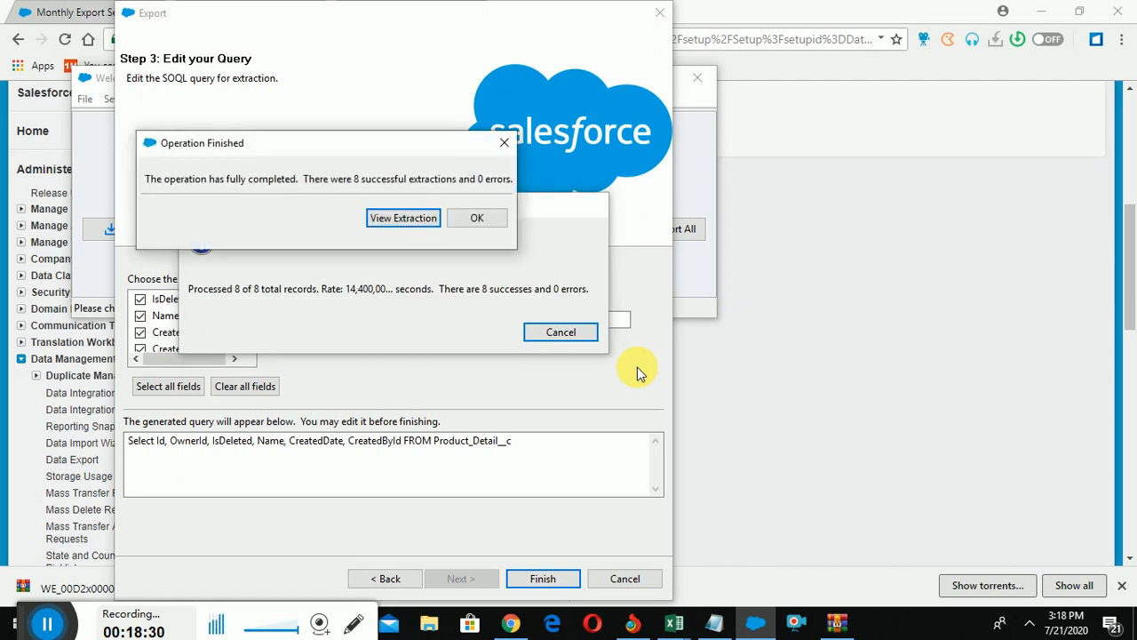
left_click(400, 218)
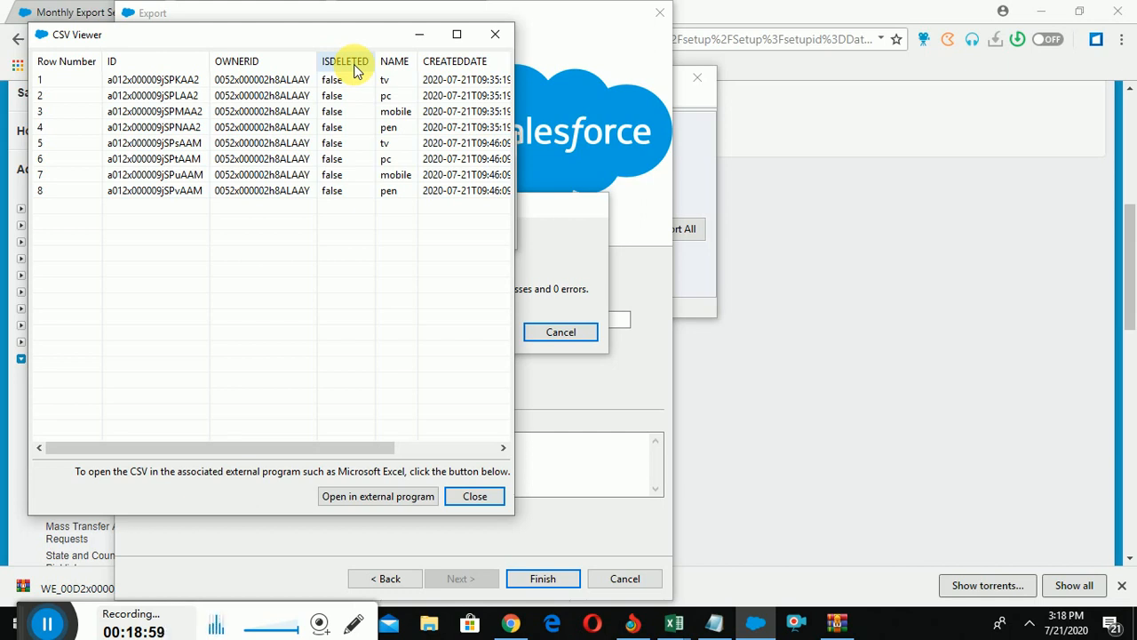
left_click(472, 499)
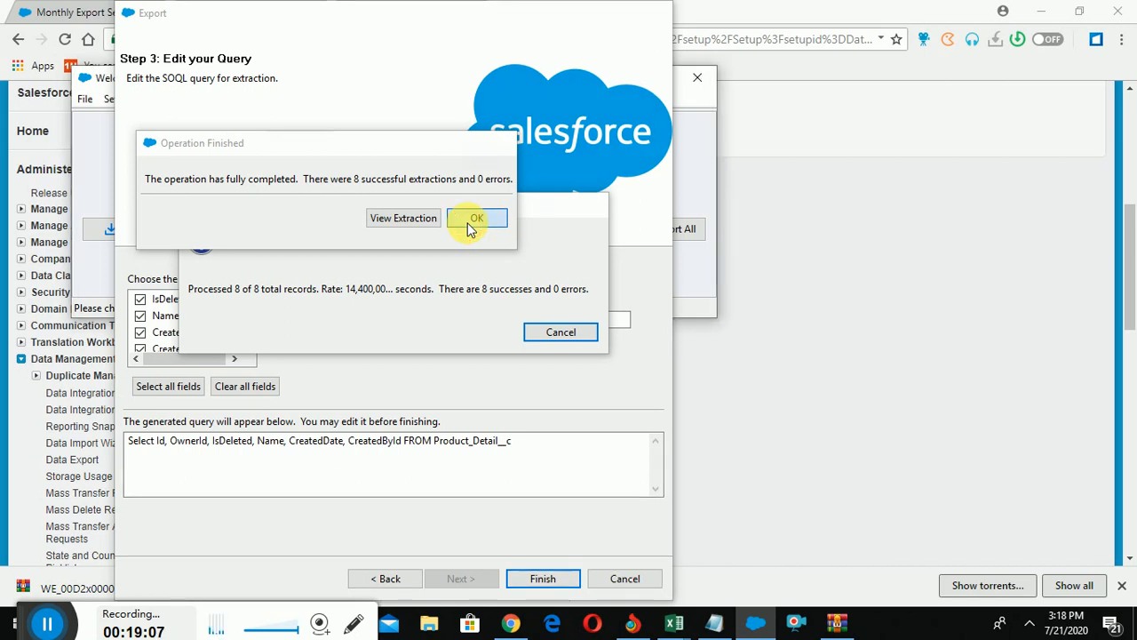
left_click(471, 223)
Start an Export All of the Product Detail (Product_Detail__c) object to extract.csv, replacing the existing file.
left_click(666, 228)
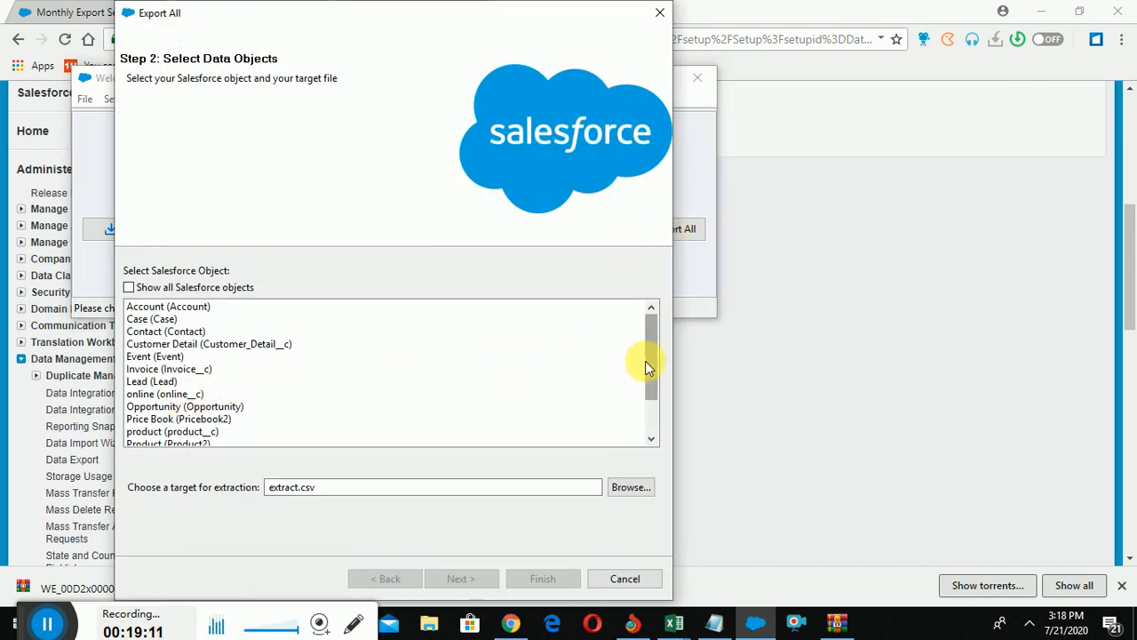
left_click_drag(650, 361, 657, 451)
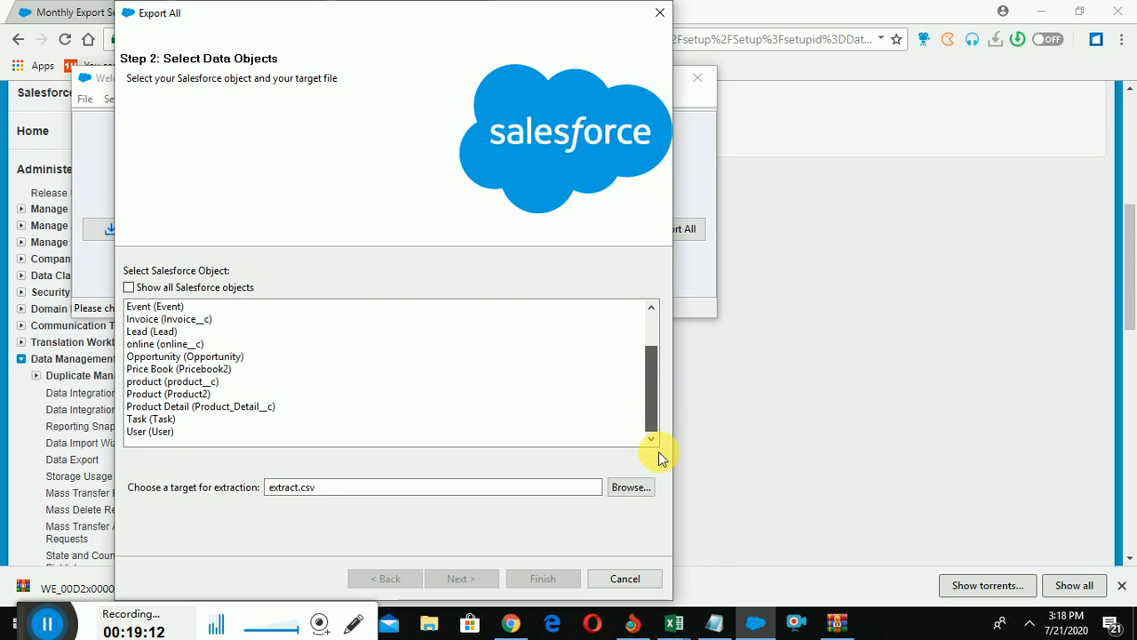
left_click(195, 406)
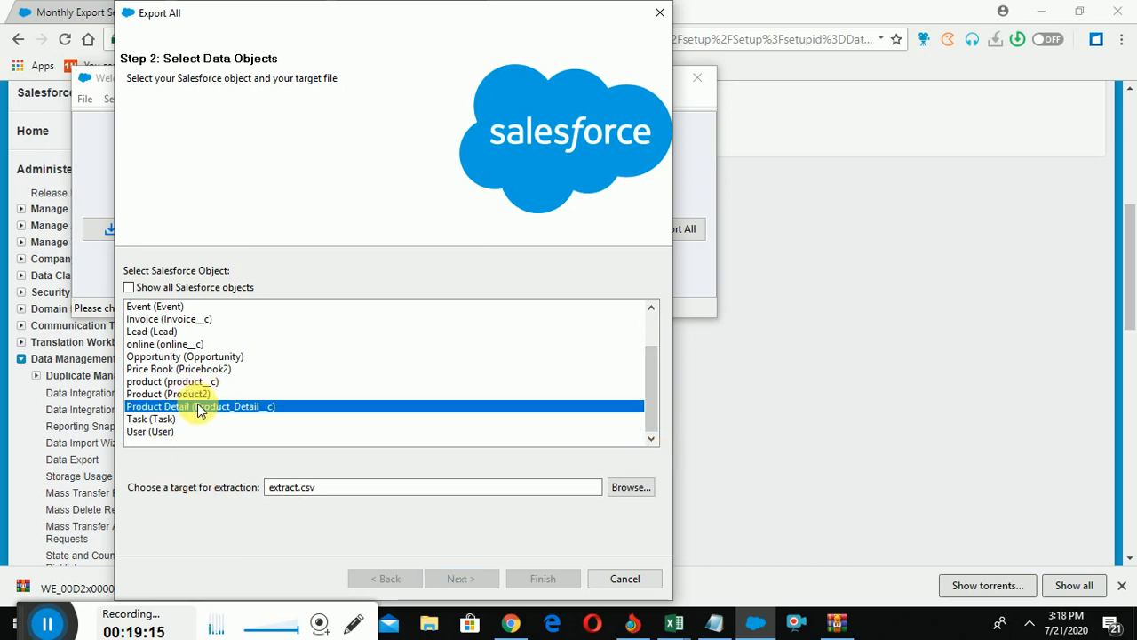
left_click(464, 580)
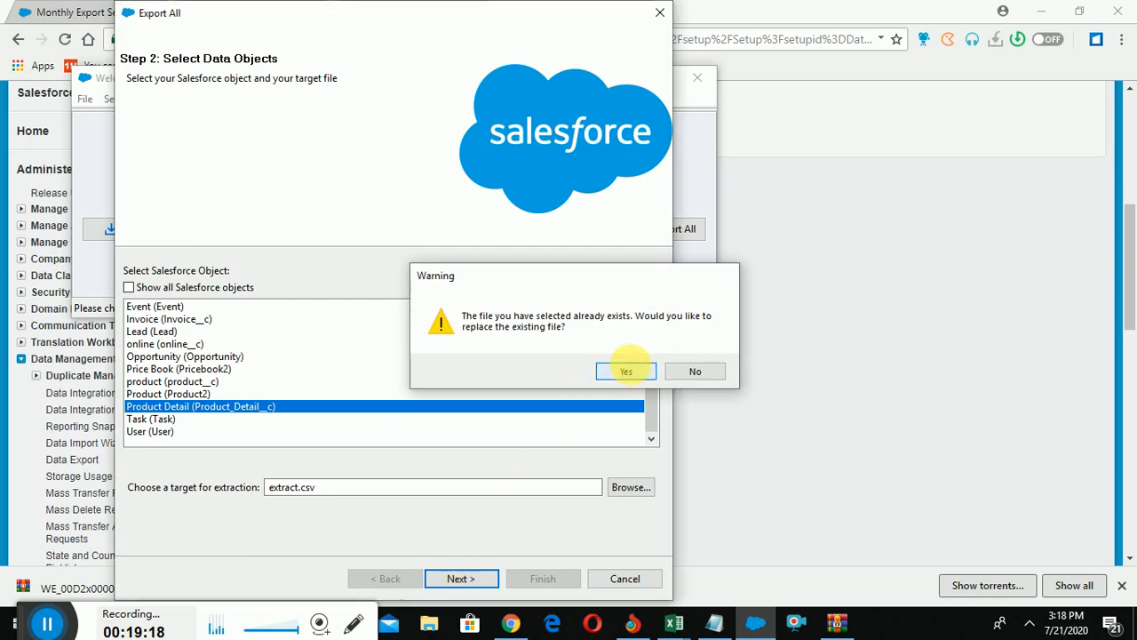
left_click(628, 371)
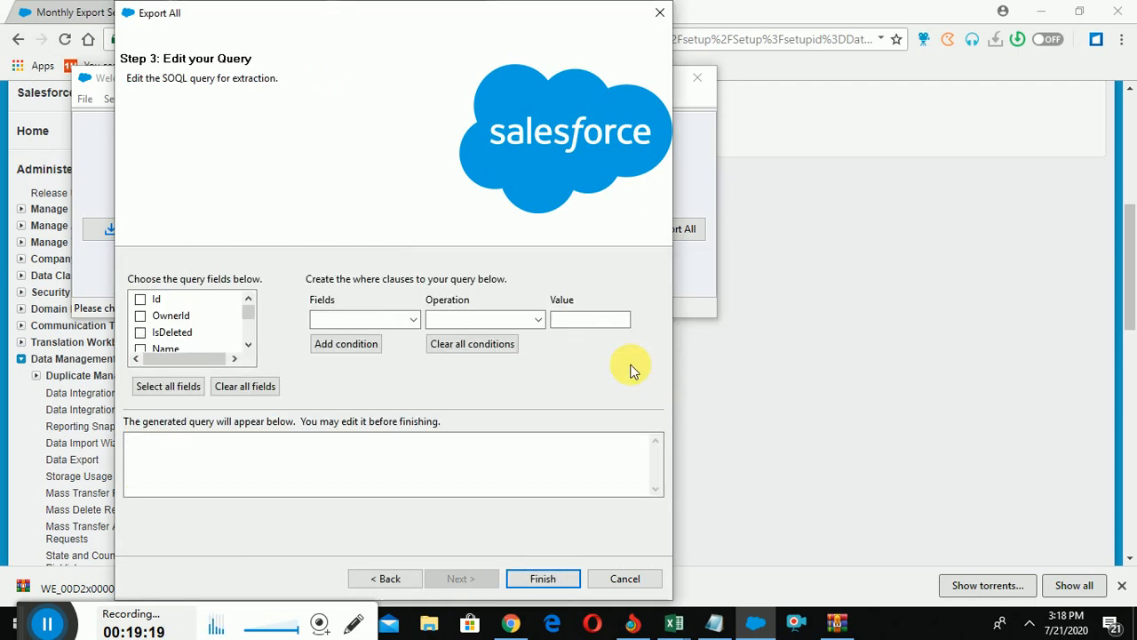
Include the fields Id, OwnerId, IsDeleted and Name in the Export All query.
left_click(140, 299)
left_click(140, 332)
left_click(140, 315)
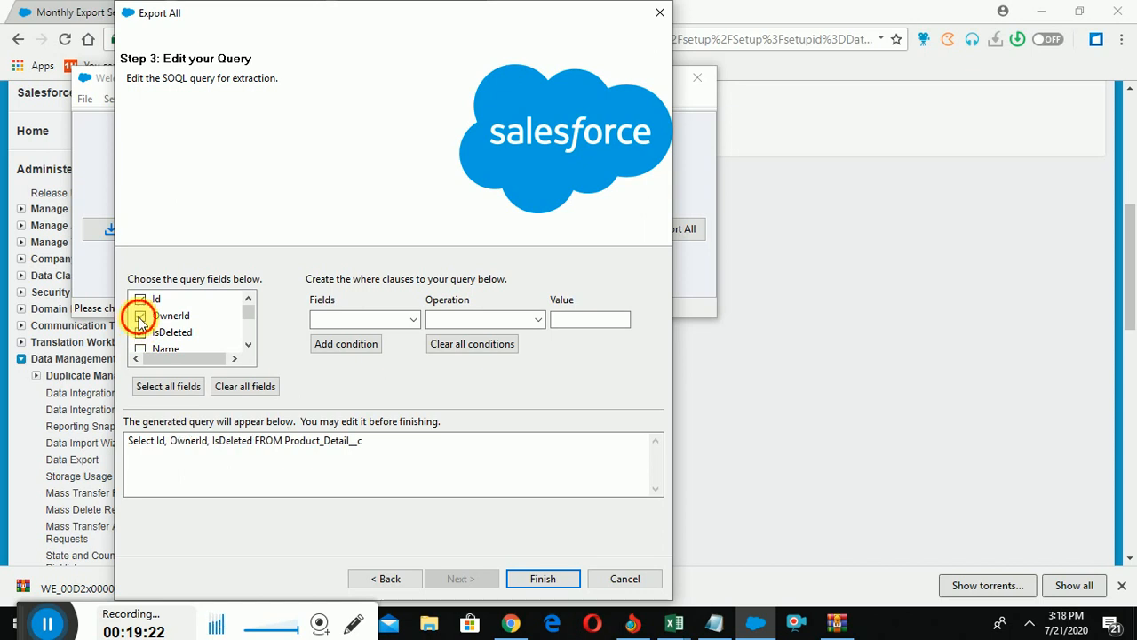
left_click(140, 349)
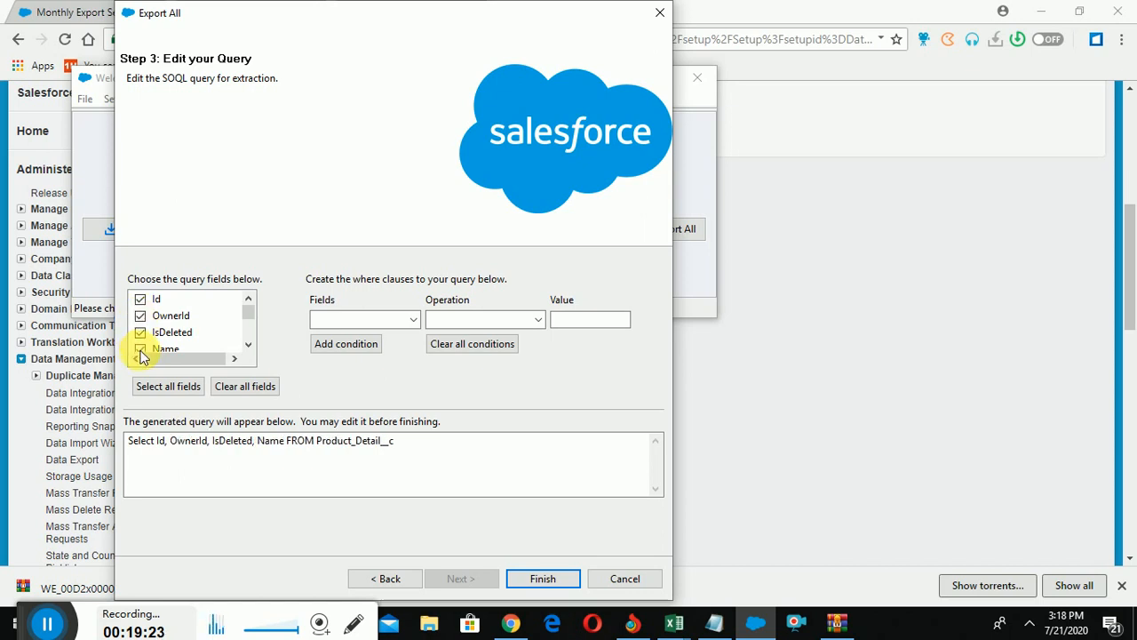
Run the export of all Product Detail records including deleted ones, view the extraction, and close the results.
left_click(556, 575)
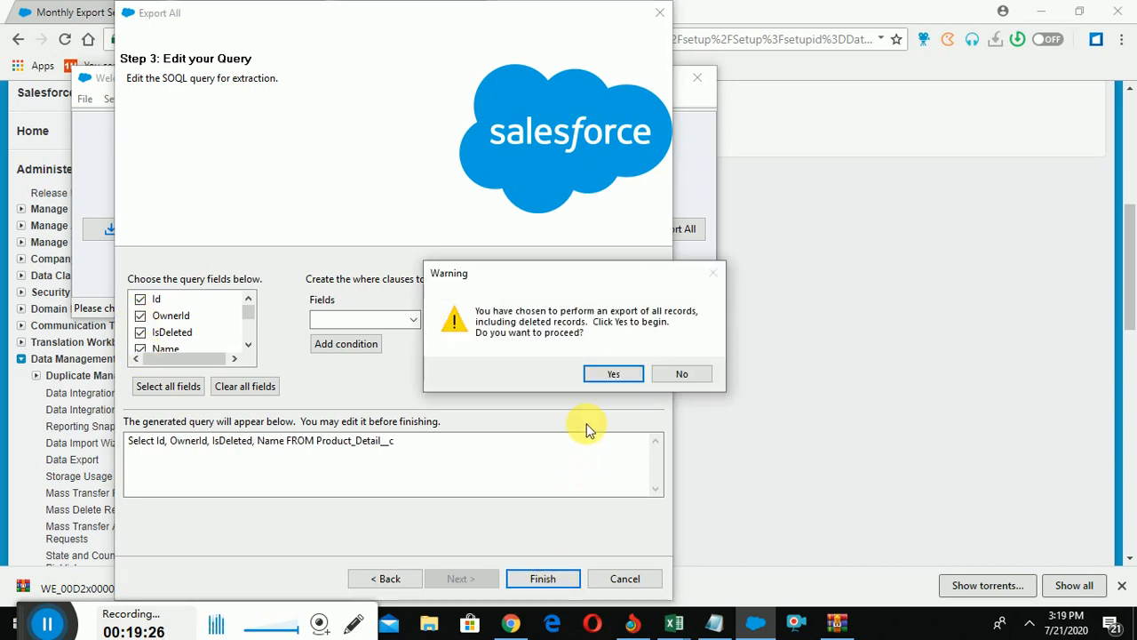
left_click(611, 373)
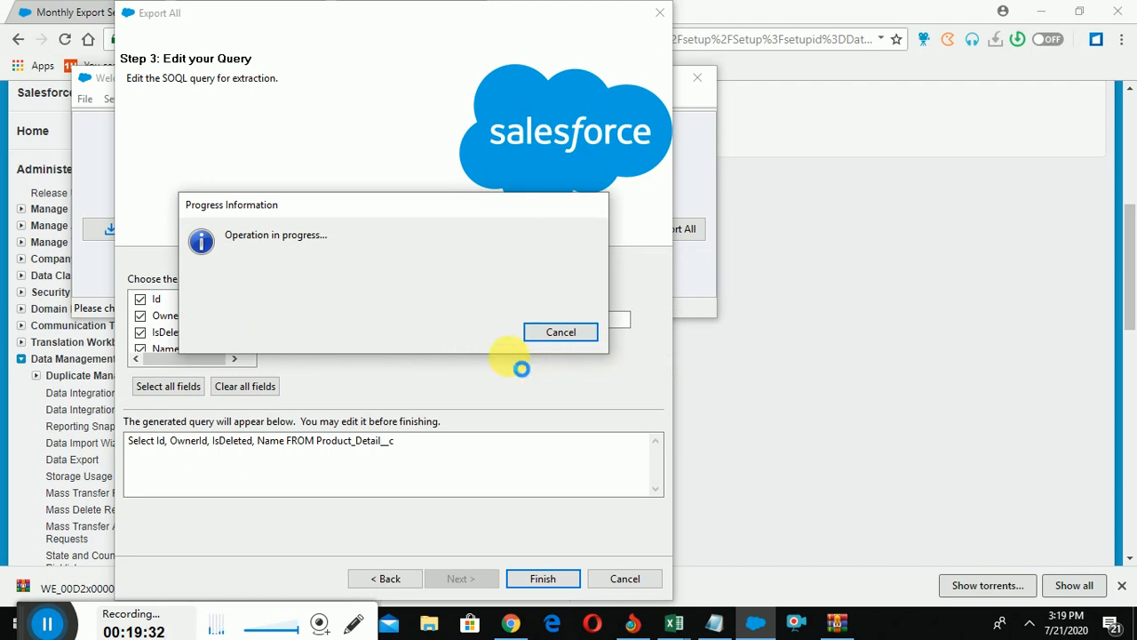
left_click(384, 220)
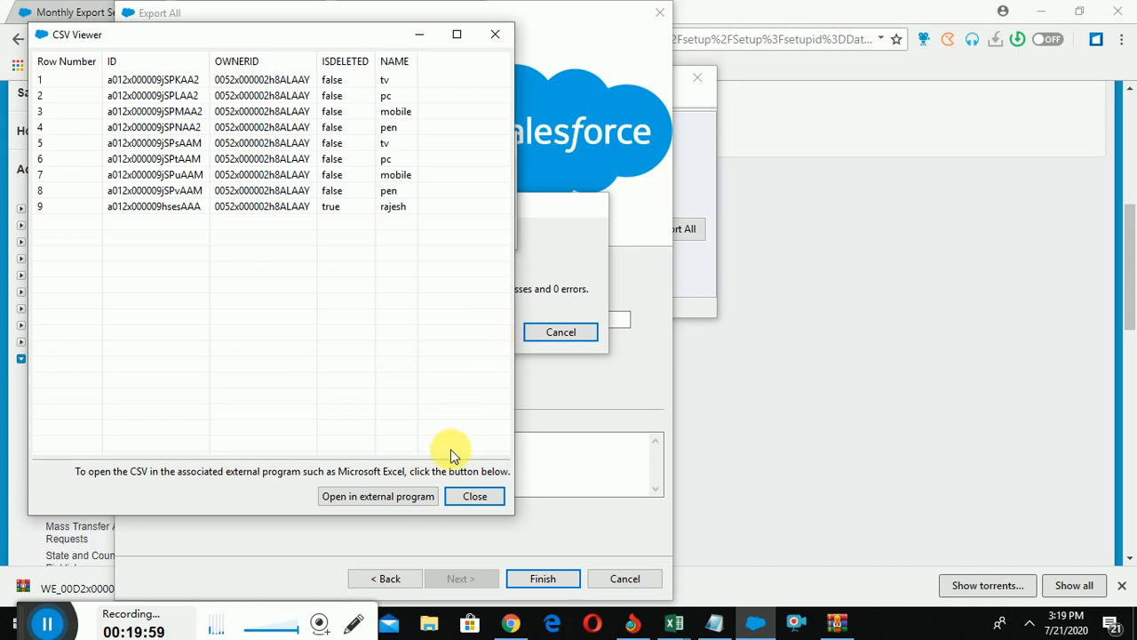
left_click(475, 496)
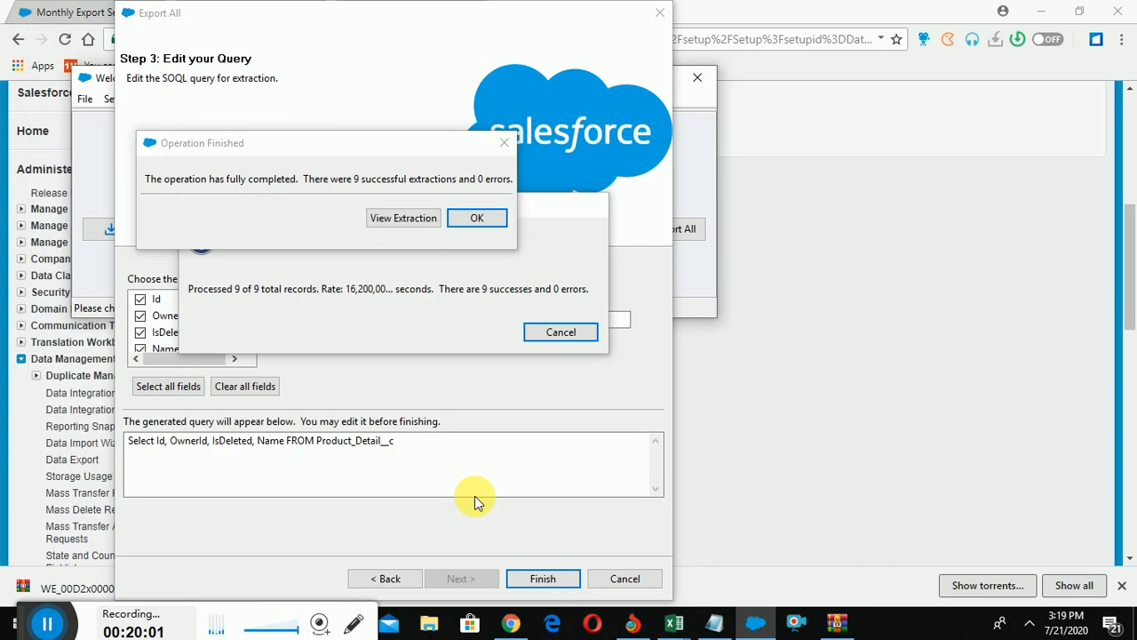
left_click(469, 221)
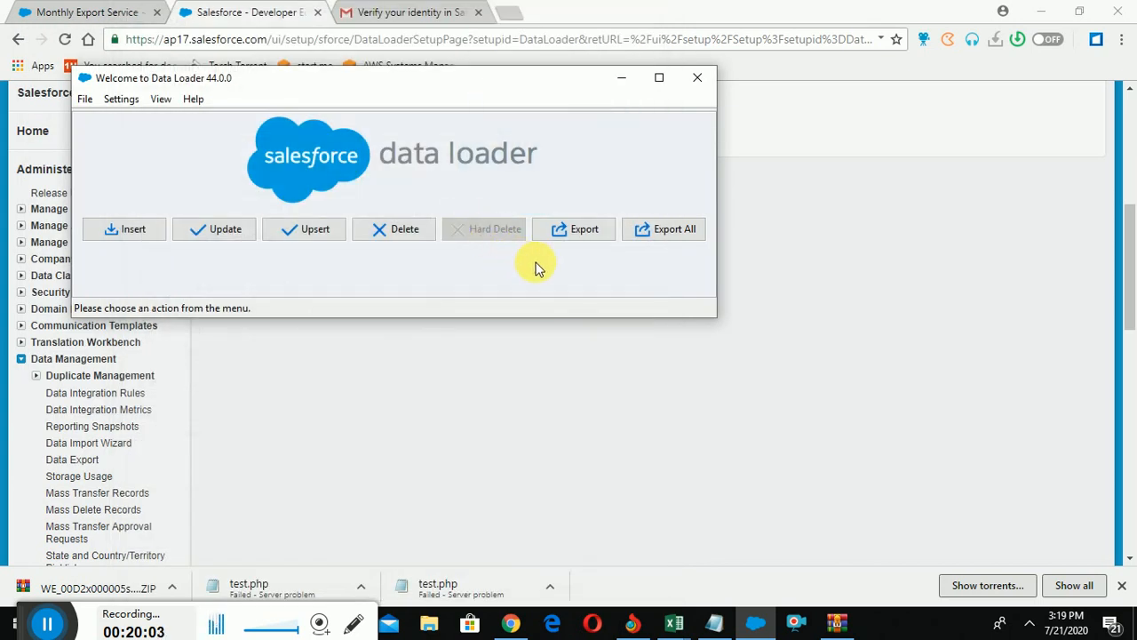